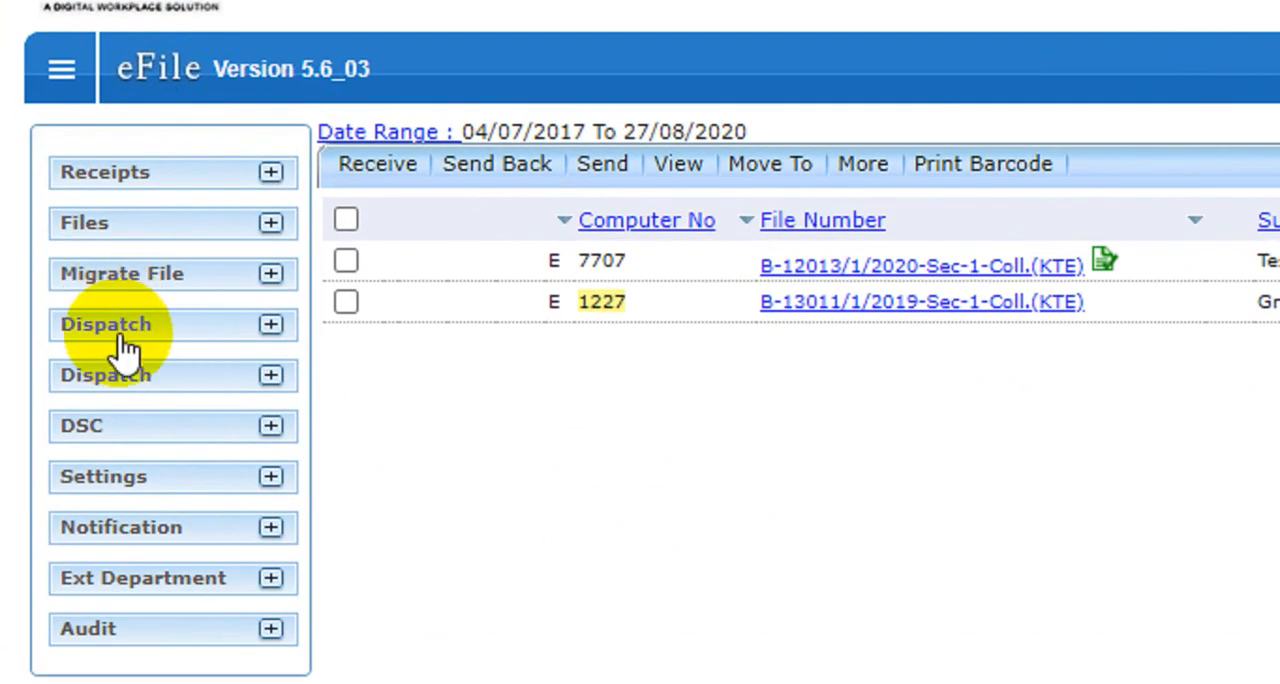
# Expand both Dispatch sections of the navigation menu to view their Inbox and Sent options
pyautogui.click(131, 323)
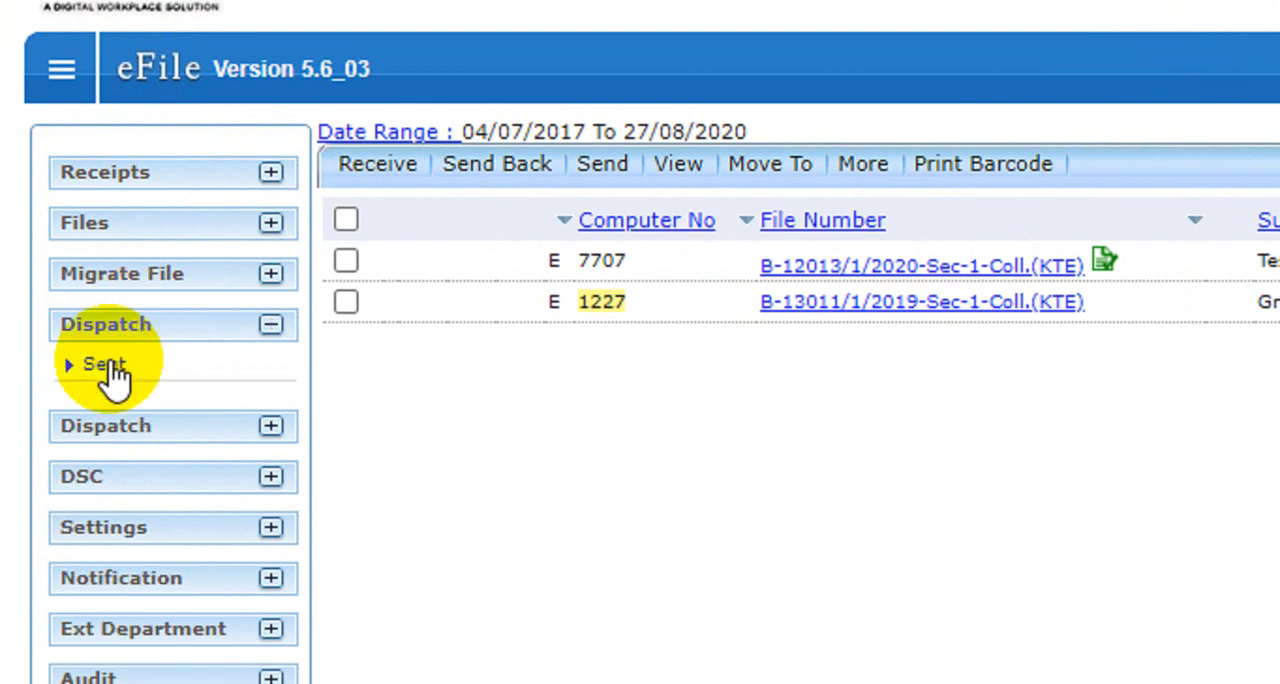
pyautogui.click(120, 426)
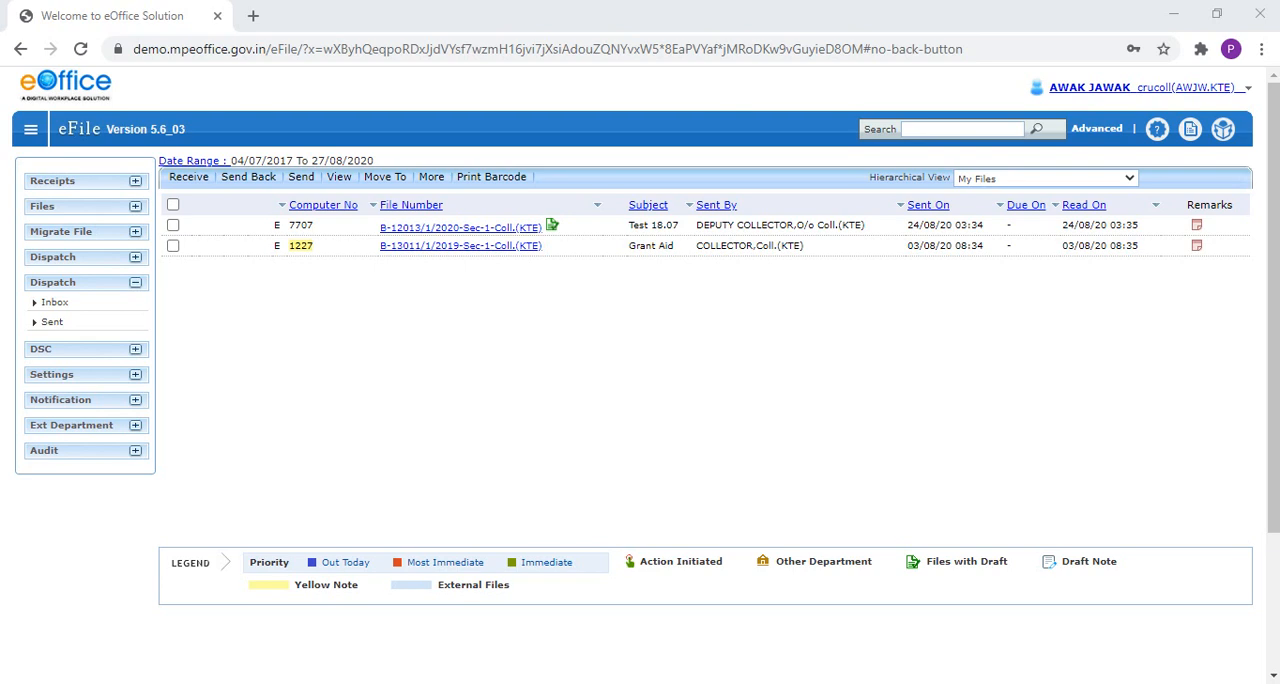
# Switch to the Firefox window with the "Dispatch Testing Subject" draft and review the letter's contents
pyautogui.moveTo(761, 683)
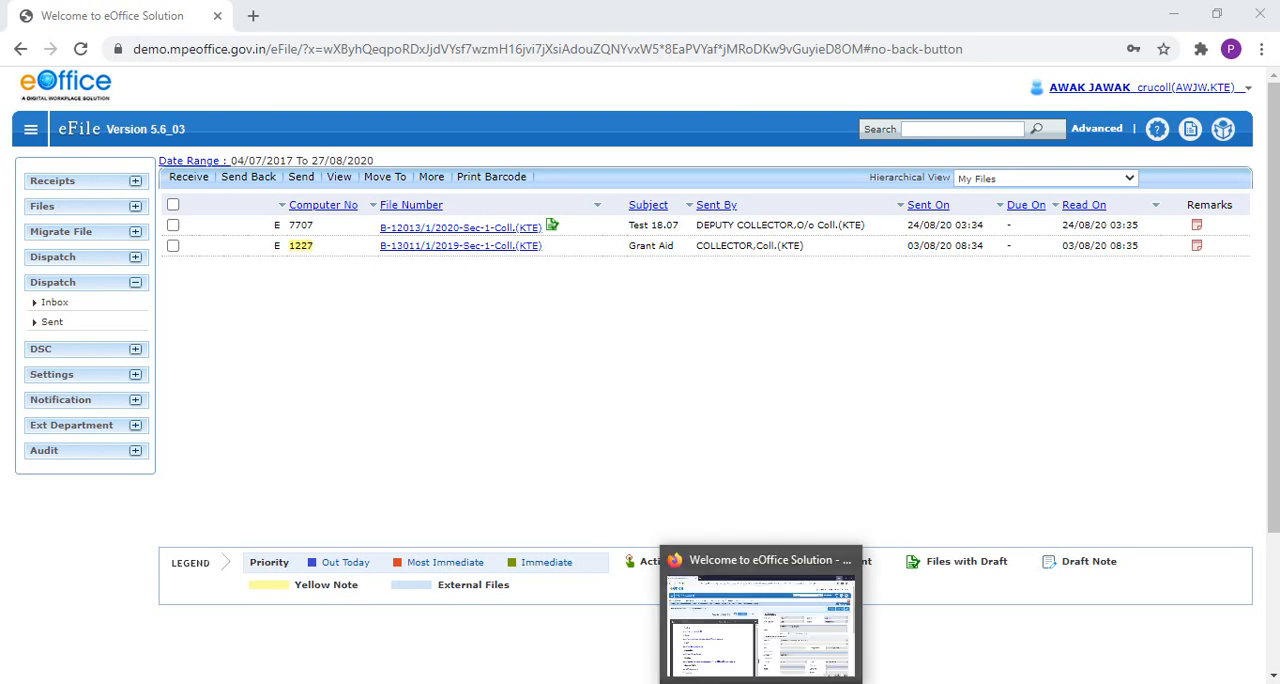
pyautogui.click(745, 625)
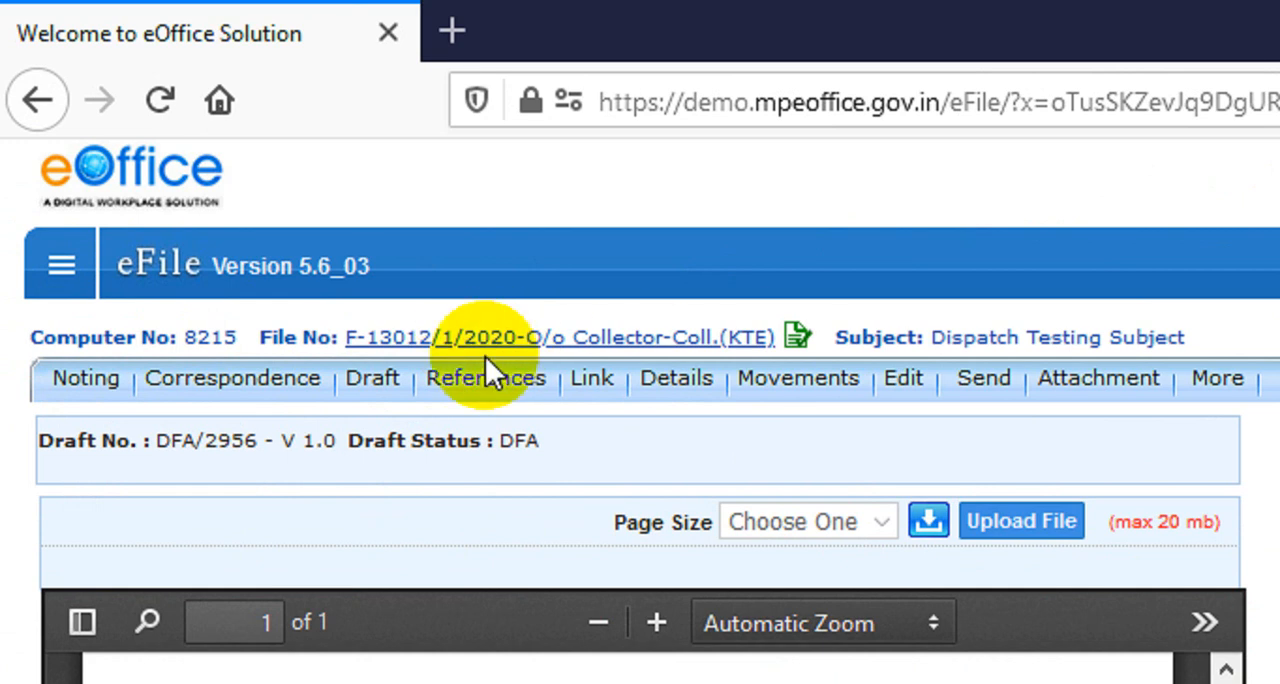
pyautogui.moveTo(592, 393)
pyautogui.moveTo(397, 392)
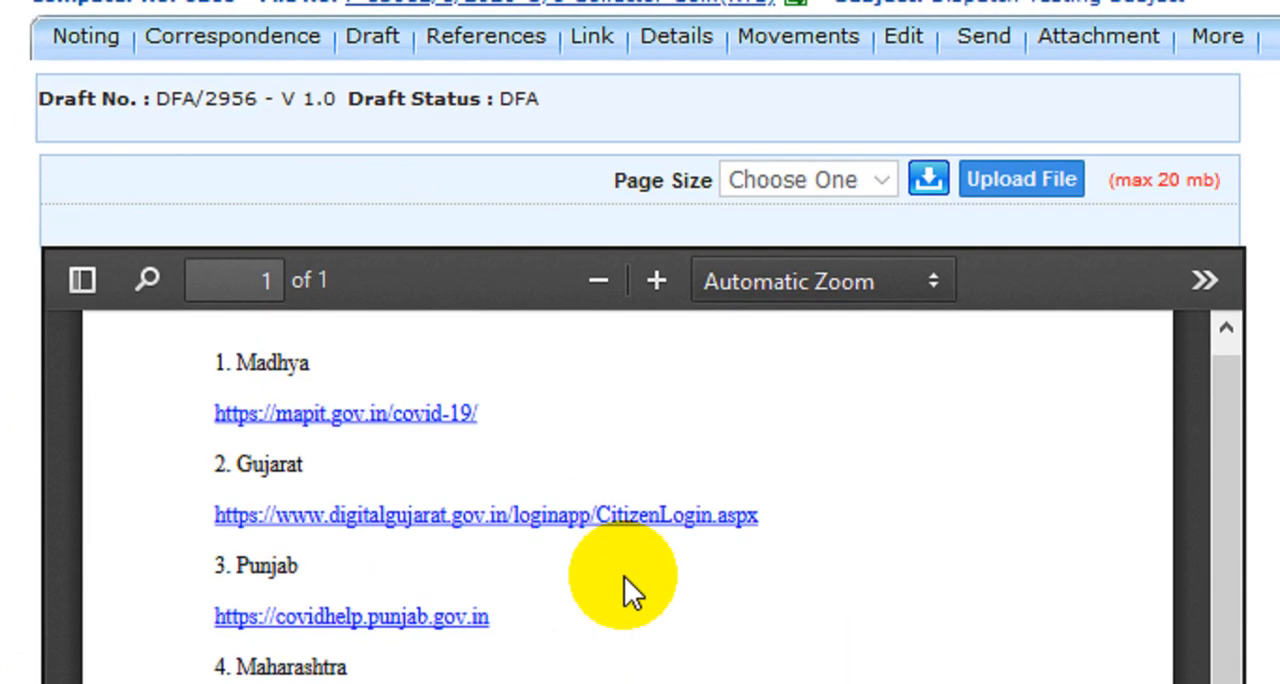
pyautogui.scroll(-5, 586, 480)
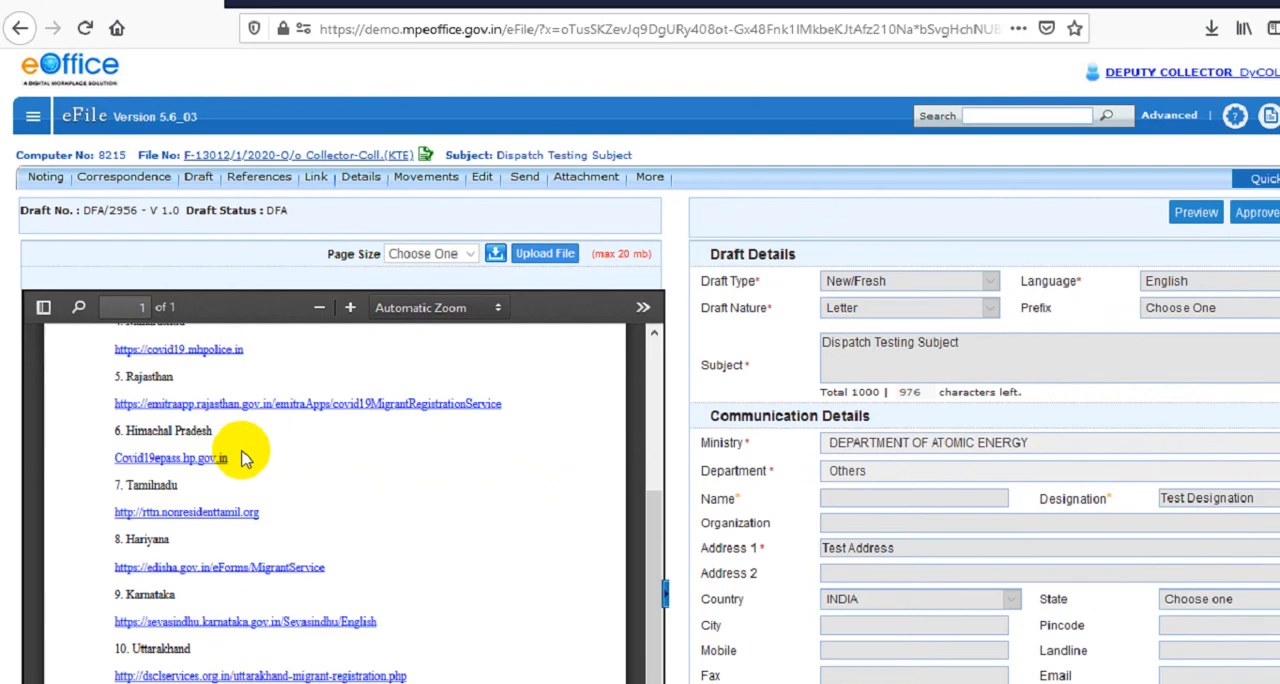
pyautogui.scroll(3, 575, 493)
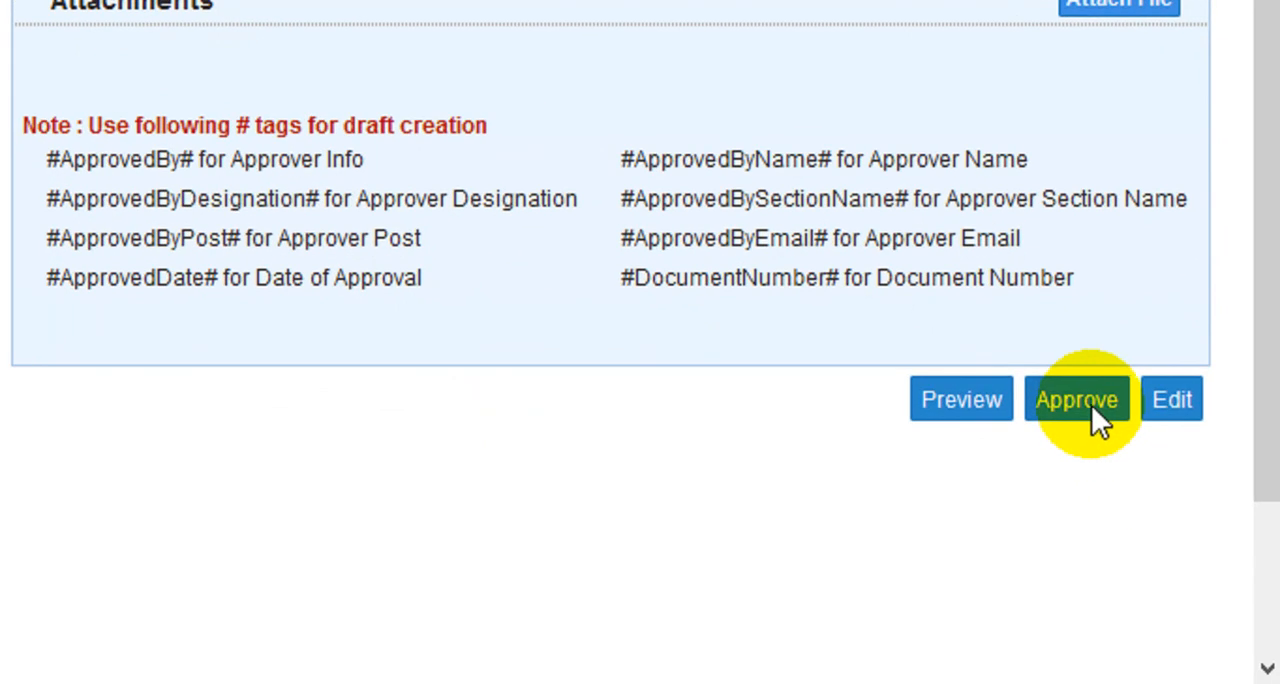
# Approve the "Dispatch Testing Subject" draft
pyautogui.click(1093, 408)
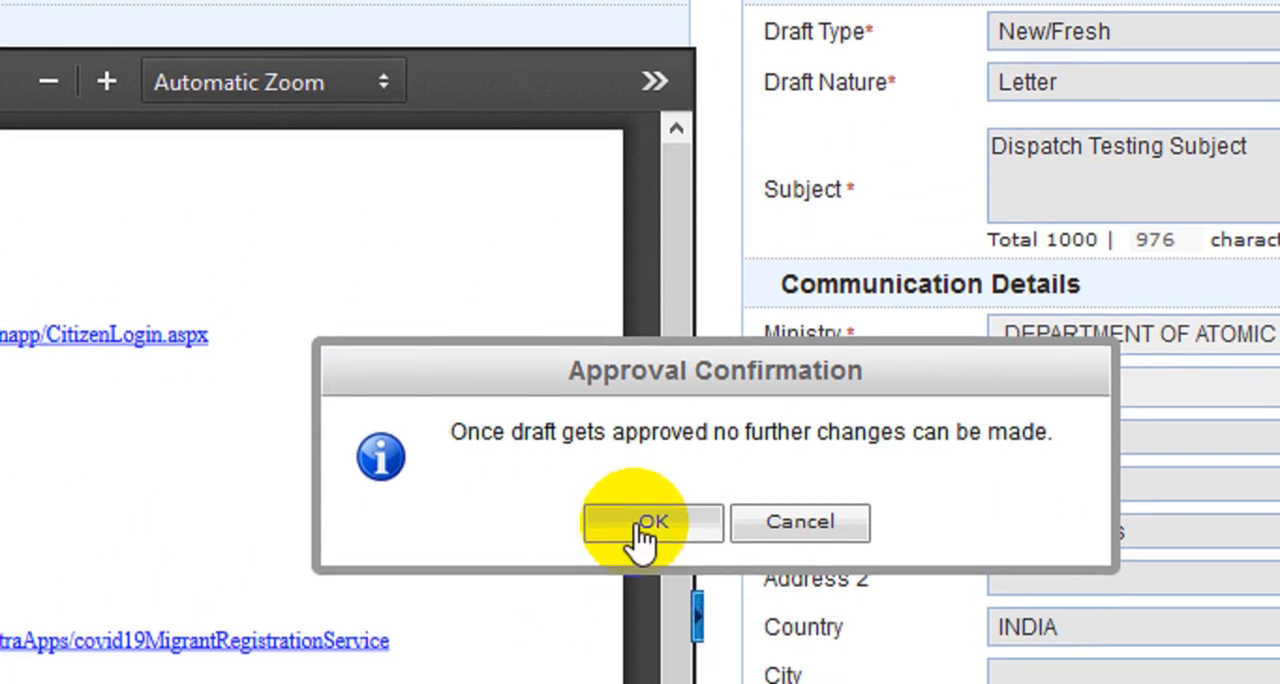
pyautogui.click(641, 615)
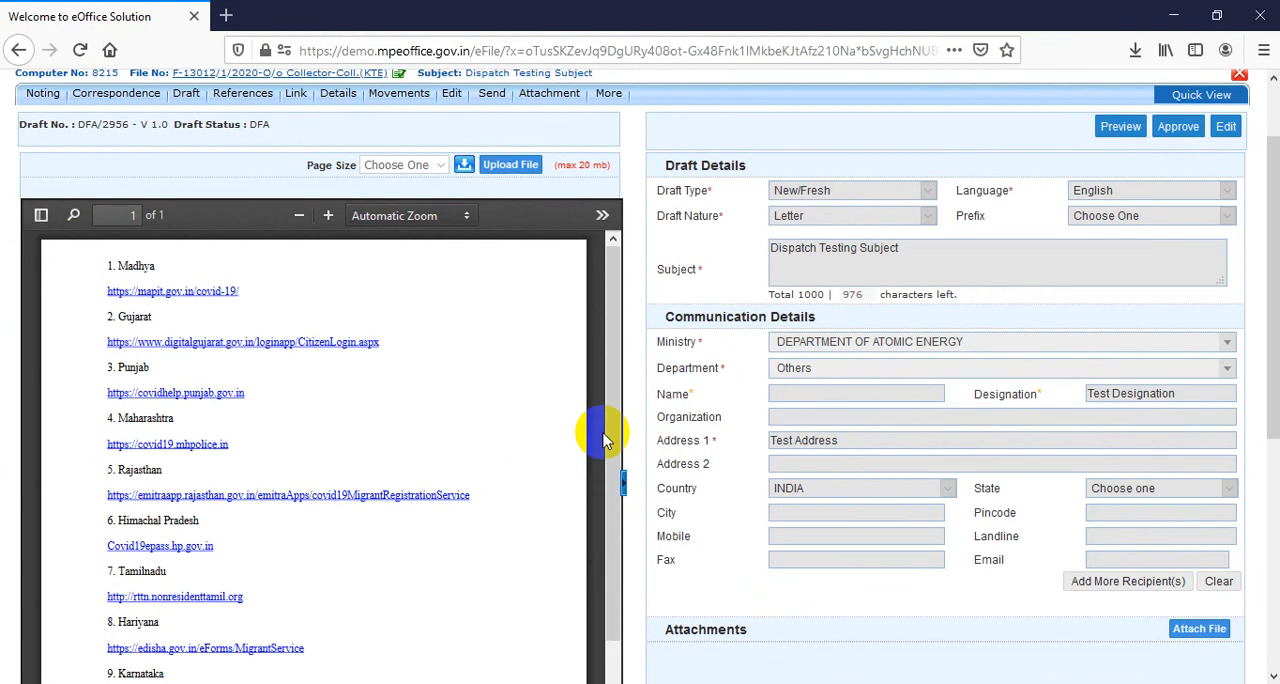
pyautogui.scroll(-3, 639, 514)
pyautogui.scroll(-1, 1279, 662)
pyautogui.scroll(-3, 1272, 497)
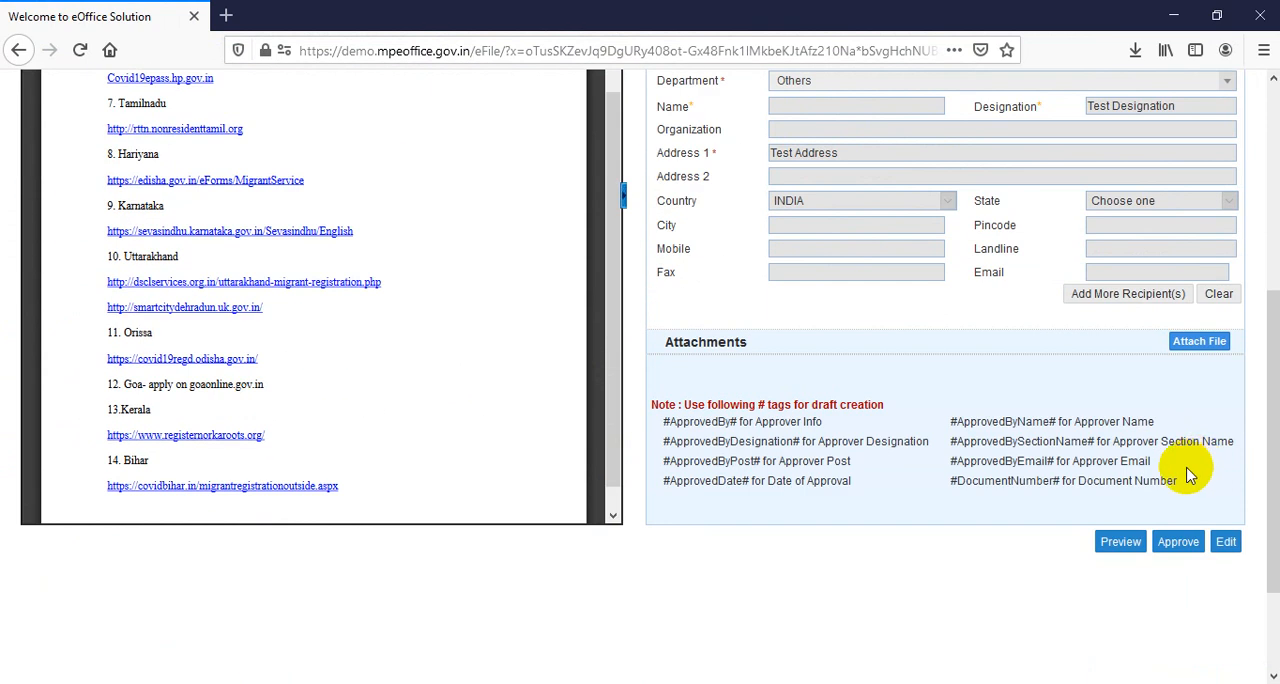
pyautogui.click(1176, 538)
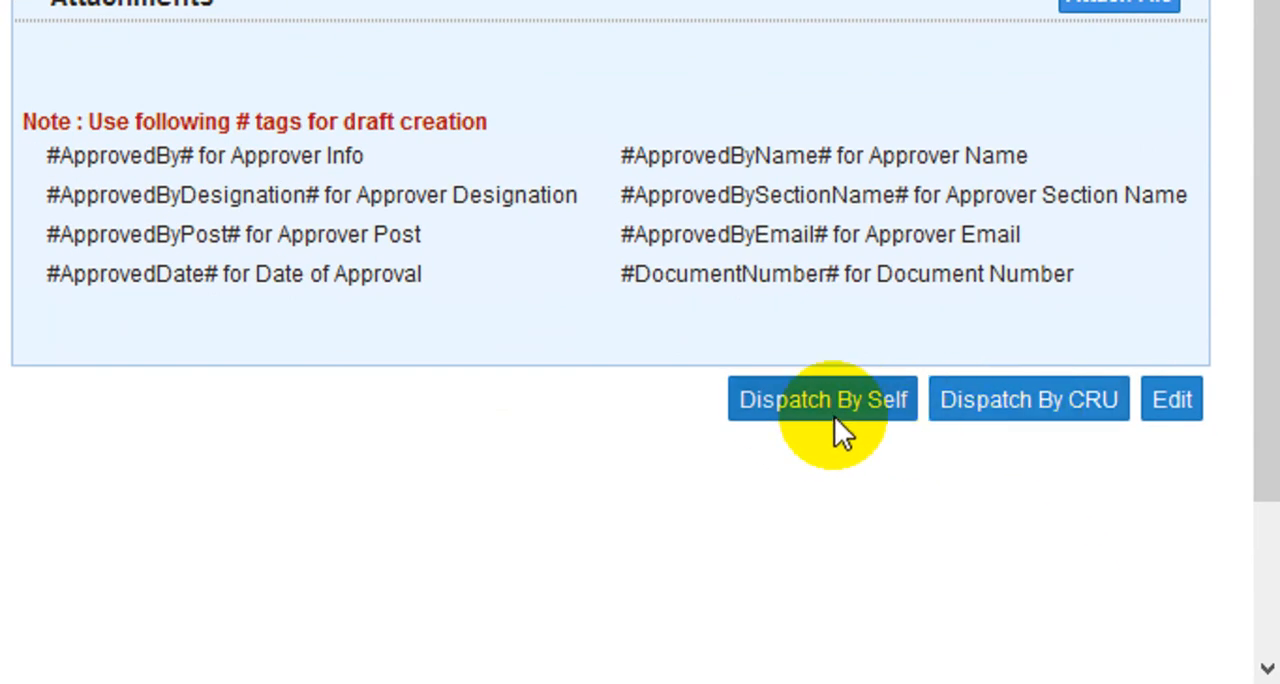
# Choose dispatch by CRU for the approved draft, with the listed CRU user and By Hand as the delivery mode
pyautogui.click(1054, 399)
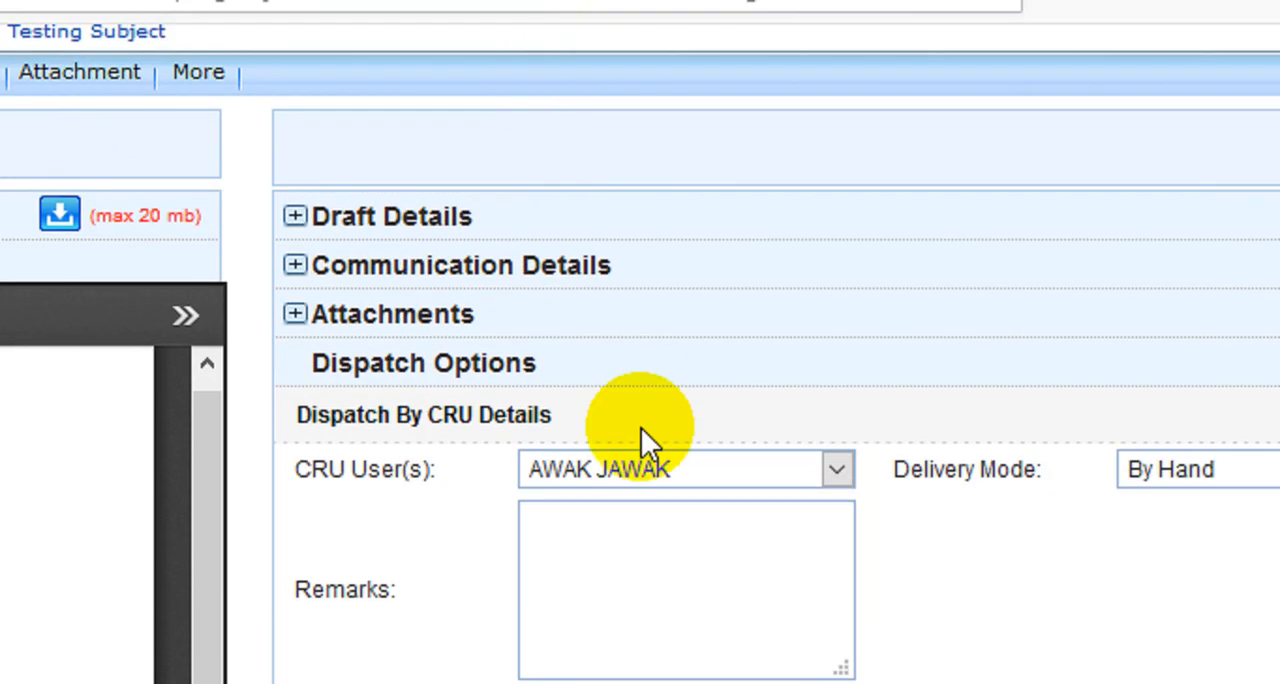
pyautogui.click(594, 471)
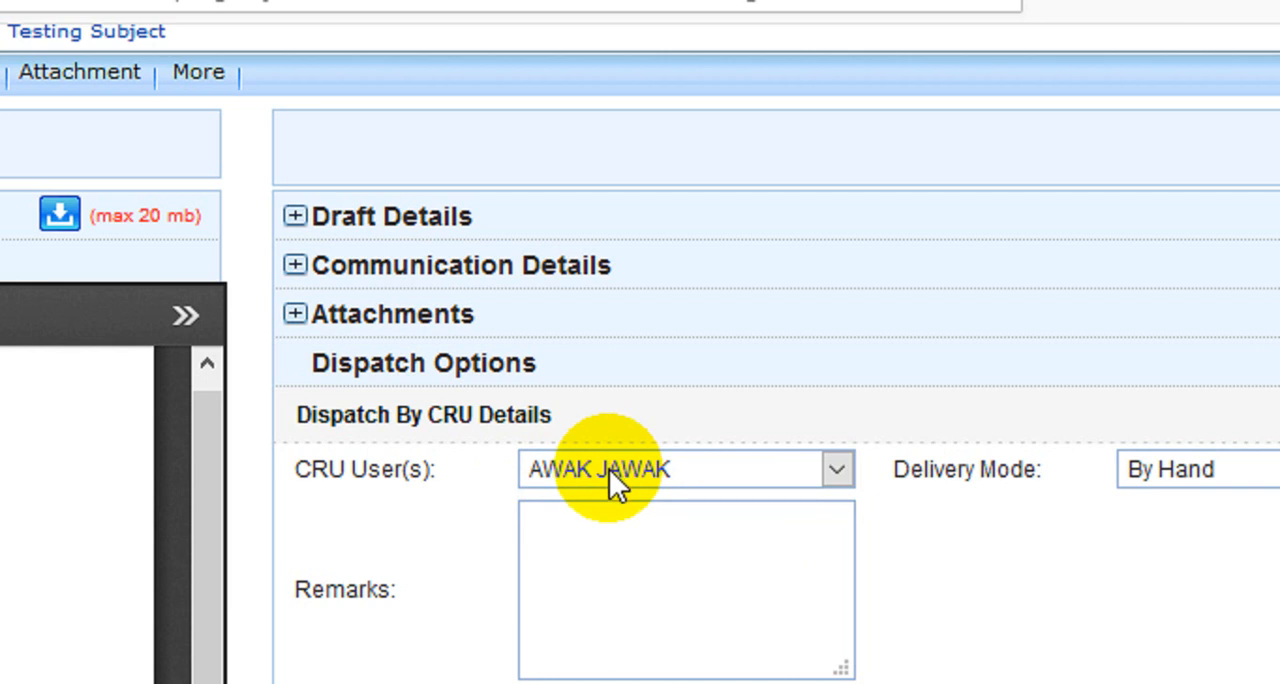
pyautogui.click(609, 469)
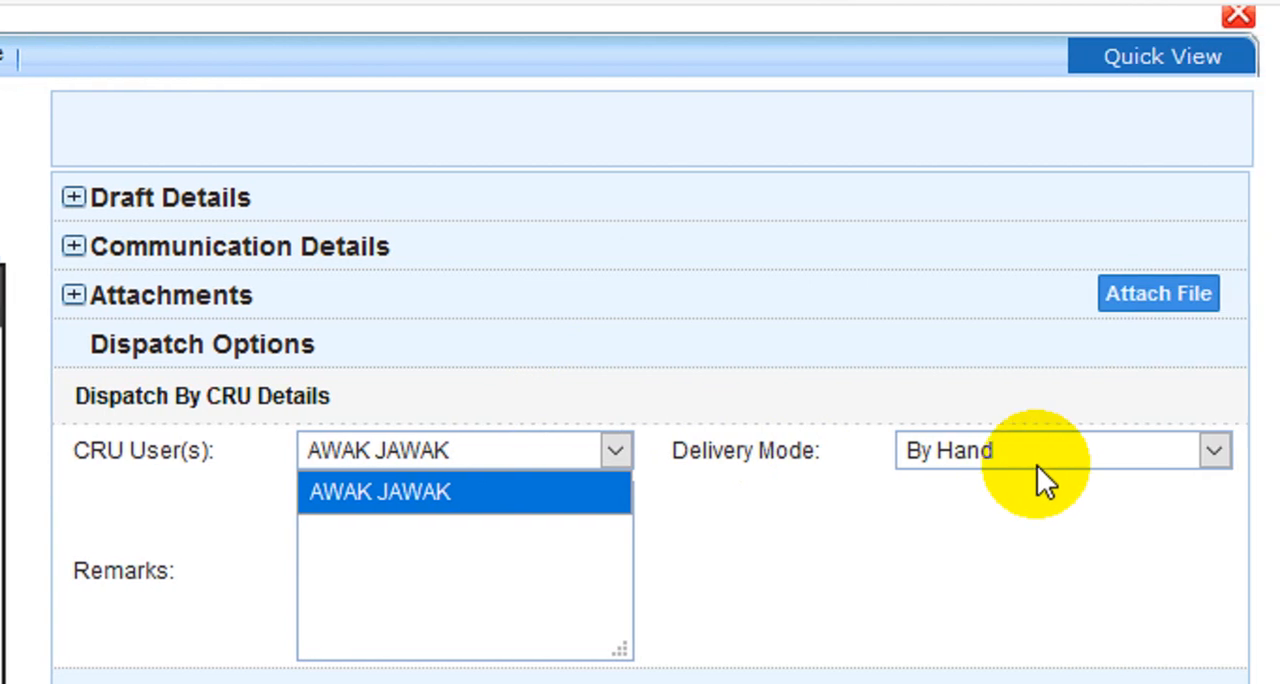
pyautogui.click(1037, 465)
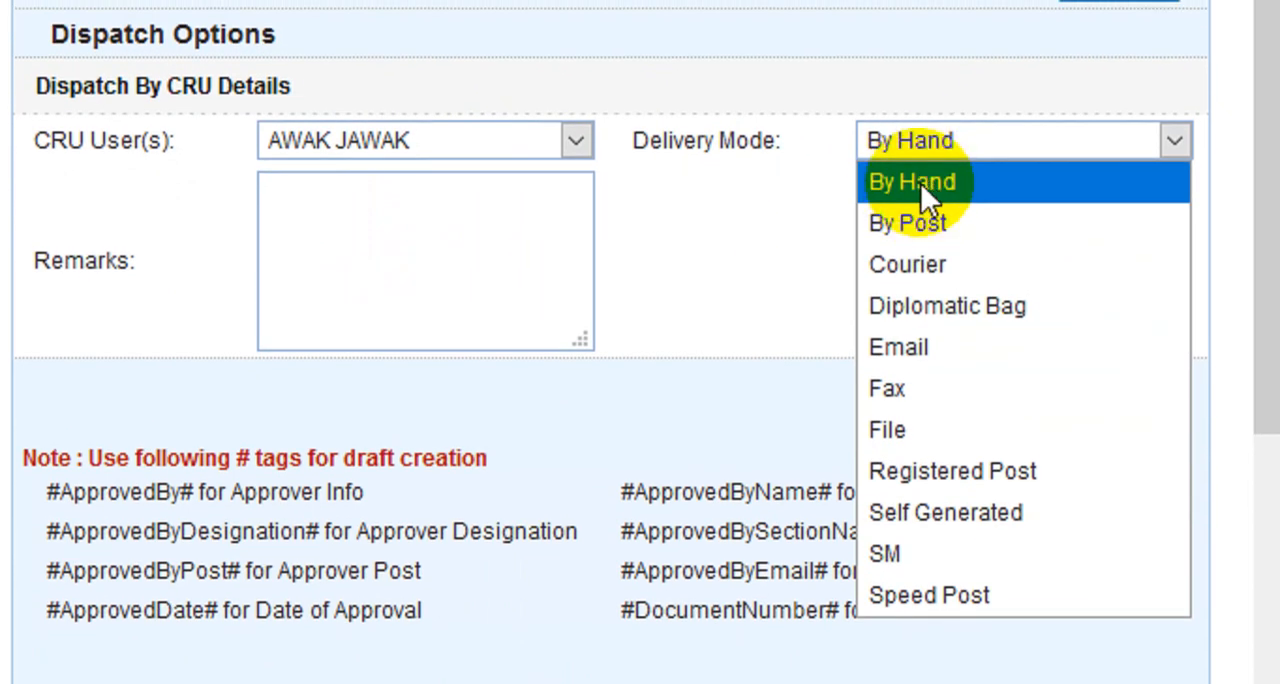
pyautogui.click(920, 182)
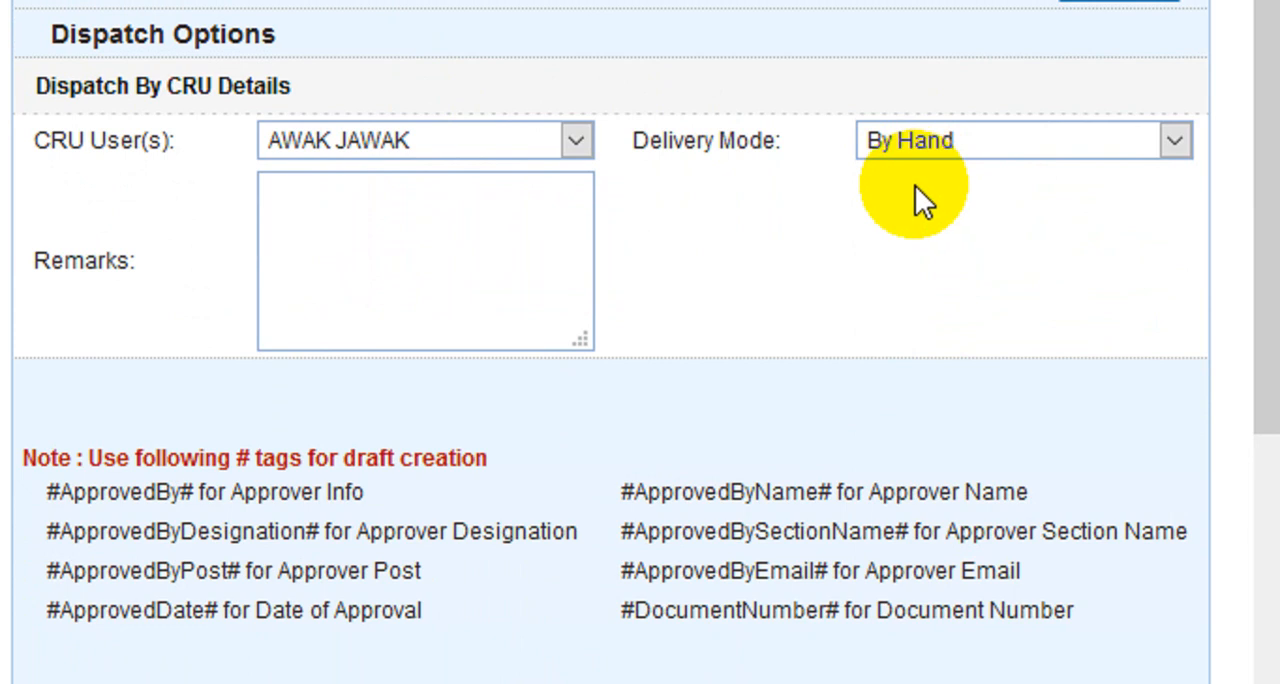
# Enter "Please Dispatch Urgently." as the remarks in the CRU dispatch details
pyautogui.click(452, 245)
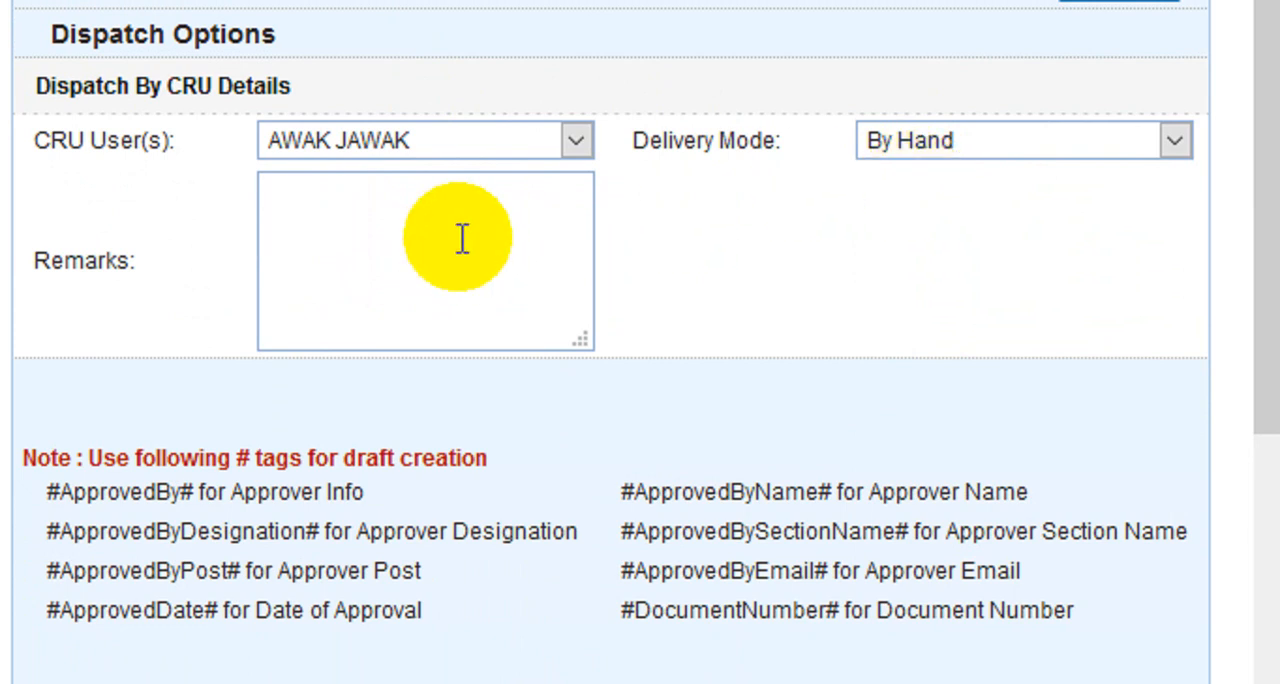
pyautogui.write('Please D')
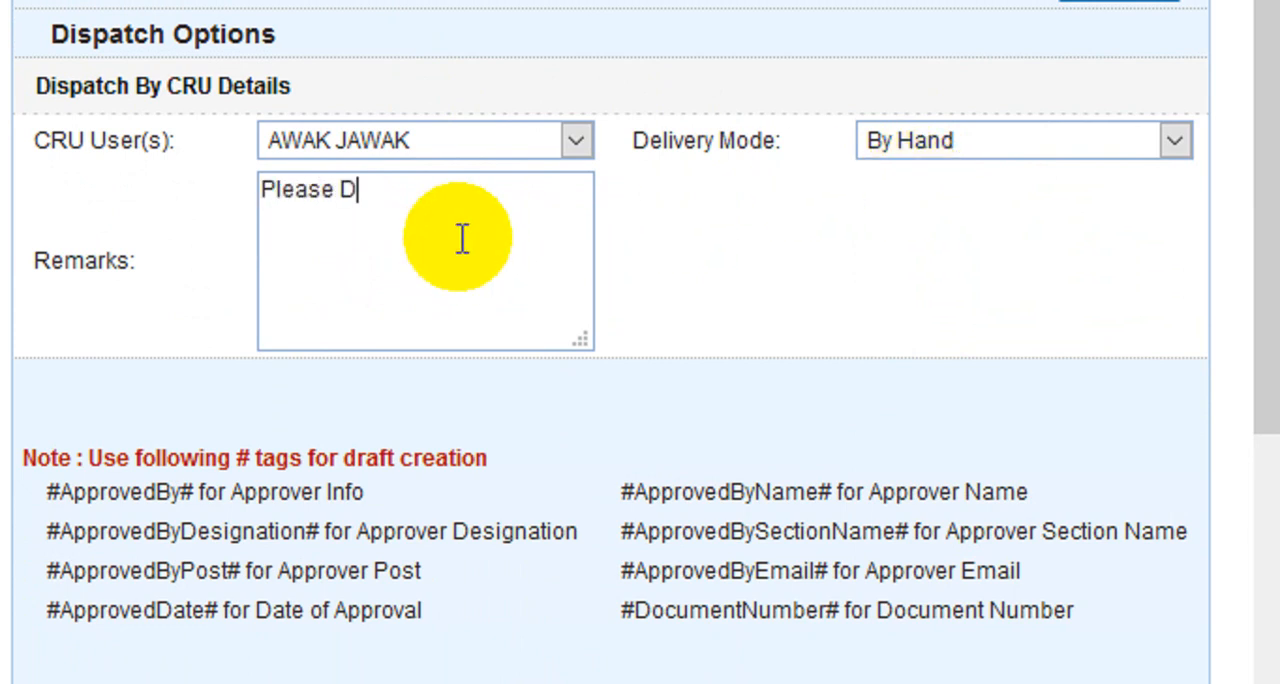
pyautogui.write('ispat')
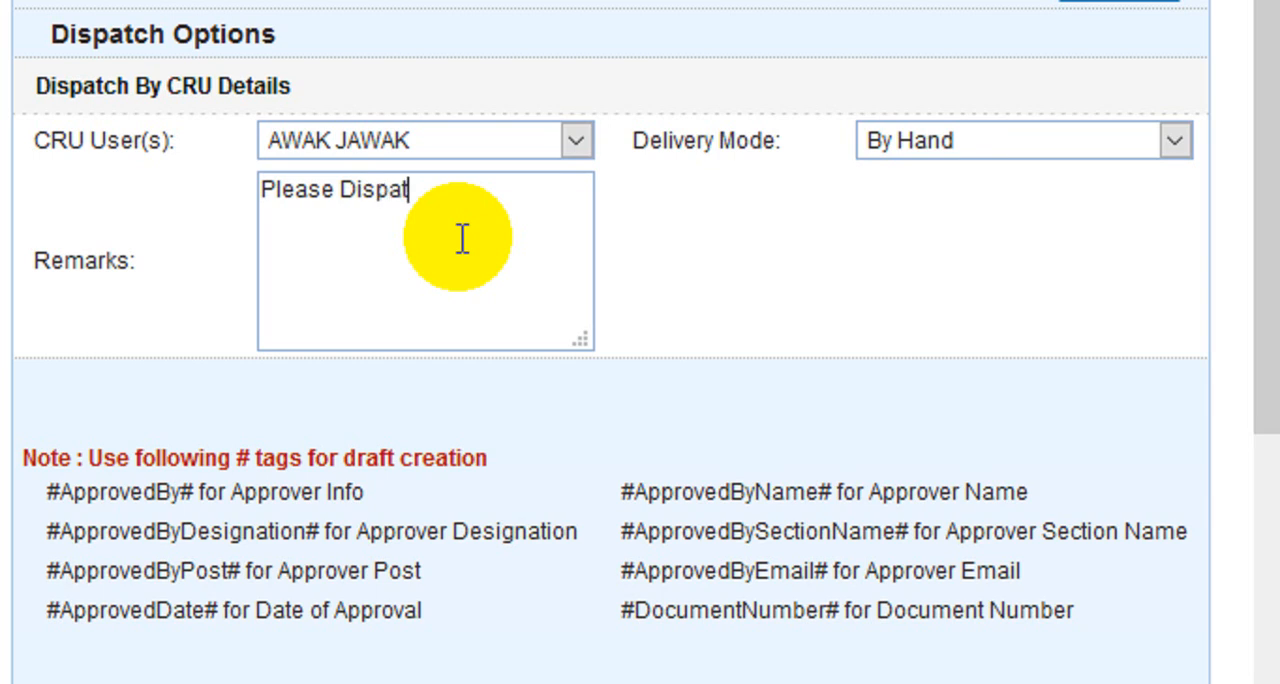
pyautogui.write('ch Urgentl')
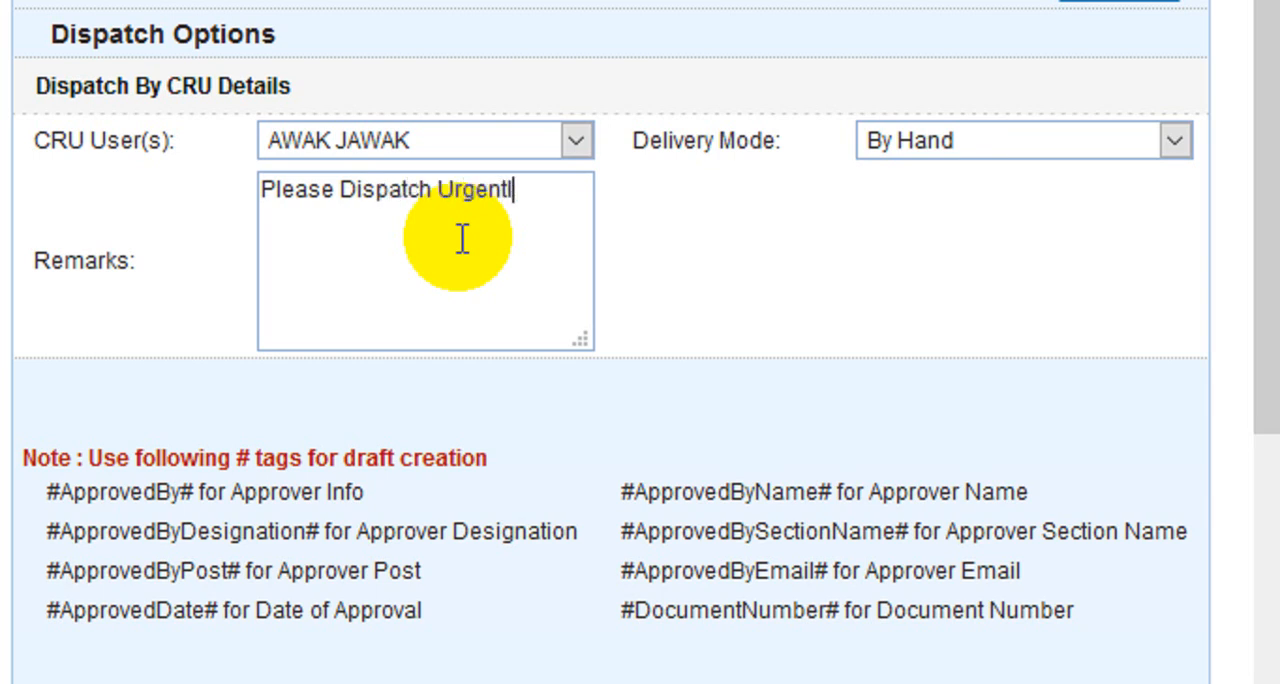
pyautogui.write('y.')
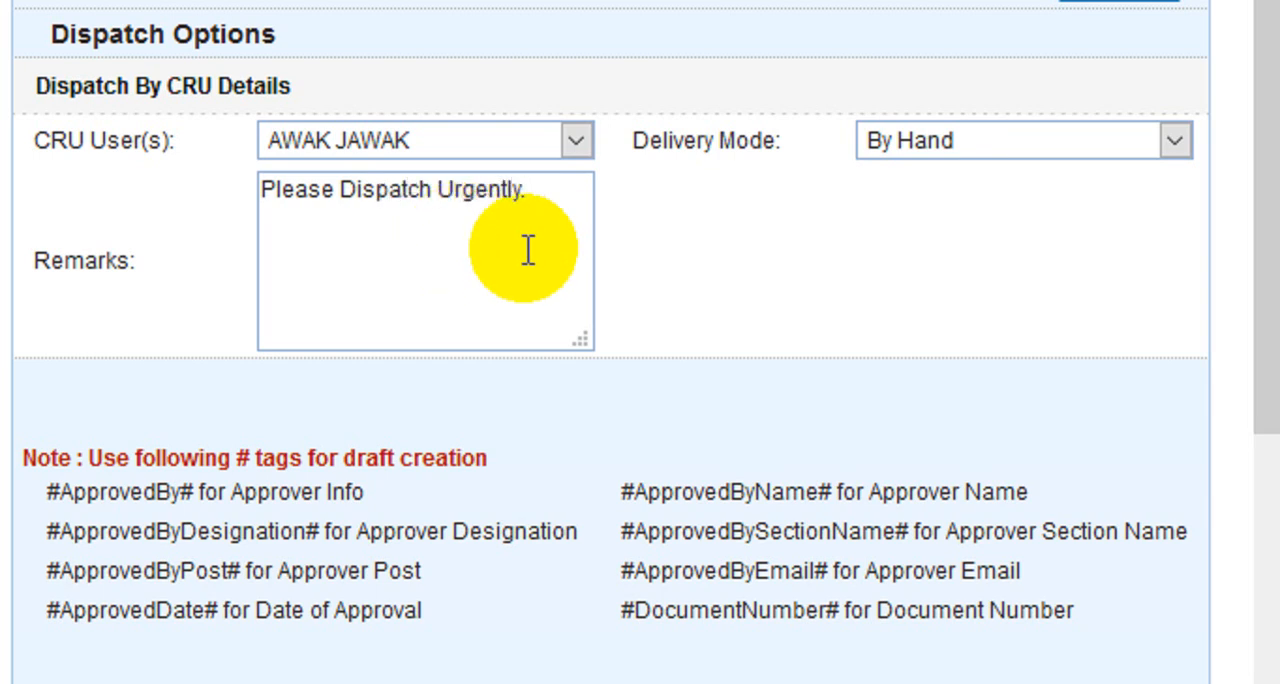
# Start sending the draft with follow-up and set the desired action to Reply required
pyautogui.scroll(-8, 686, 543)
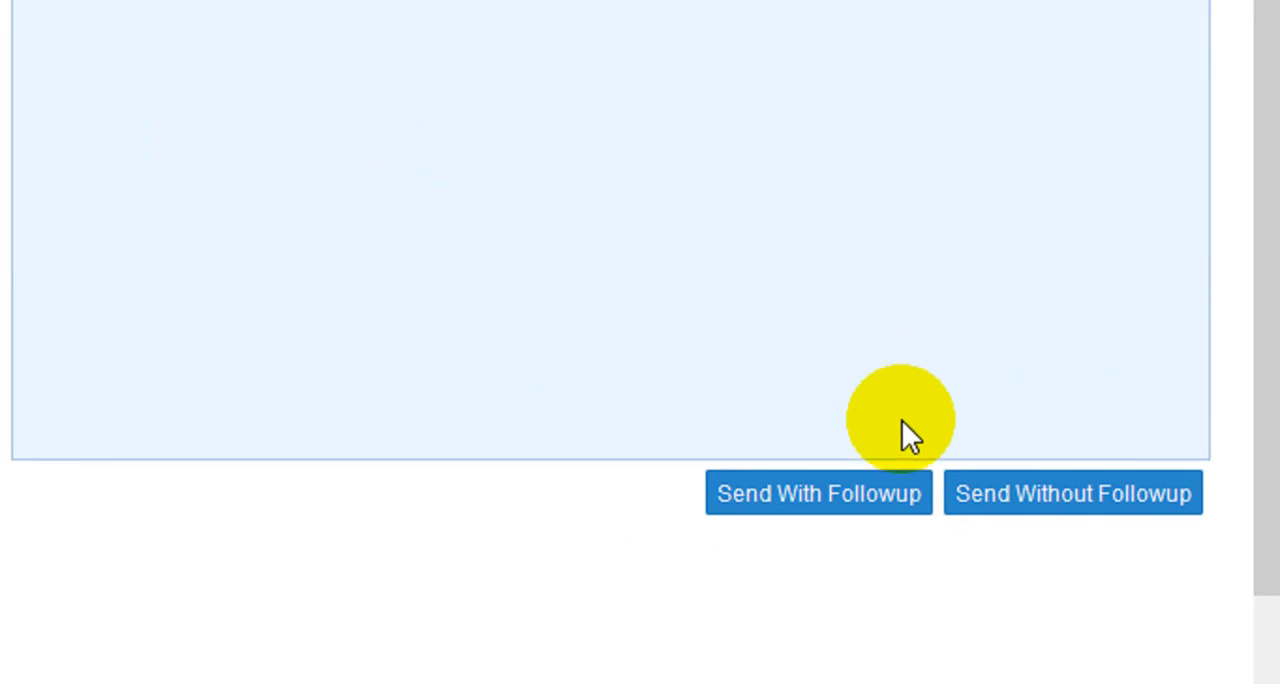
pyautogui.click(857, 493)
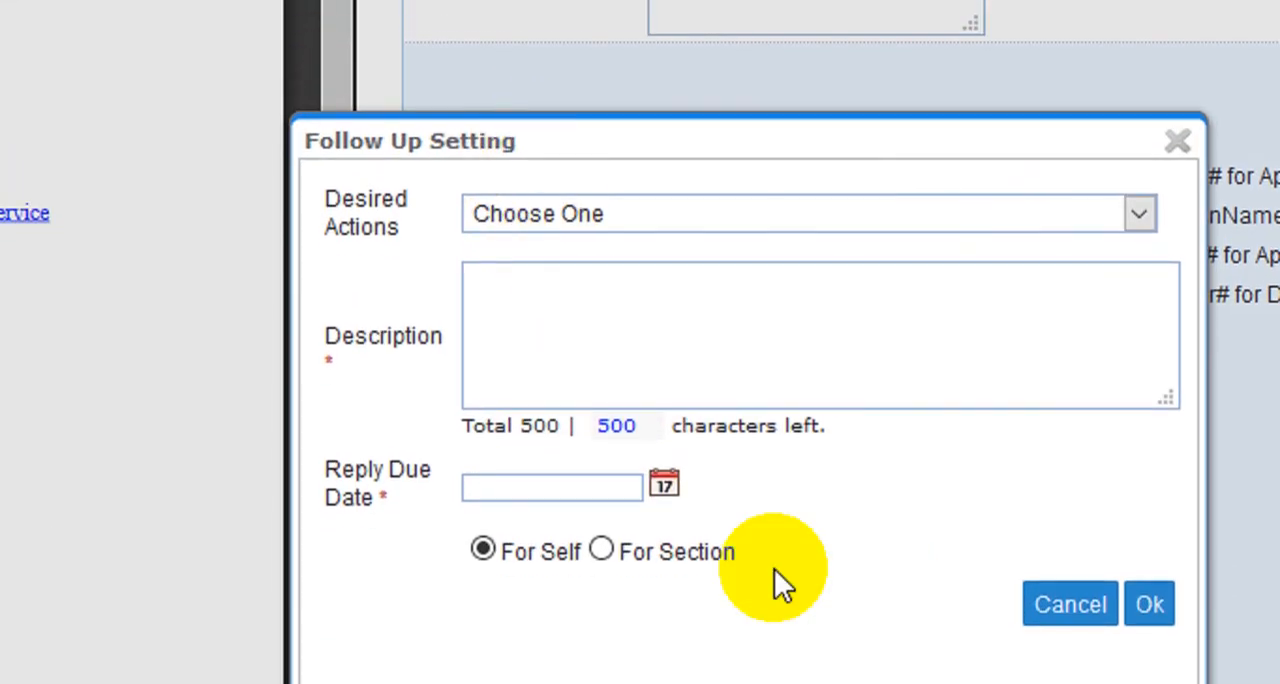
pyautogui.click(688, 216)
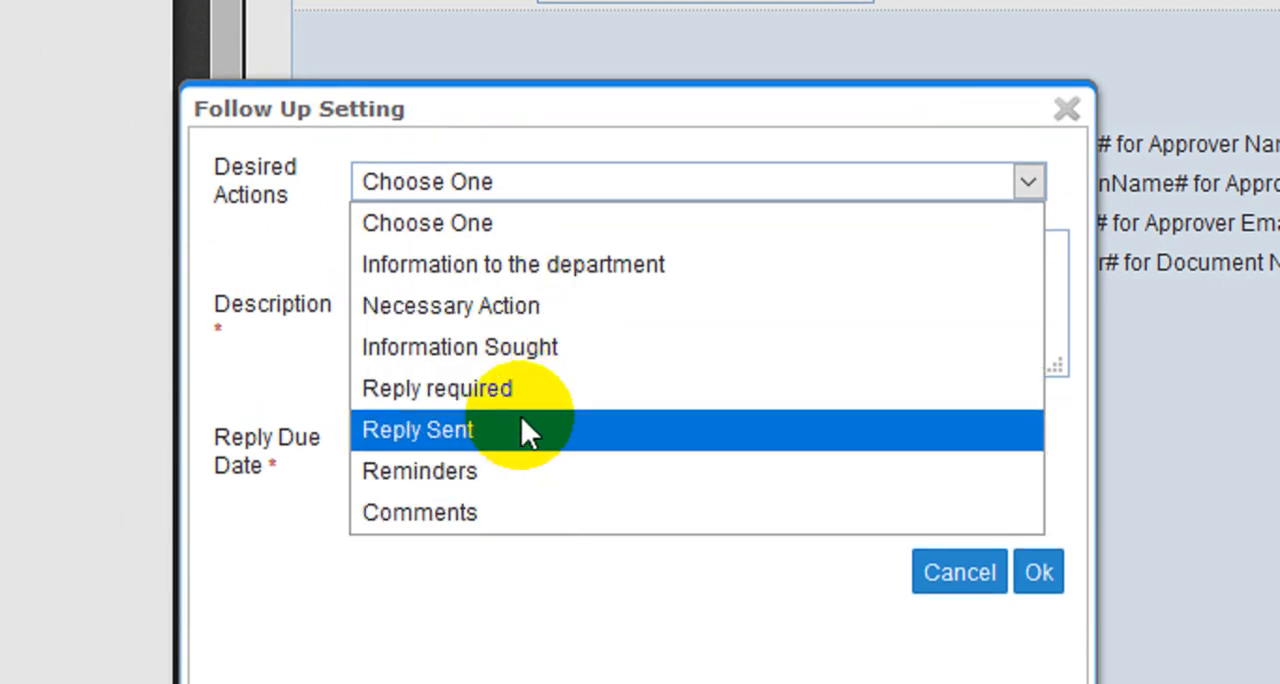
pyautogui.click(532, 393)
# Enter "Reply is Urgently required as time limit program." as the follow-up description
pyautogui.click(566, 306)
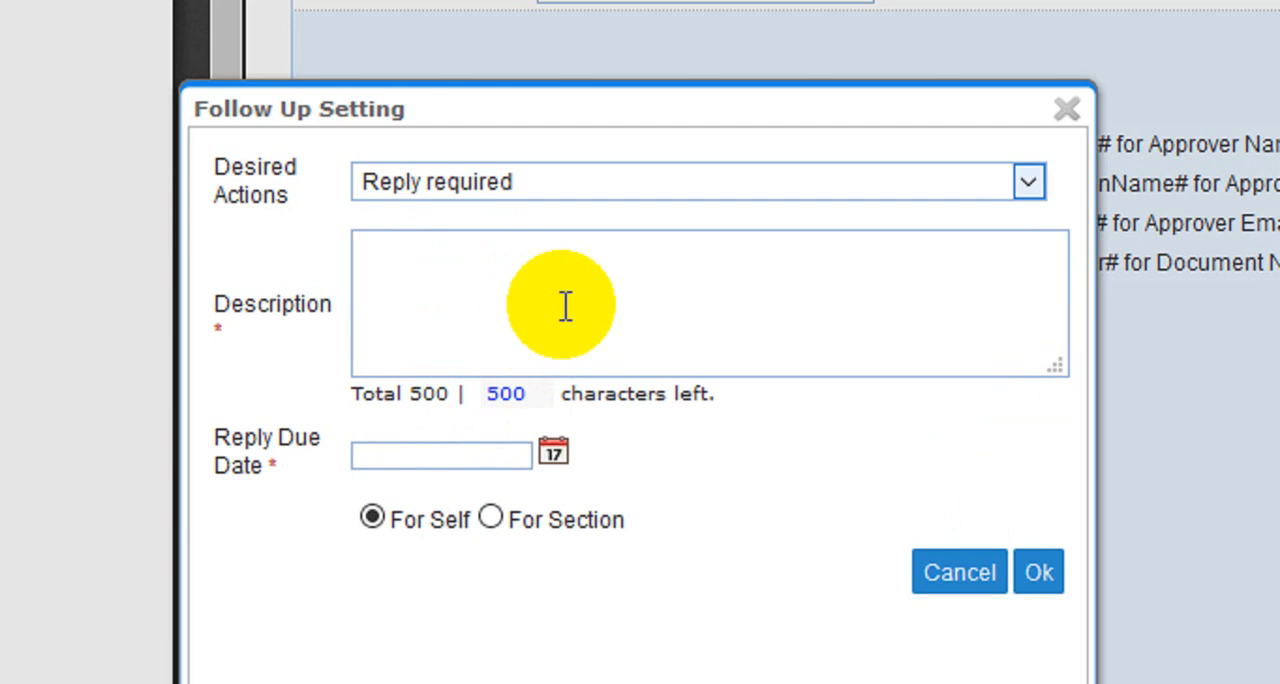
pyautogui.write('Reply is ')
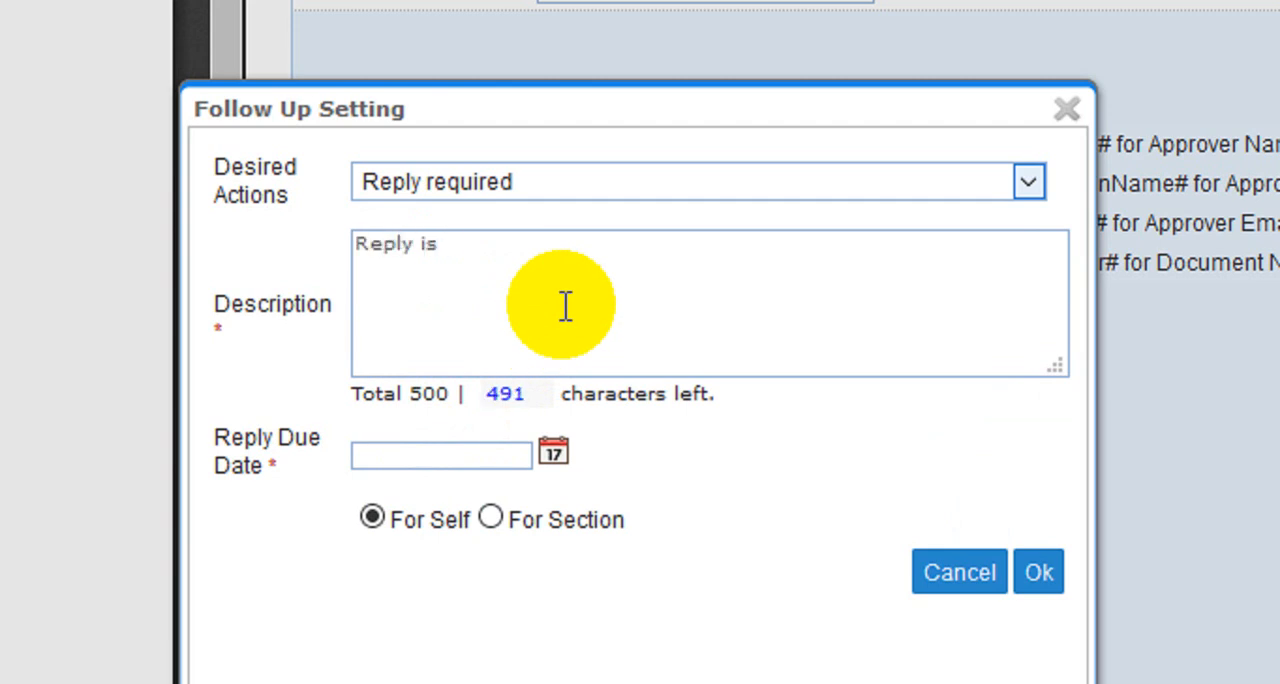
pyautogui.write('Urgently requ')
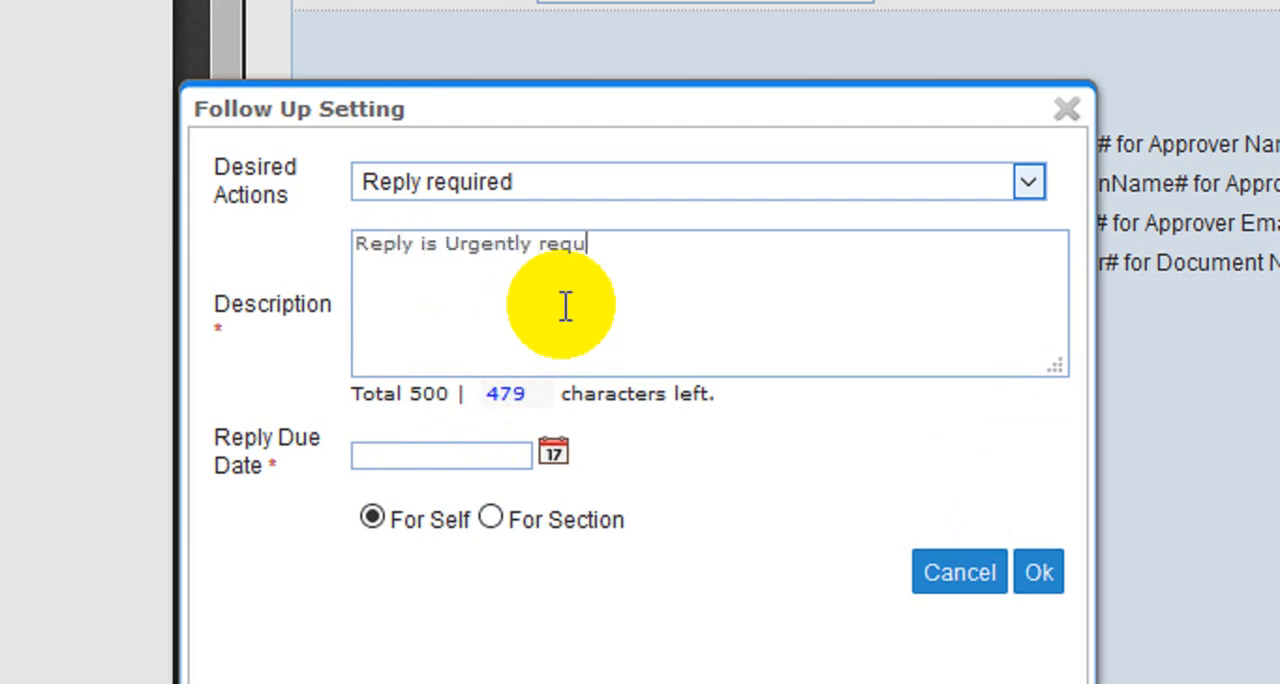
pyautogui.write('ired as ')
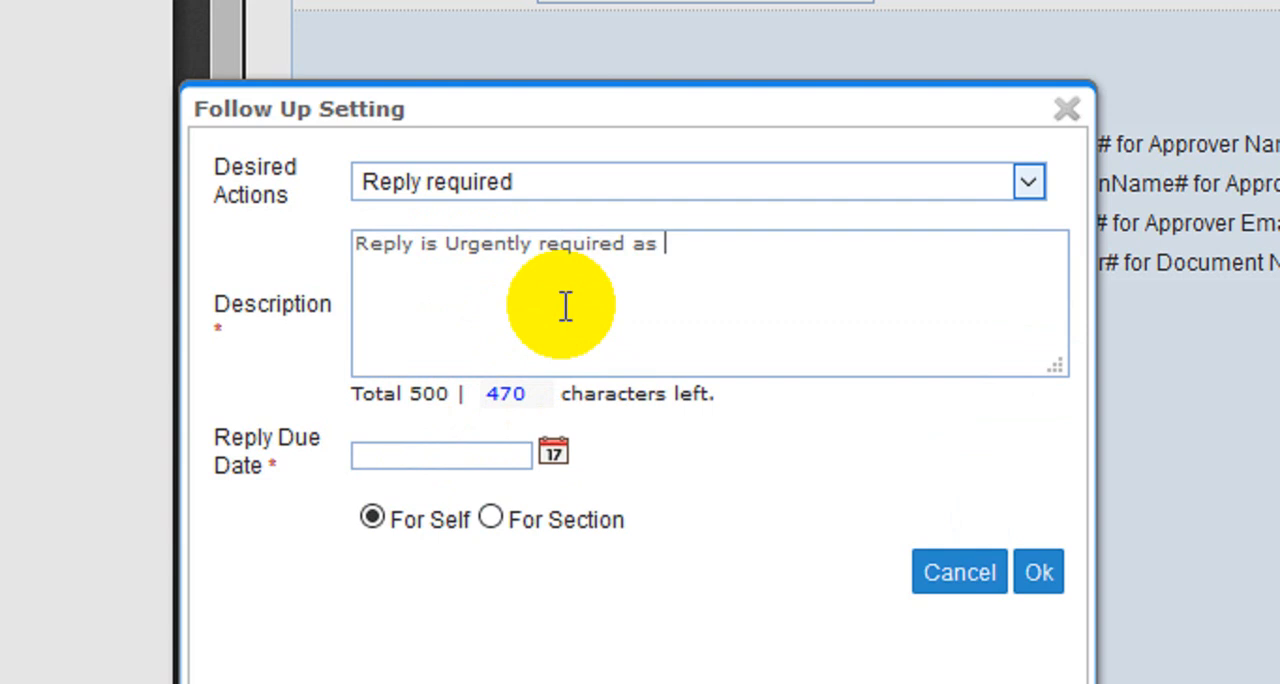
pyautogui.write('time limit ')
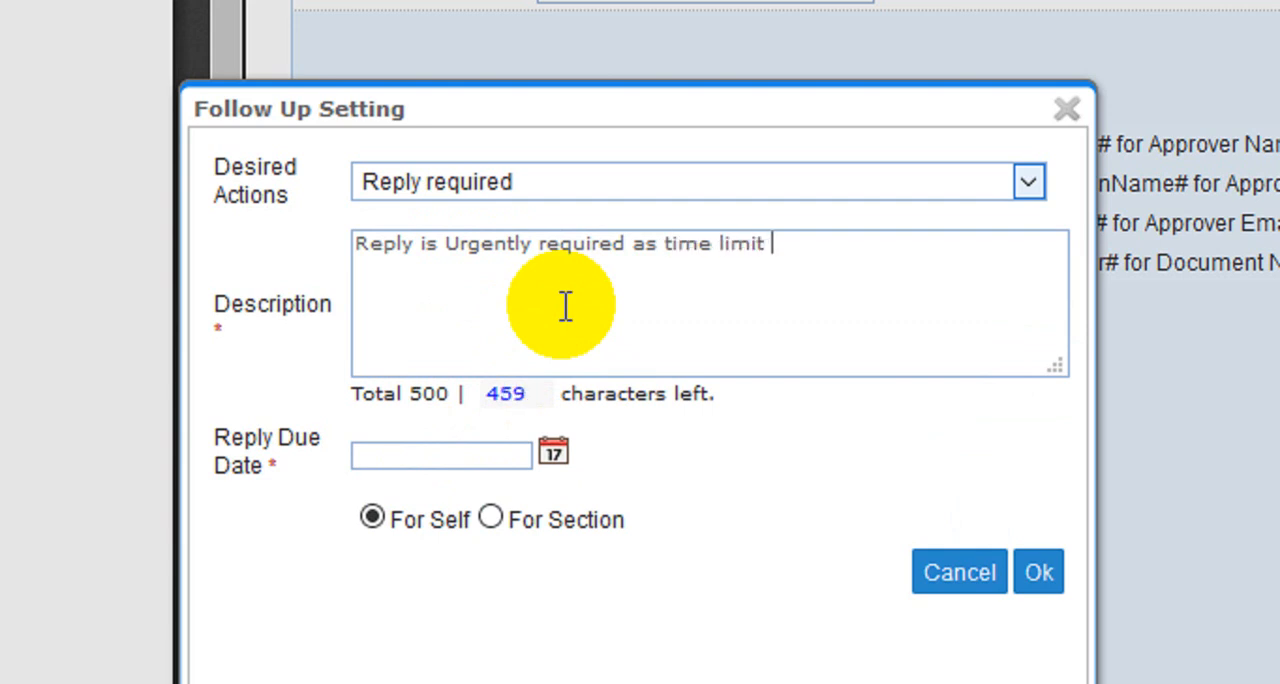
pyautogui.write('programme.')
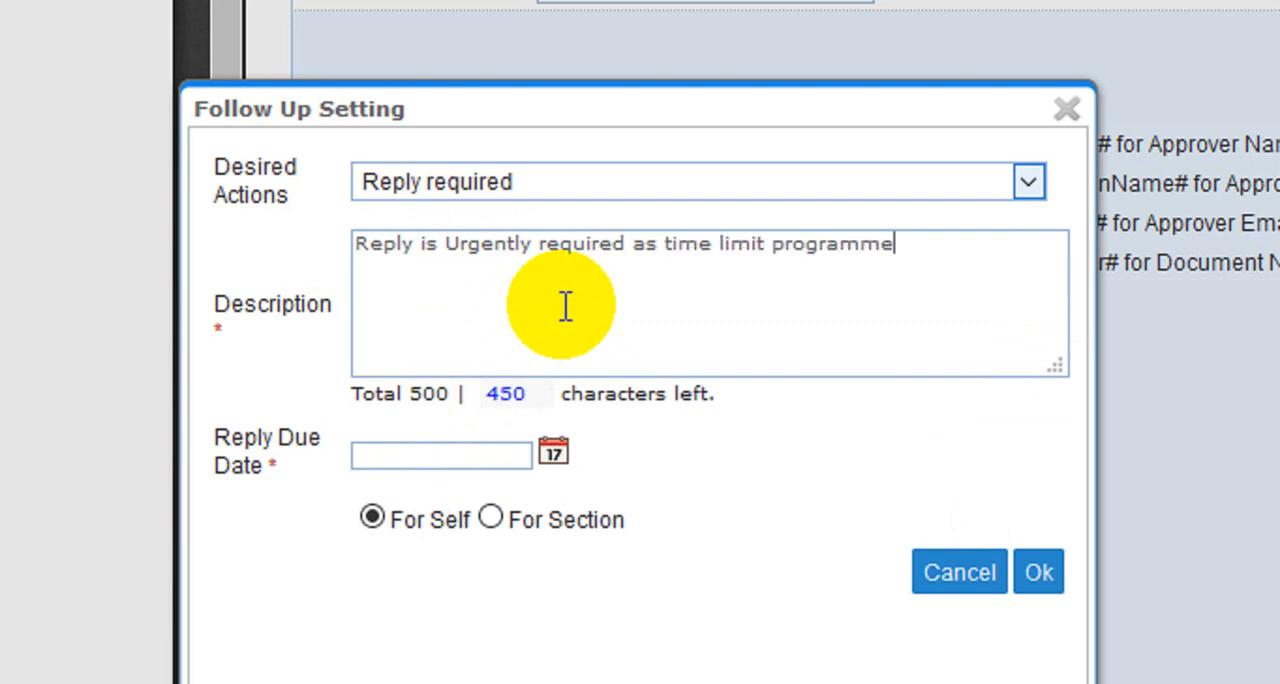
pyautogui.press('BackSpace')
pyautogui.press('BackSpace')
pyautogui.press('BackSpace')
pyautogui.write('.')
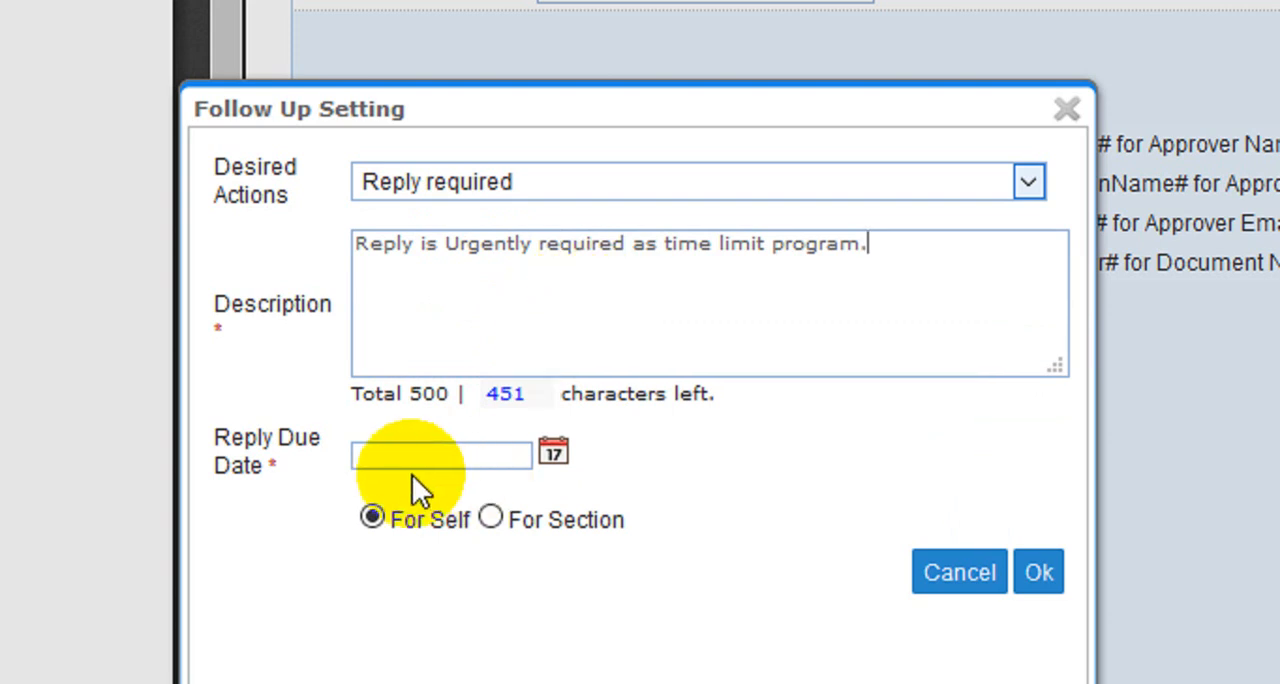
# Set the follow-up's reply due date to 27/08/2020
pyautogui.click(552, 454)
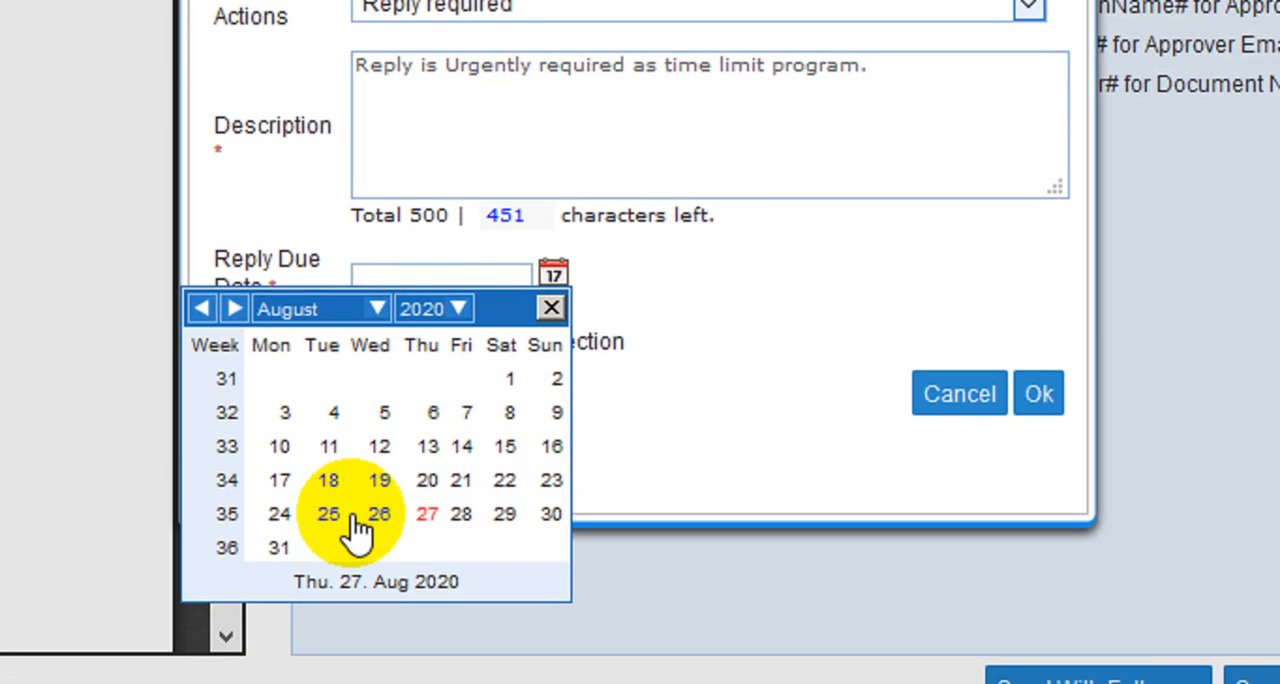
pyautogui.click(427, 514)
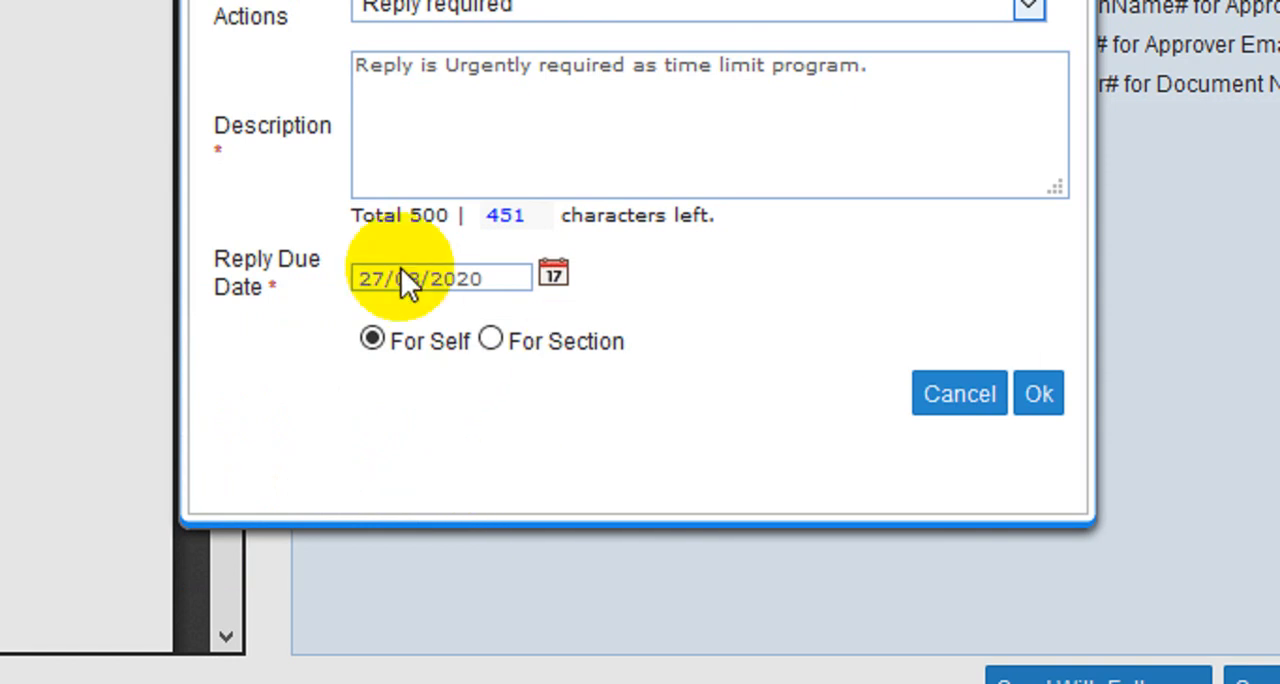
pyautogui.scroll(1, 403, 160)
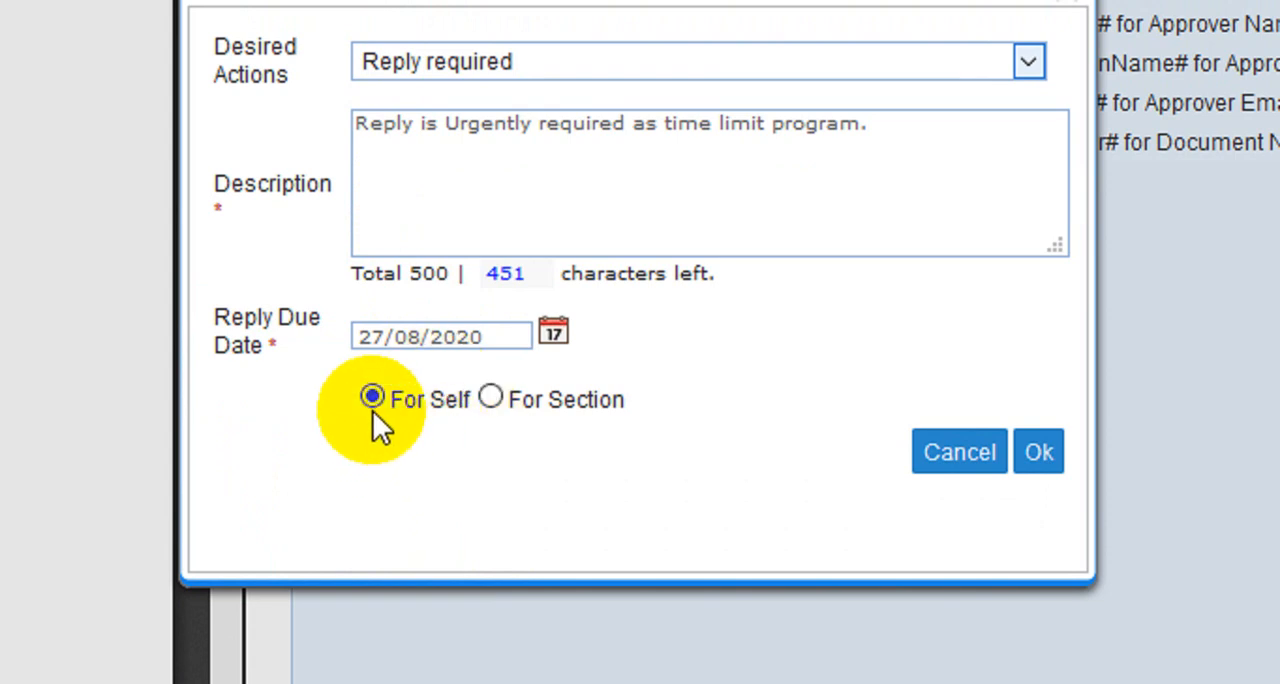
pyautogui.moveTo(513, 407); pyautogui.dragTo(598, 411)
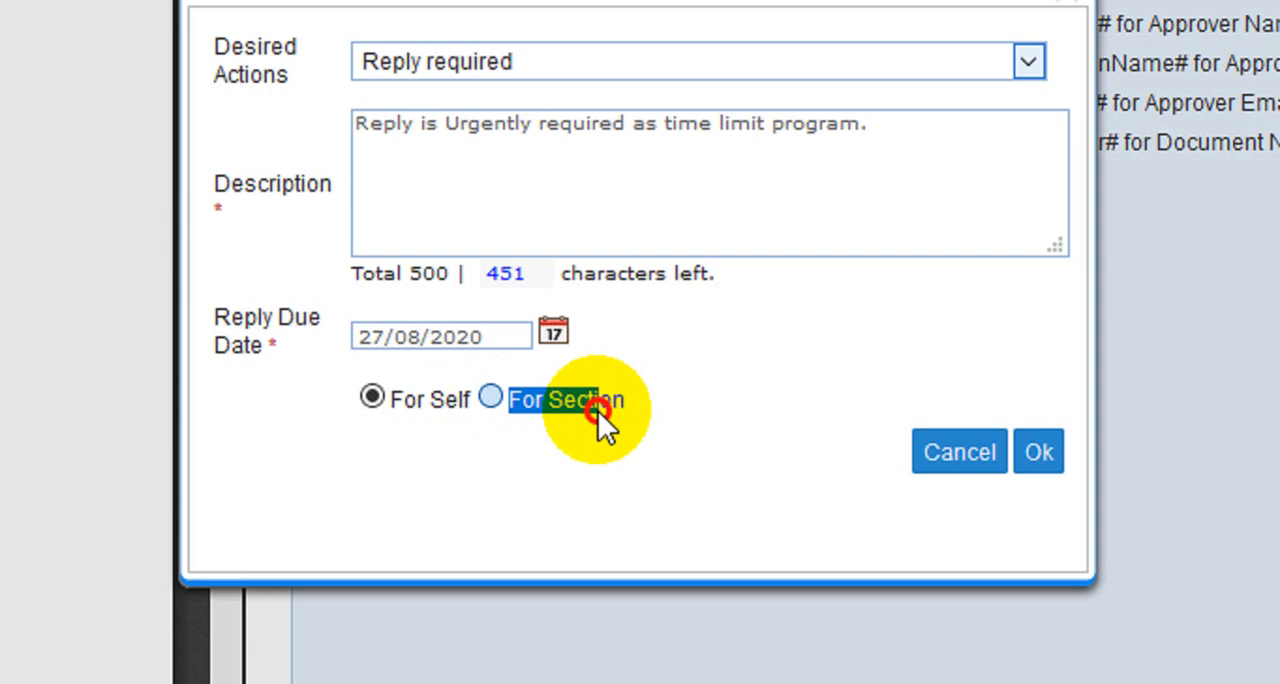
# Confirm the reply follow-up for self and send the draft to the CRU
pyautogui.click(492, 485)
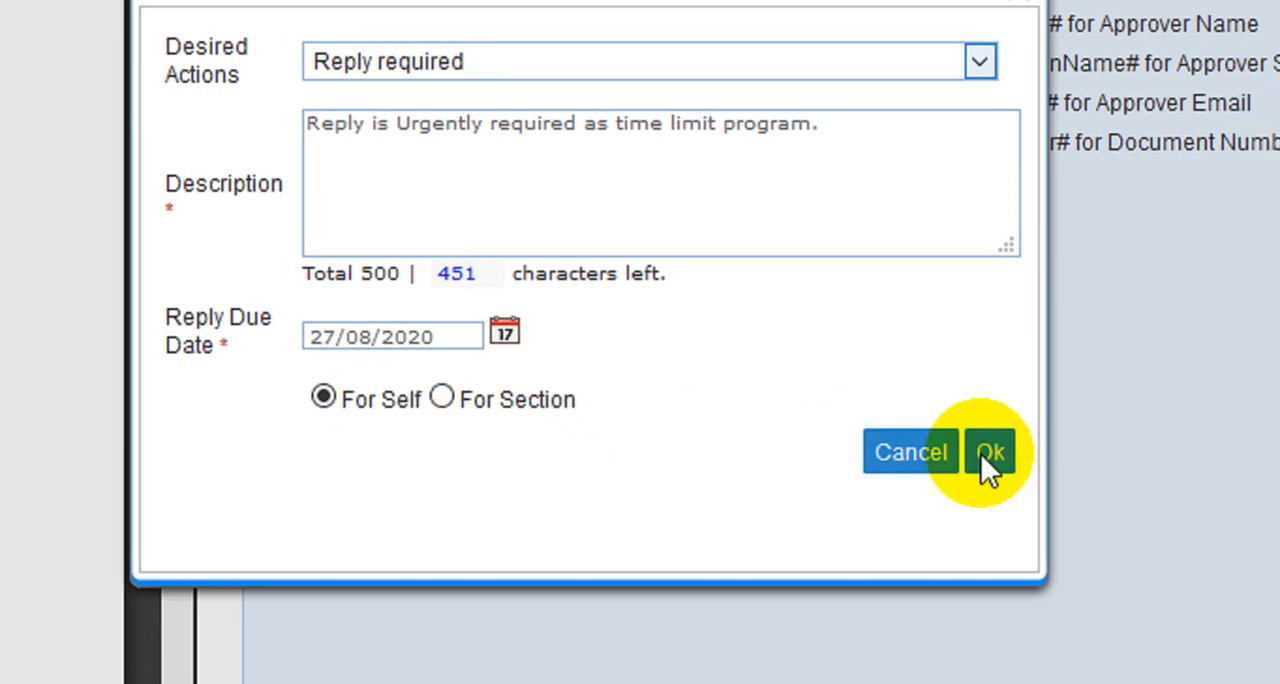
pyautogui.click(988, 455)
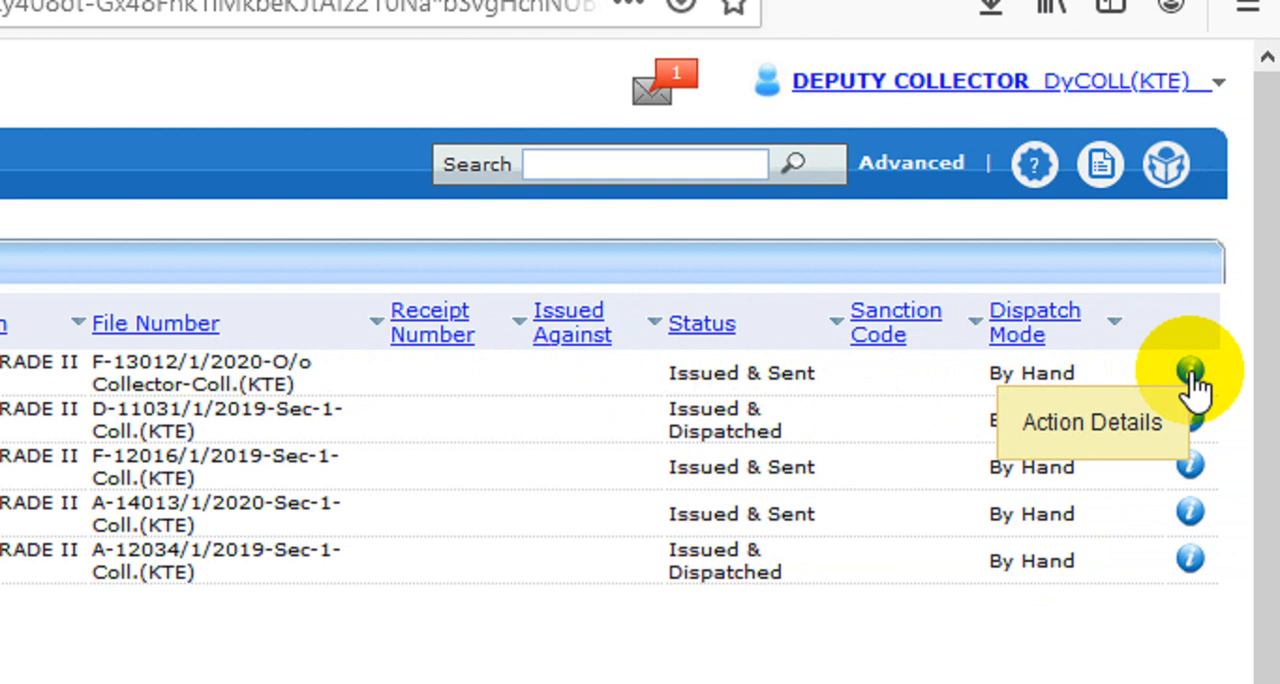
# Check who sent dispatch I/1739/2020 and its remark in the action details, and close the details
pyautogui.click(1190, 371)
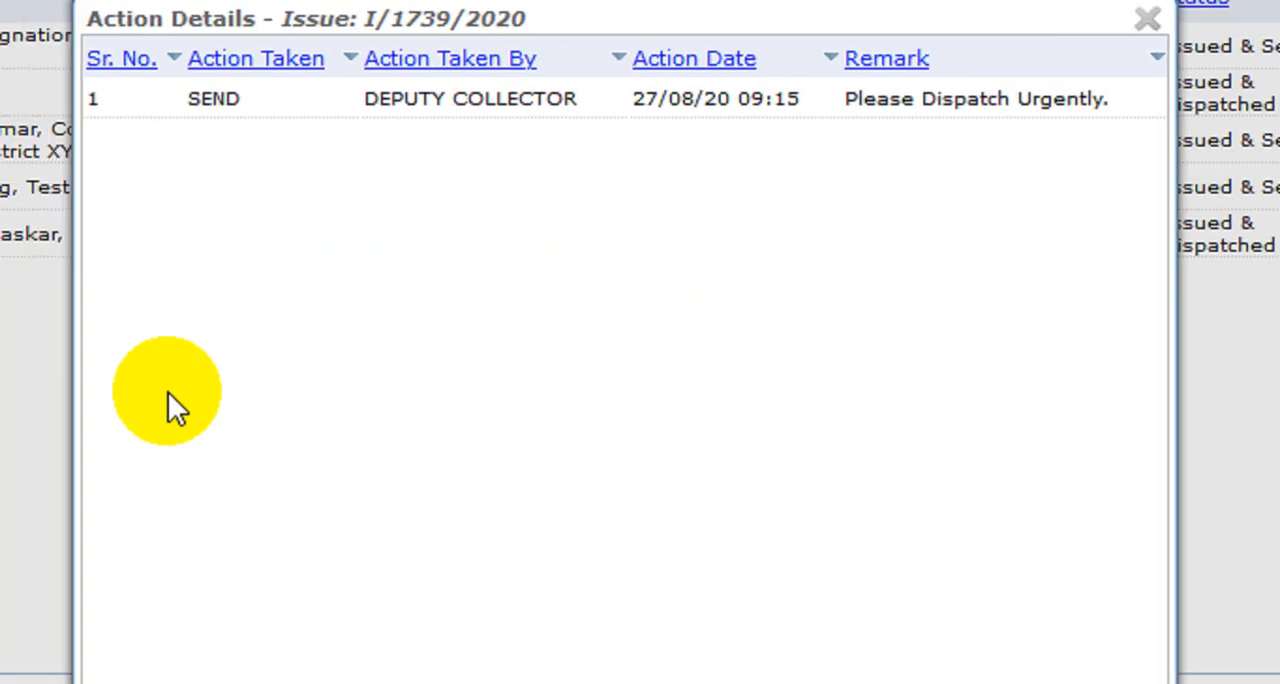
pyautogui.moveTo(365, 99); pyautogui.dragTo(487, 104)
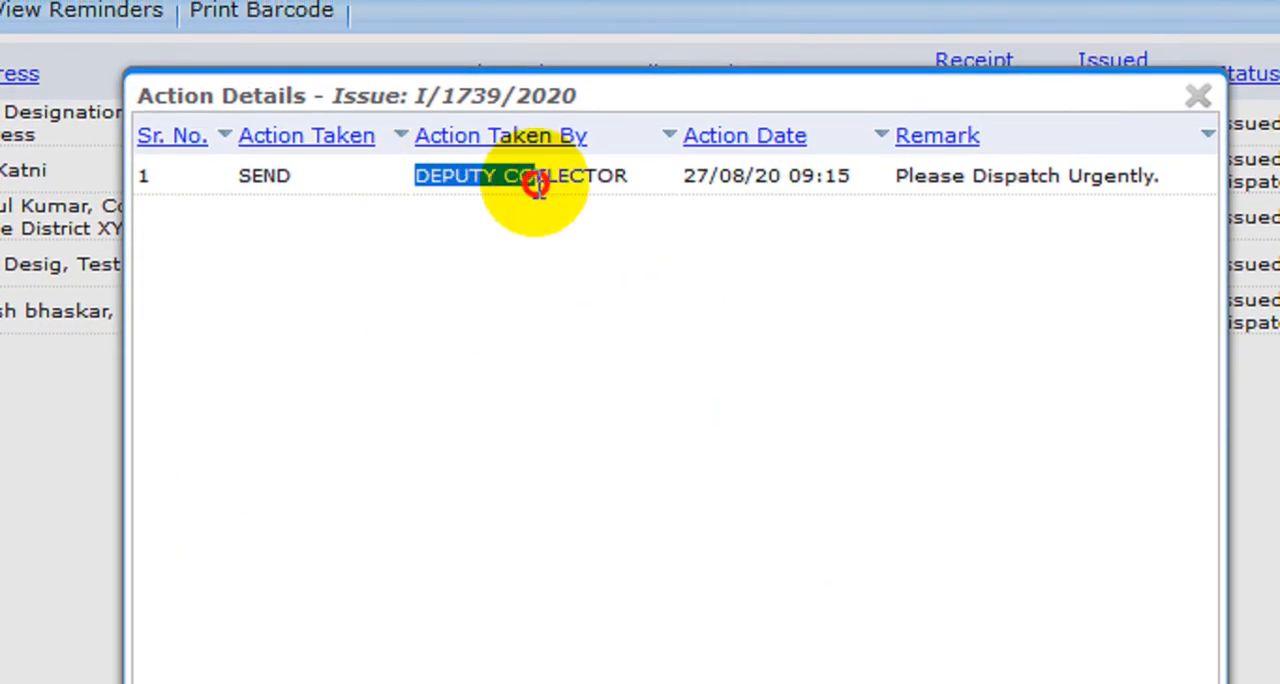
pyautogui.moveTo(537, 185); pyautogui.dragTo(571, 186)
pyautogui.moveTo(871, 194); pyautogui.dragTo(1127, 179)
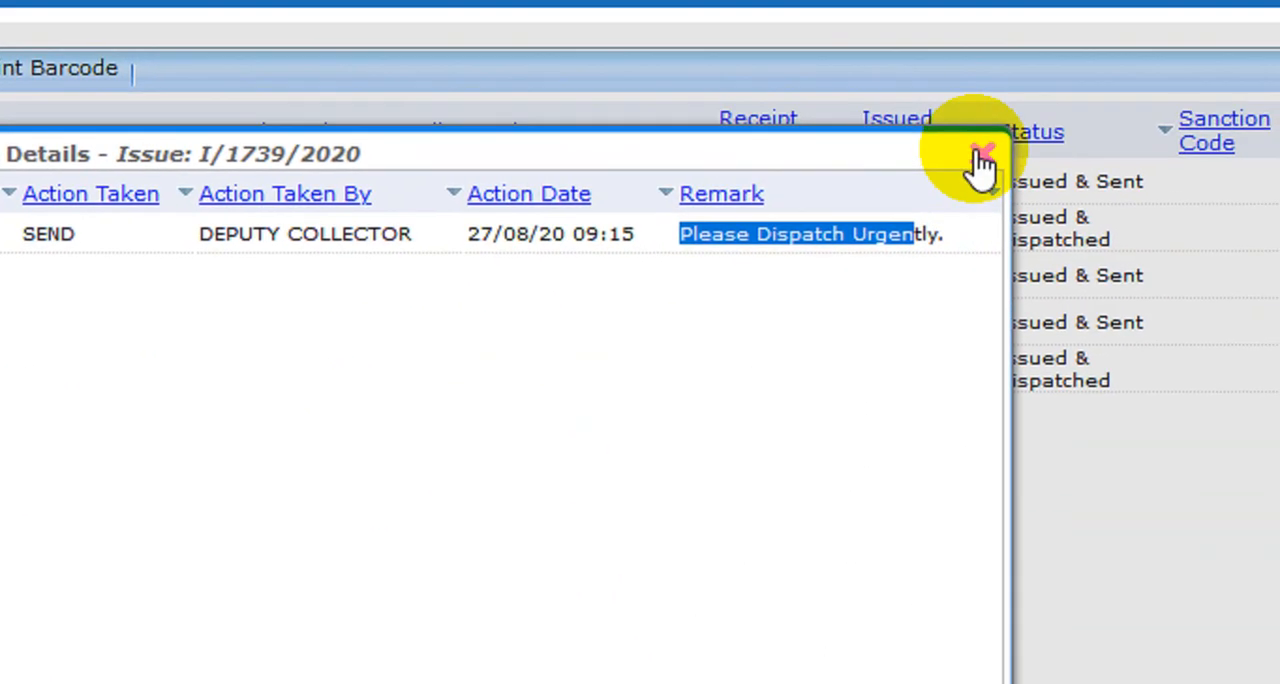
pyautogui.click(1031, 95)
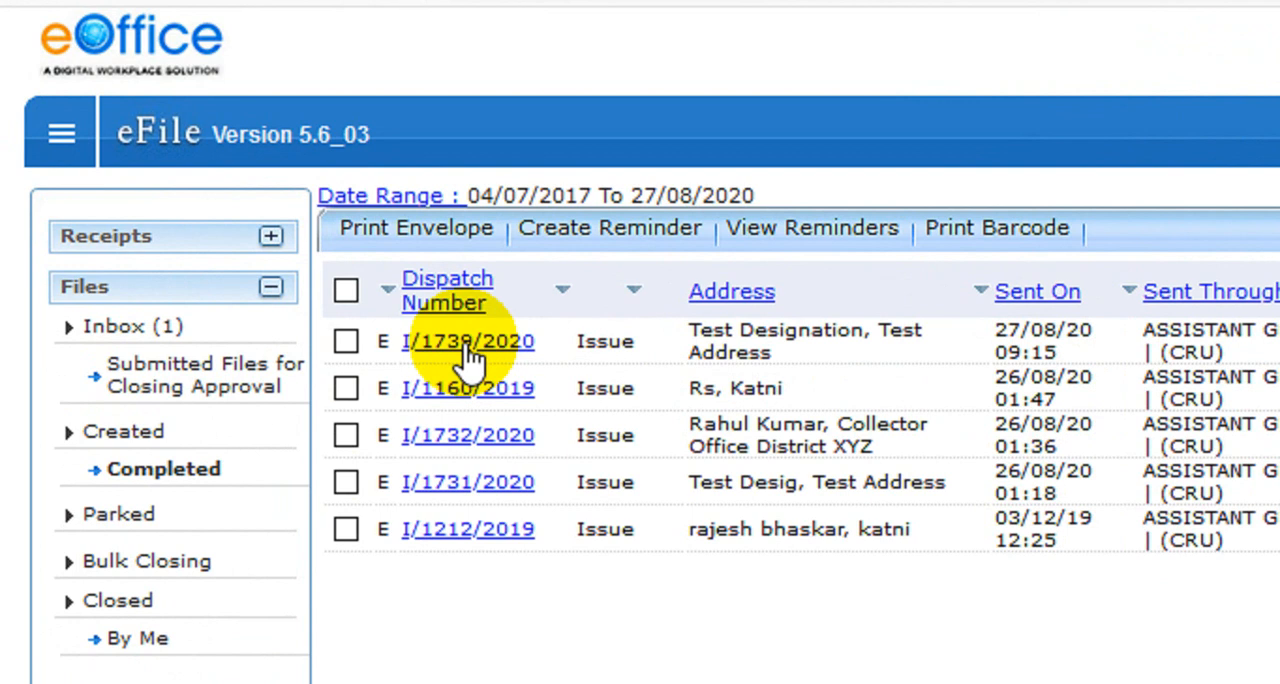
# Open dispatch I/1739/2020 and review its letter, dispatch options, draft details and communication details
pyautogui.click(467, 345)
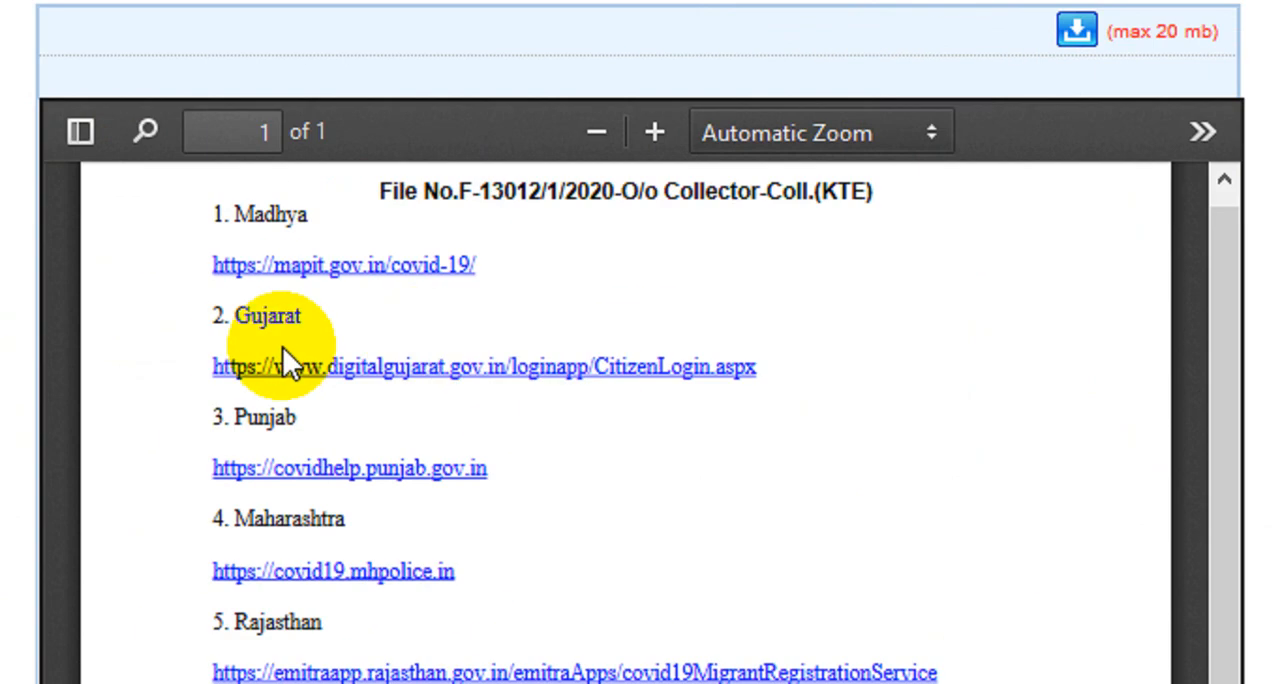
pyautogui.scroll(-3, 140, 407)
pyautogui.scroll(3, 493, 433)
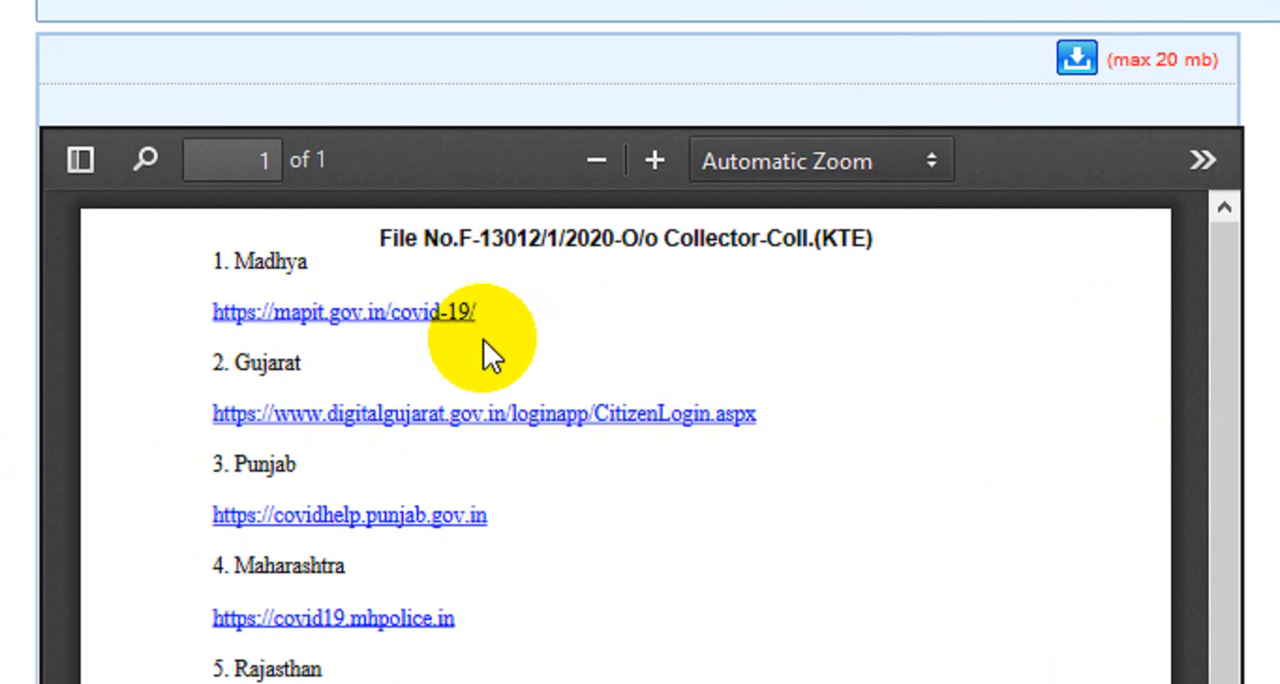
pyautogui.scroll(-8, 1130, 371)
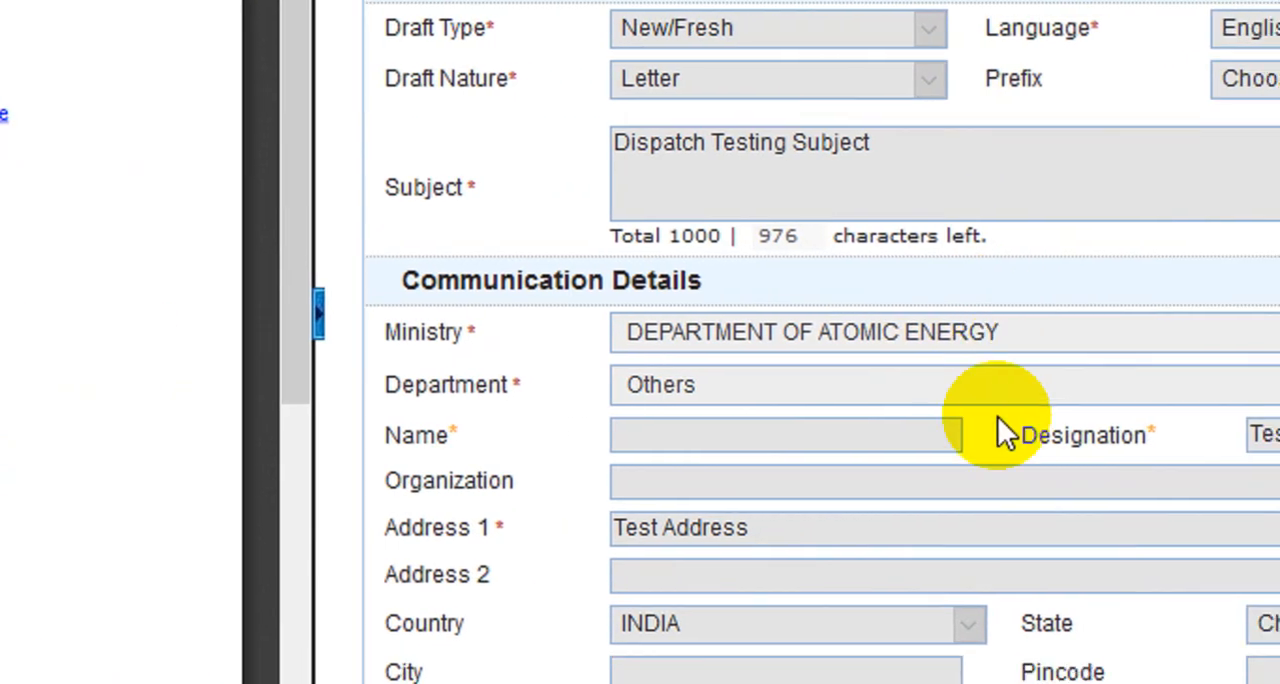
pyautogui.scroll(5, 967, 418)
pyautogui.scroll(3, 965, 397)
pyautogui.scroll(-7, 963, 386)
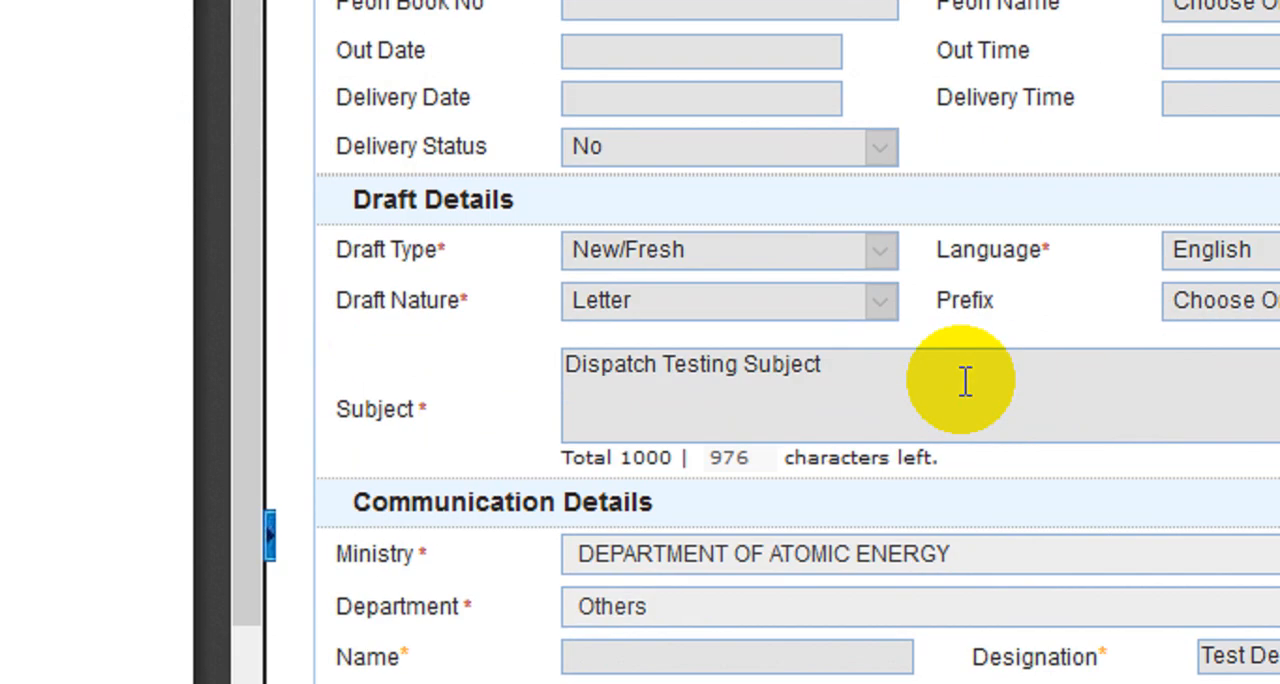
pyautogui.scroll(5, 966, 435)
pyautogui.scroll(2, 966, 400)
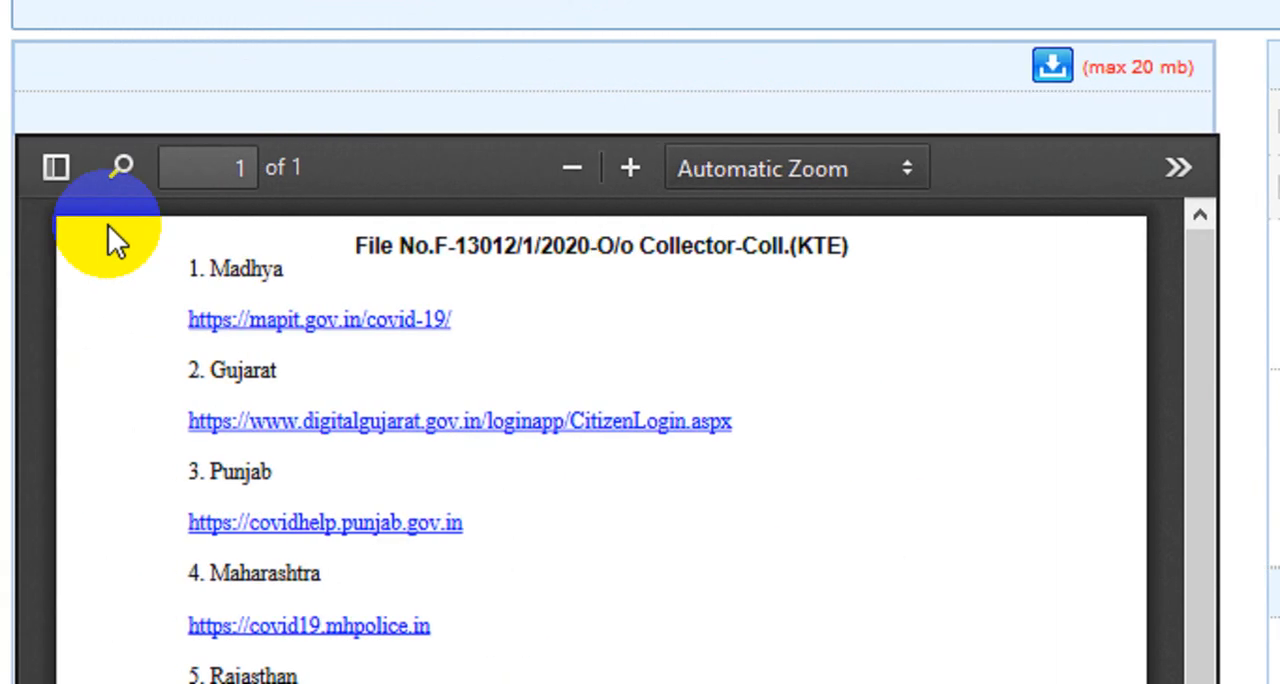
pyautogui.scroll(3, 172, 155)
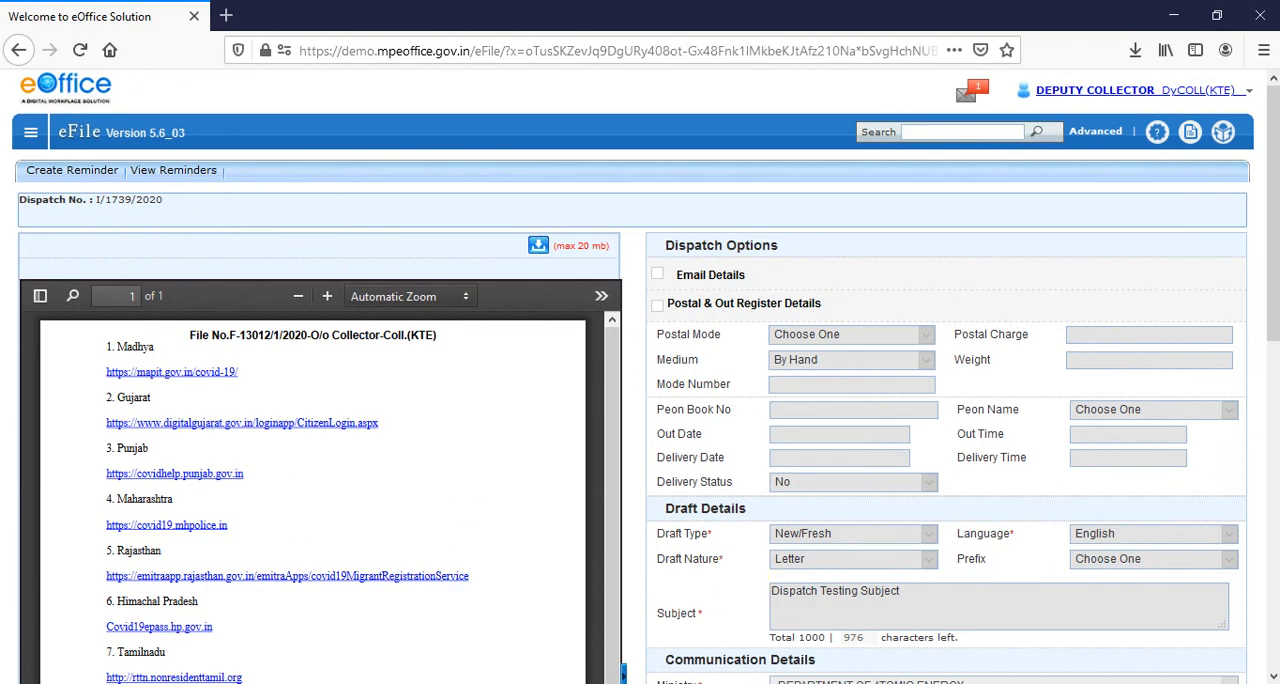
pyautogui.scroll(-1, 470, 437)
pyautogui.scroll(1, 30, 185)
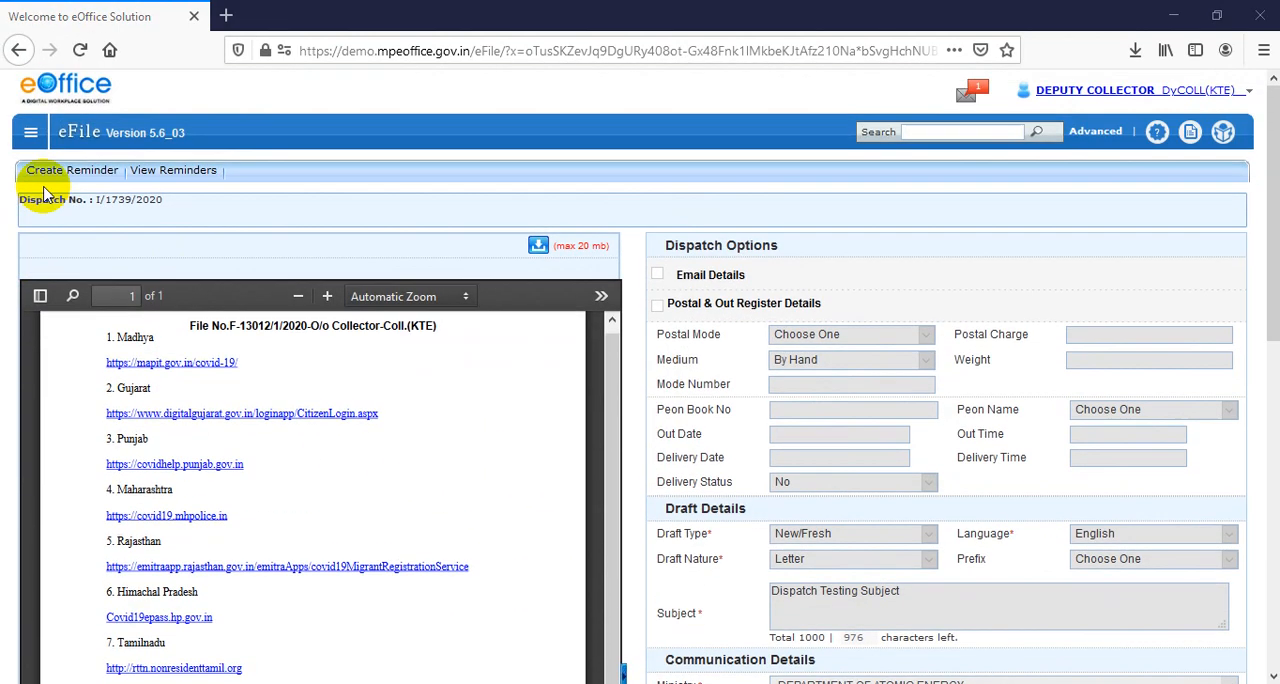
# Return to the list of sent dispatches
pyautogui.click(25, 126)
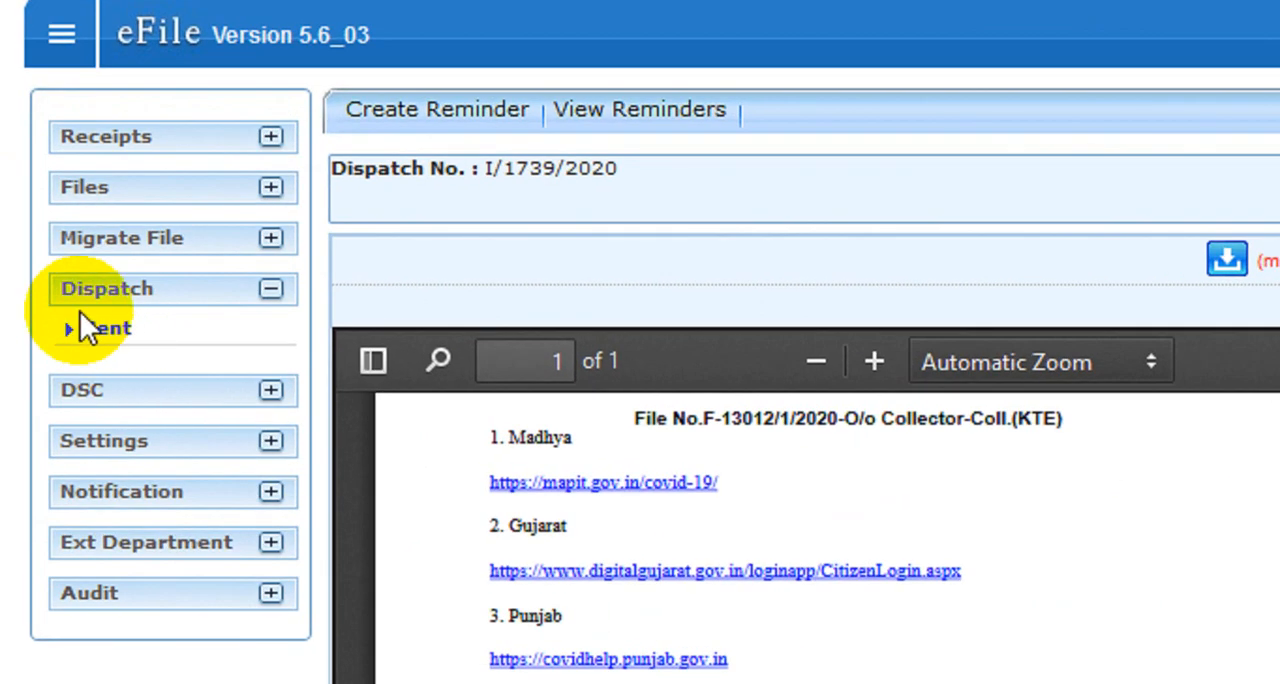
pyautogui.click(108, 272)
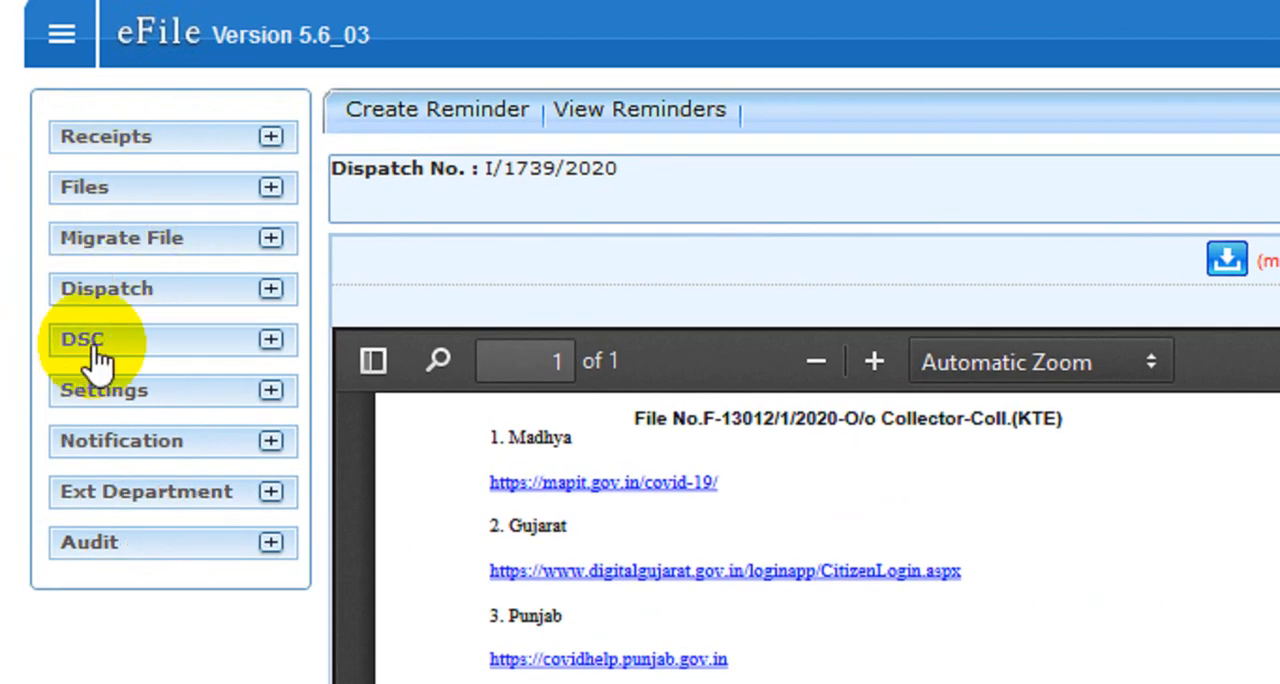
pyautogui.click(97, 300)
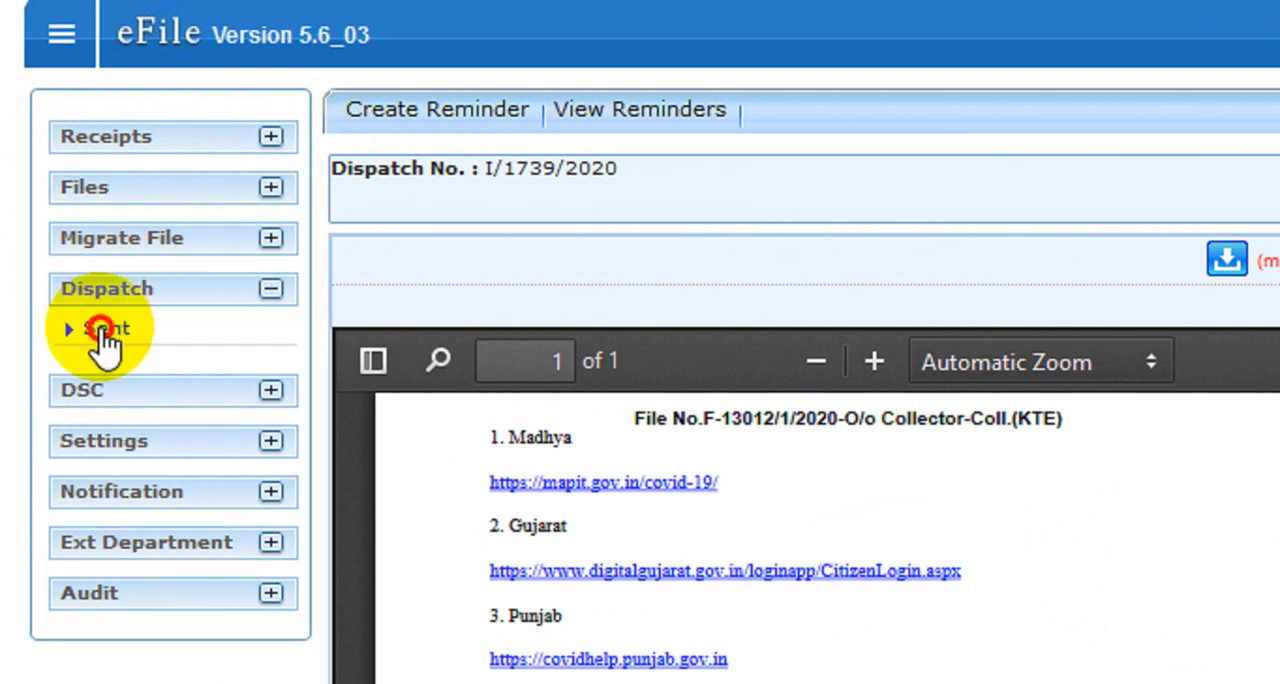
pyautogui.click(105, 332)
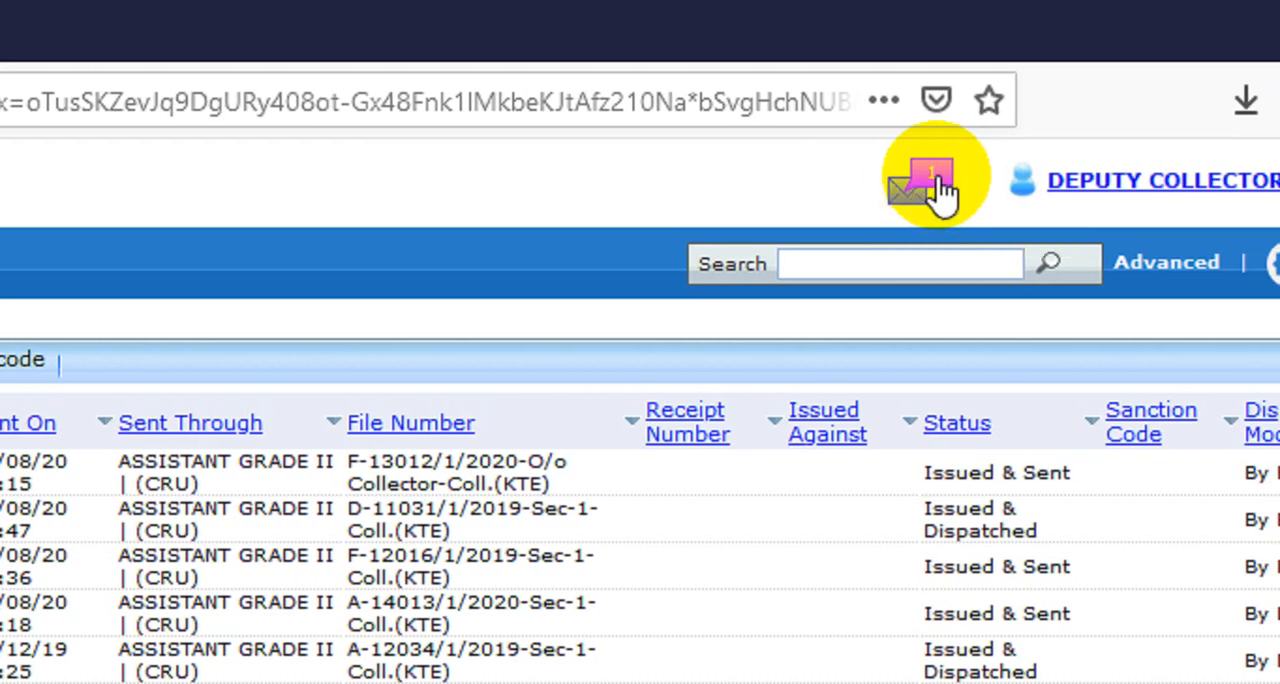
# Open the dispatch follow-ups due as on date and review the details of the I/1739/2020 follow-up
pyautogui.click(940, 190)
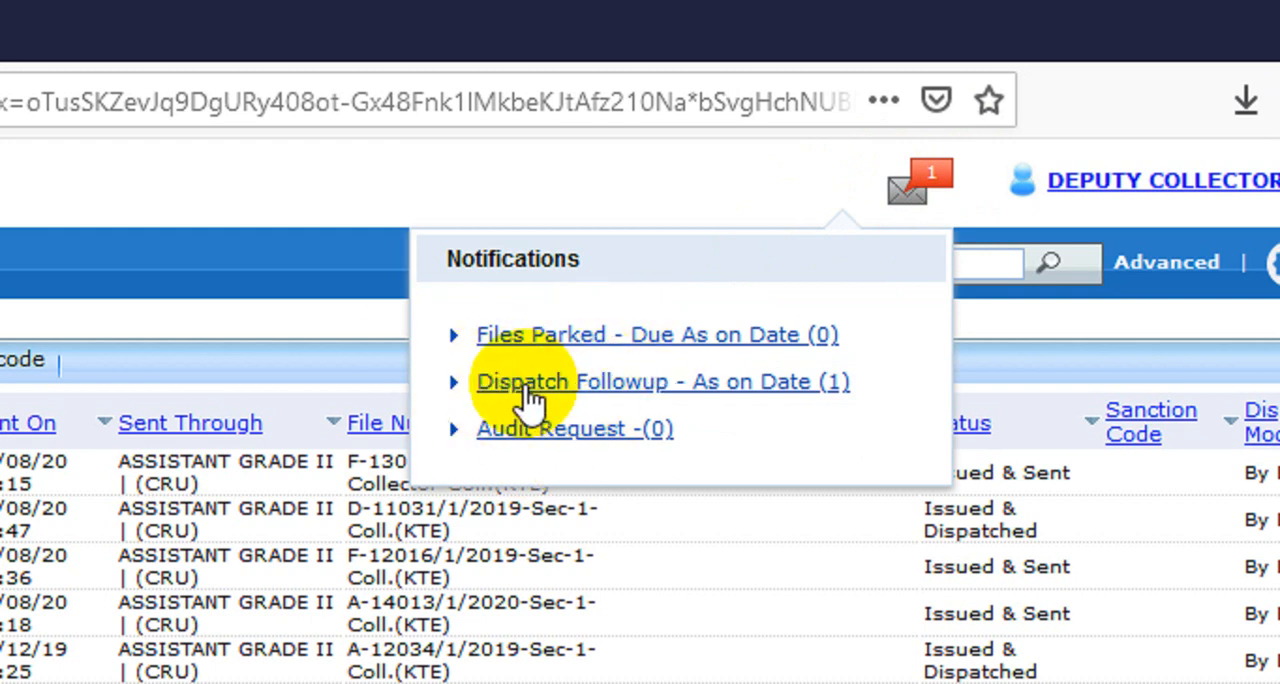
pyautogui.click(804, 382)
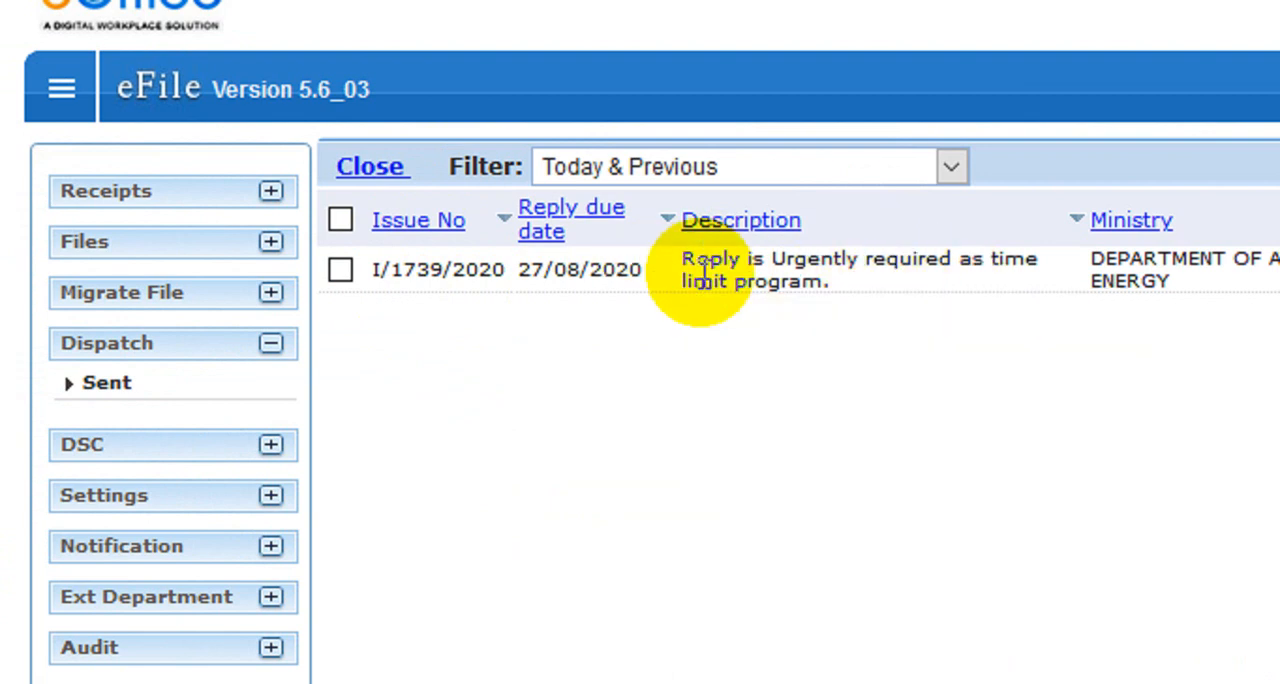
pyautogui.moveTo(693, 283); pyautogui.dragTo(930, 292)
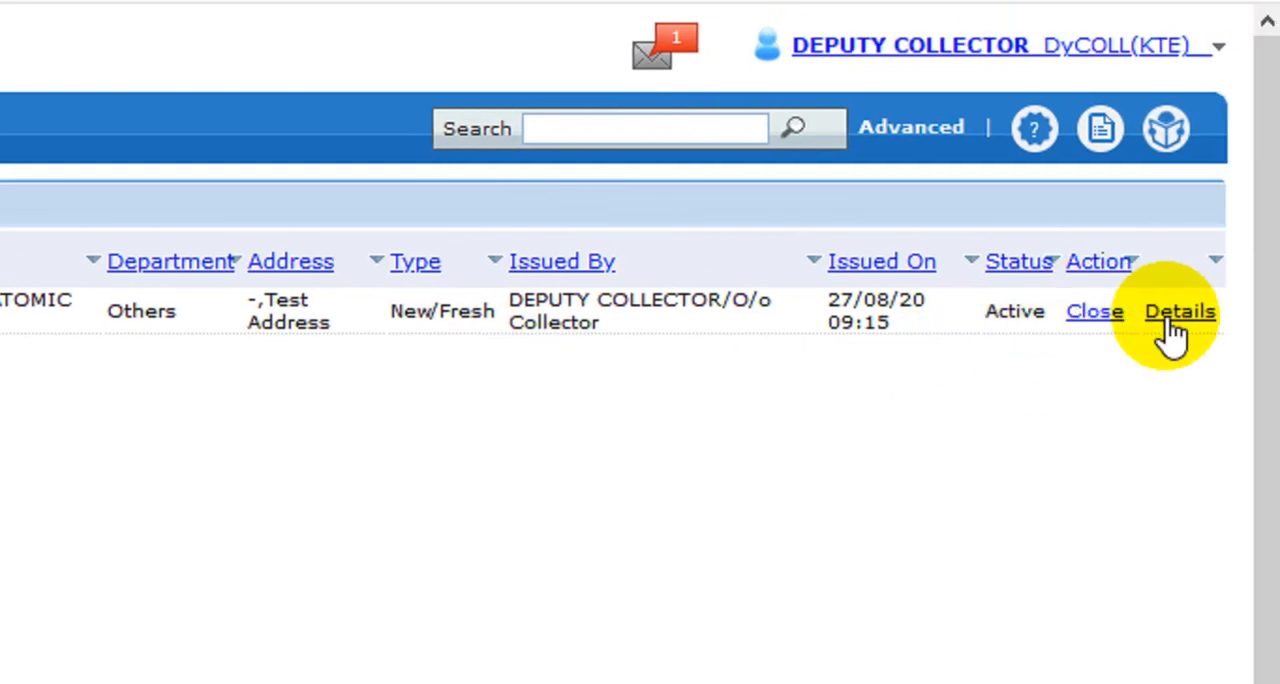
pyautogui.click(1172, 333)
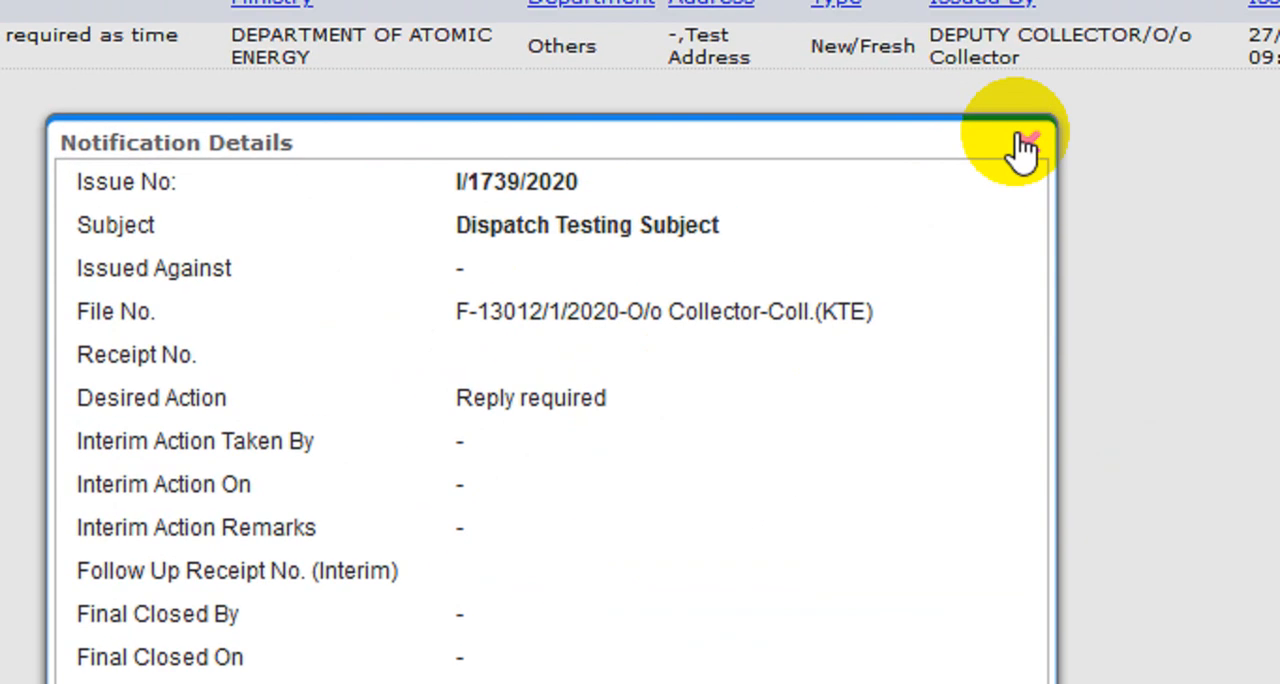
pyautogui.click(1157, 81)
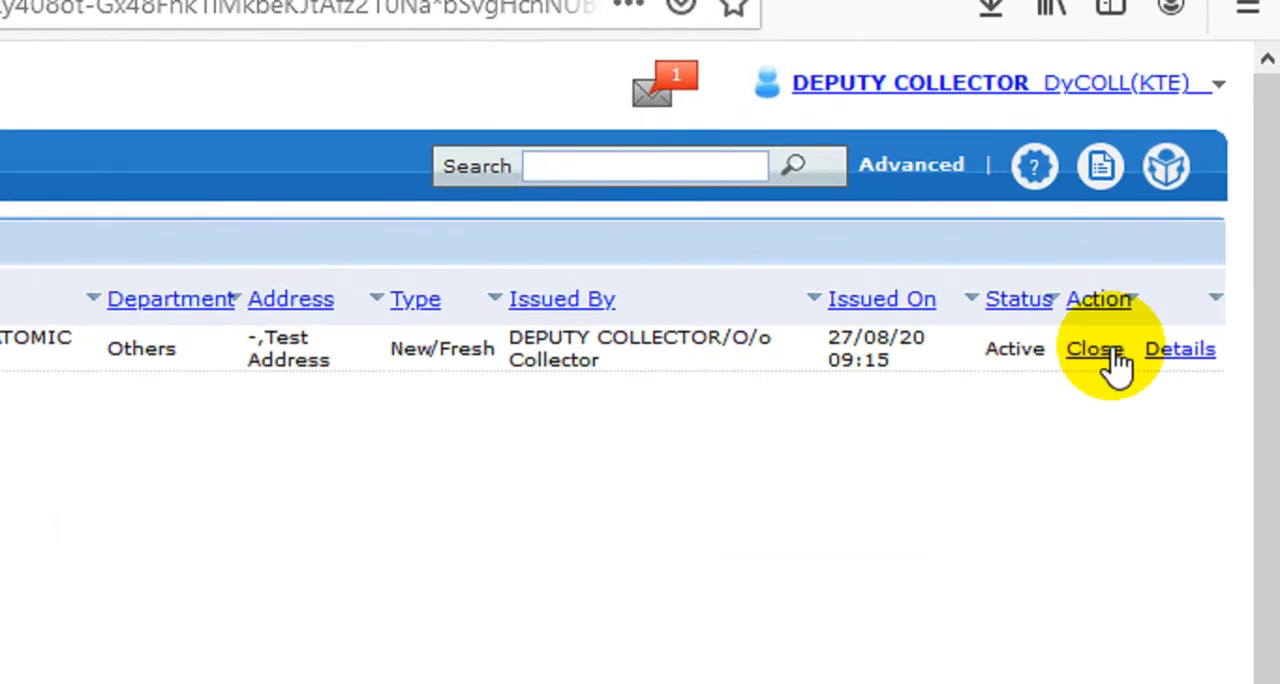
pyautogui.click(1112, 352)
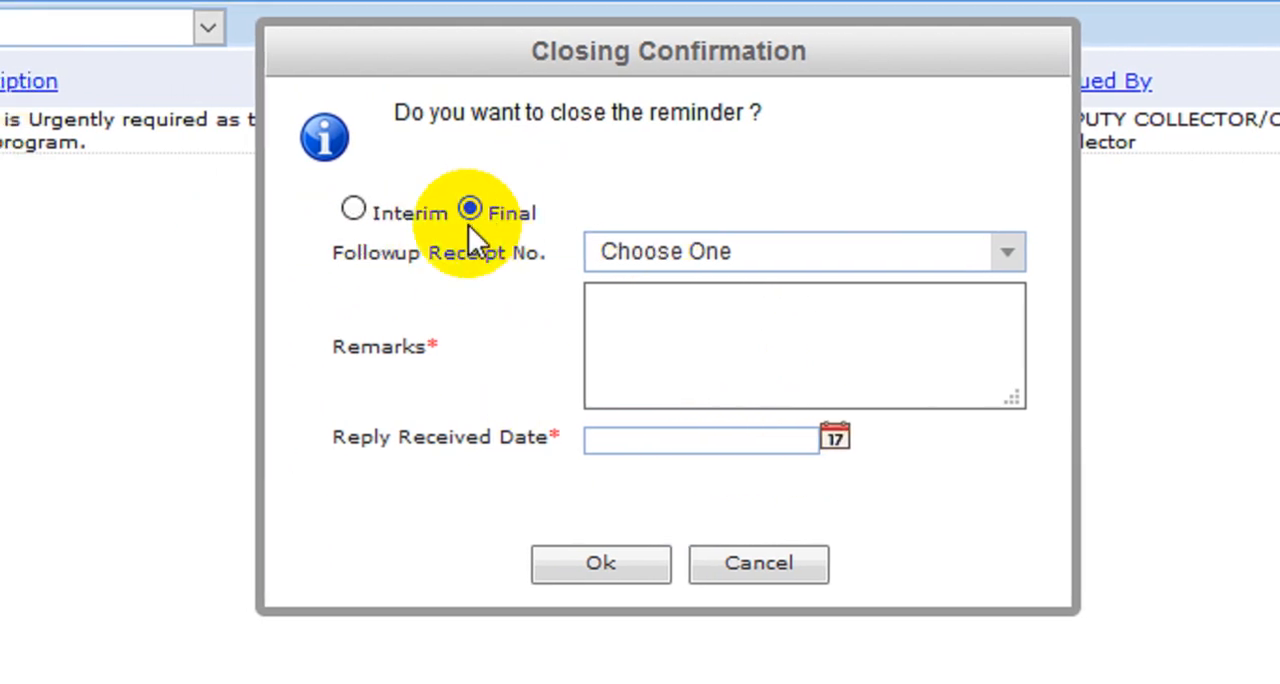
pyautogui.click(702, 258)
pyautogui.click(714, 408)
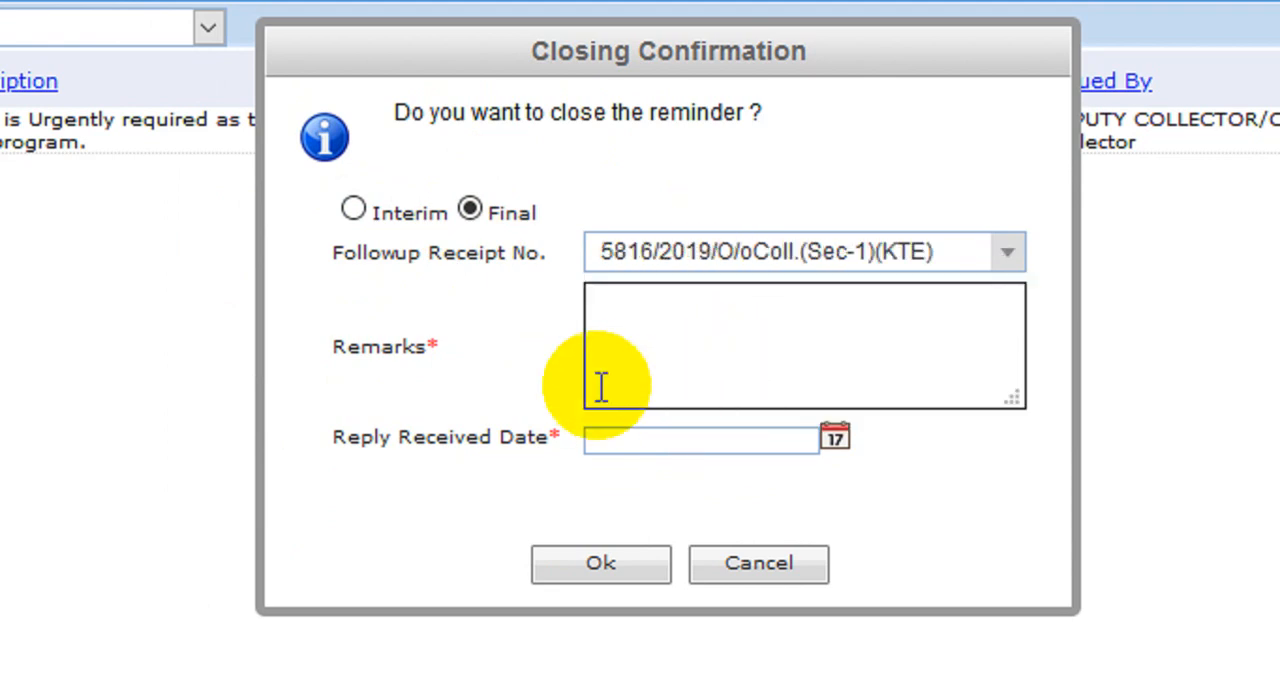
pyautogui.click(665, 337)
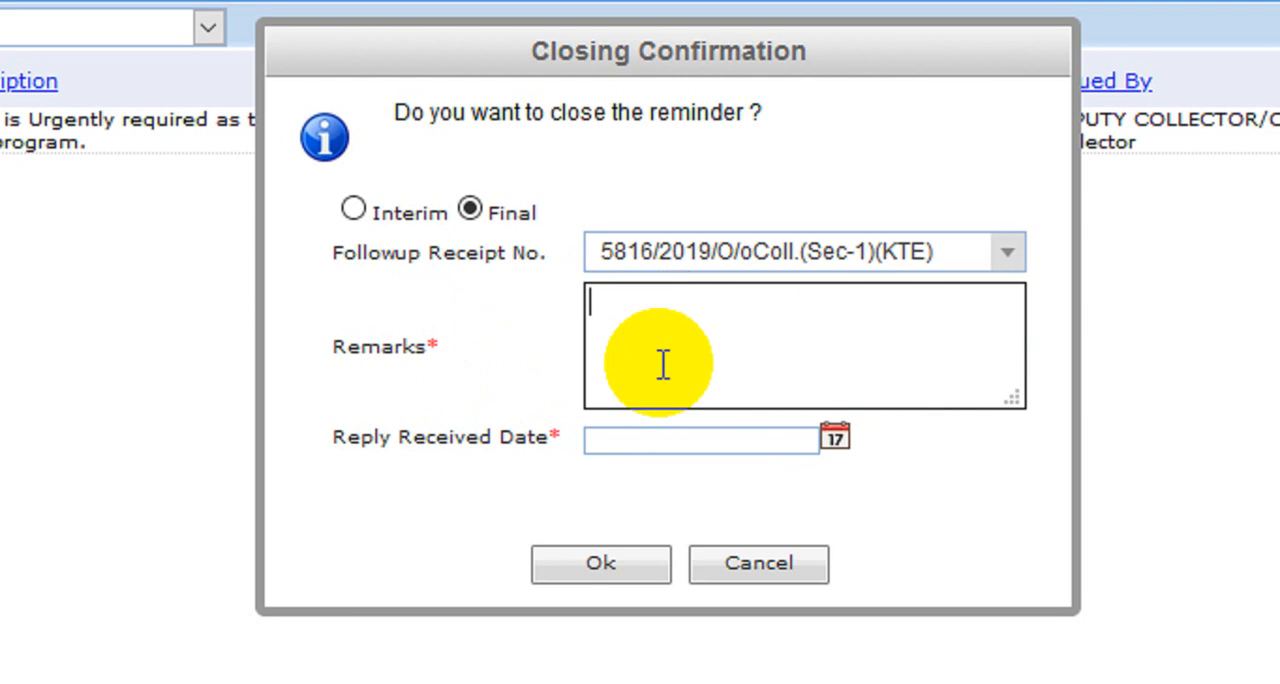
pyautogui.click(835, 440)
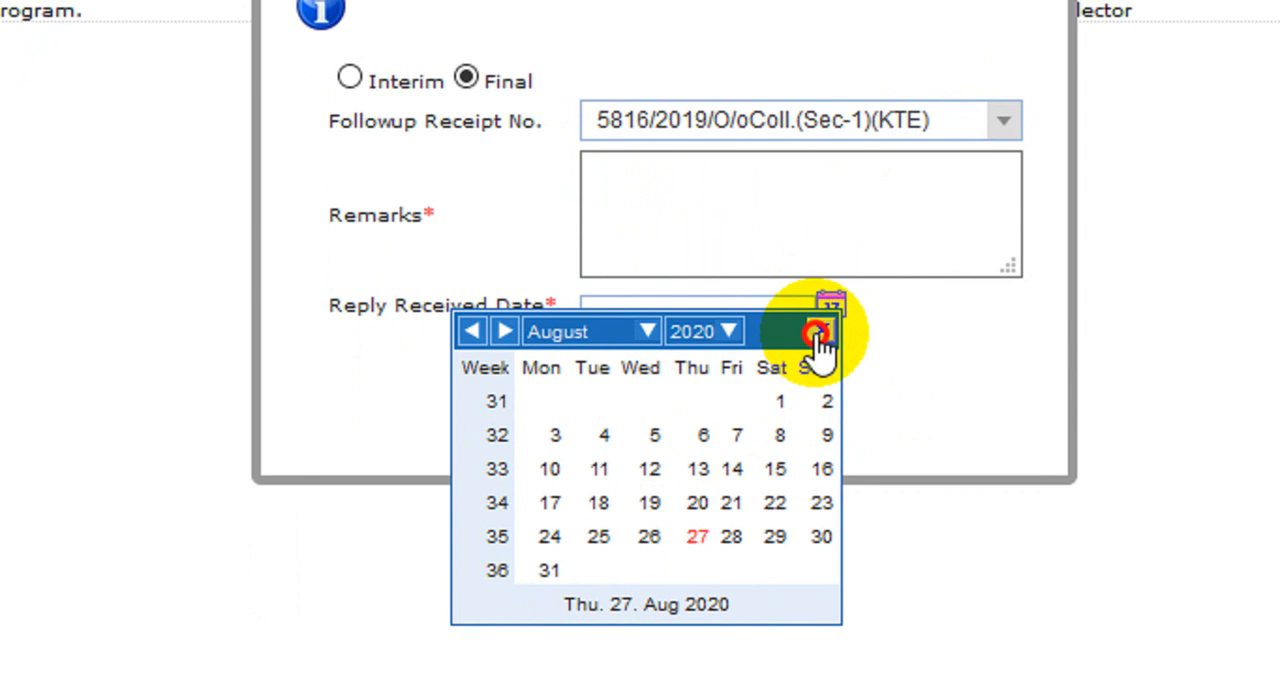
pyautogui.click(818, 325)
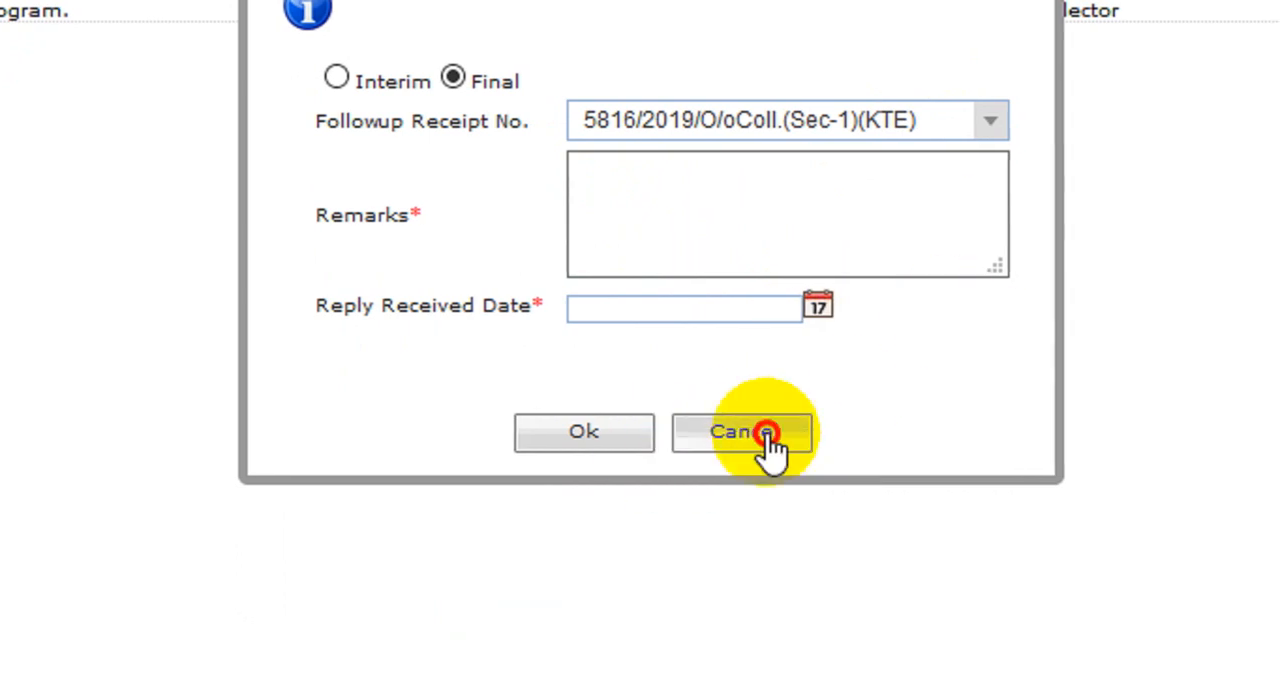
pyautogui.click(767, 433)
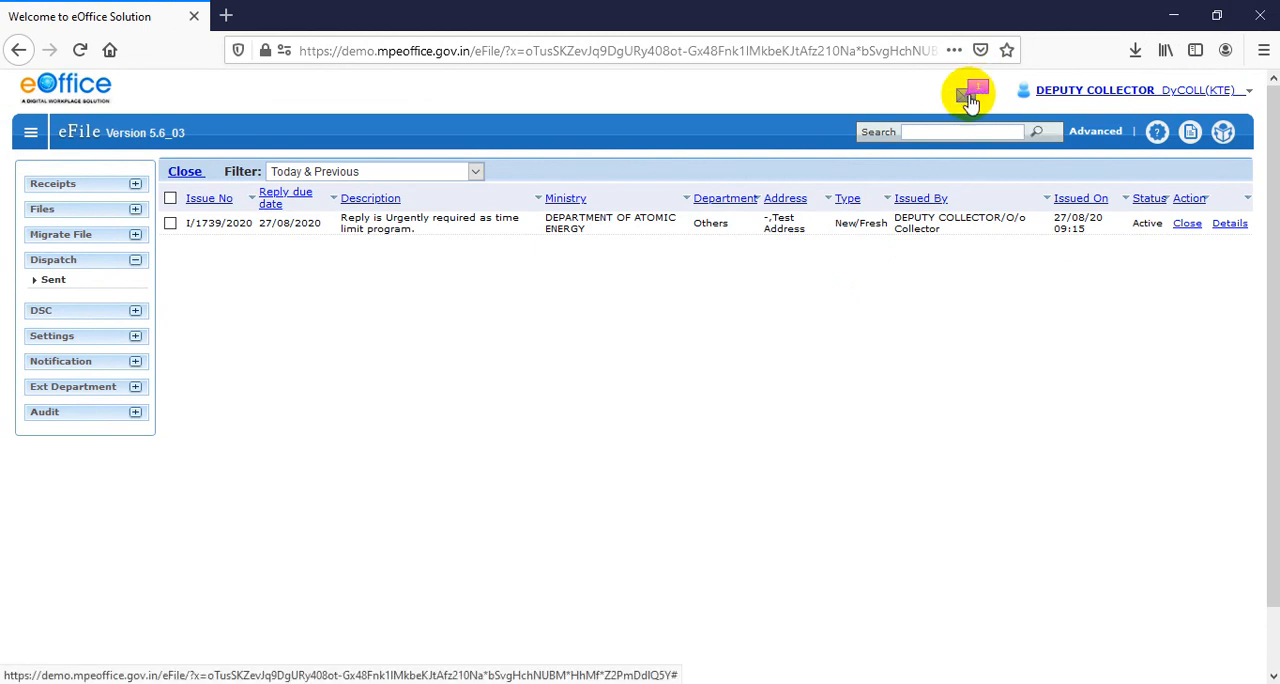
# Check the notifications summary for dispatch follow-ups and close it
pyautogui.click(970, 97)
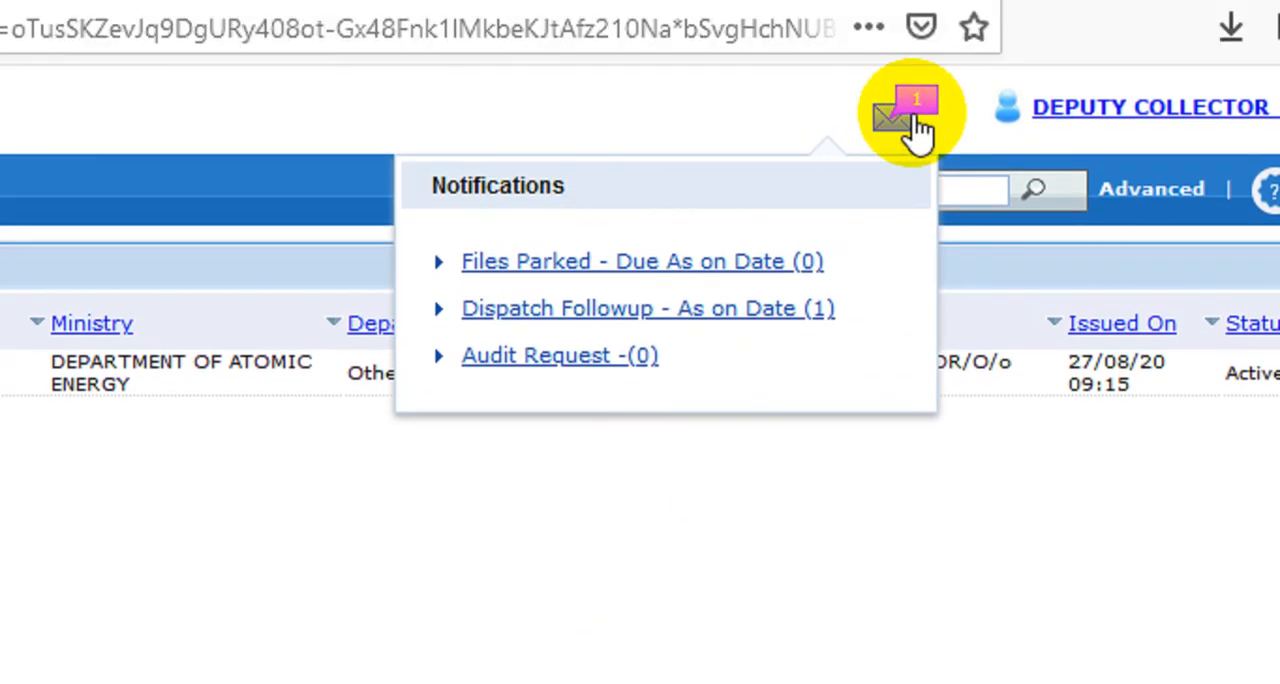
pyautogui.click(905, 50)
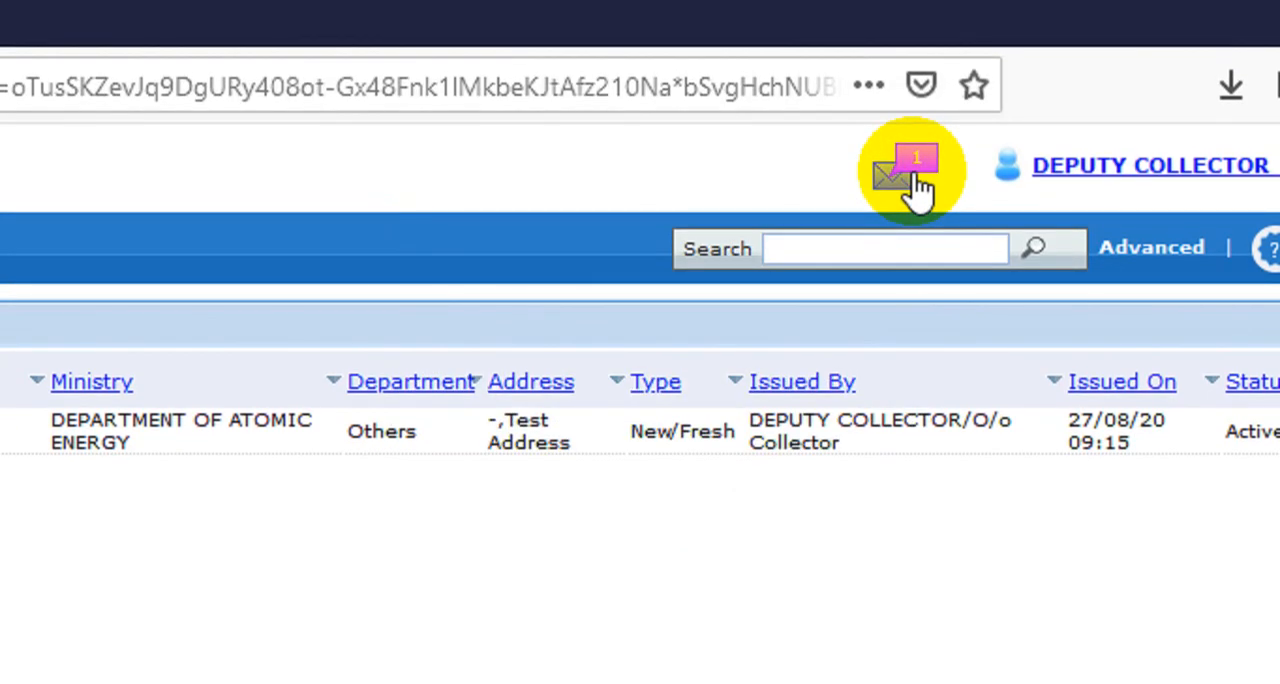
pyautogui.click(915, 185)
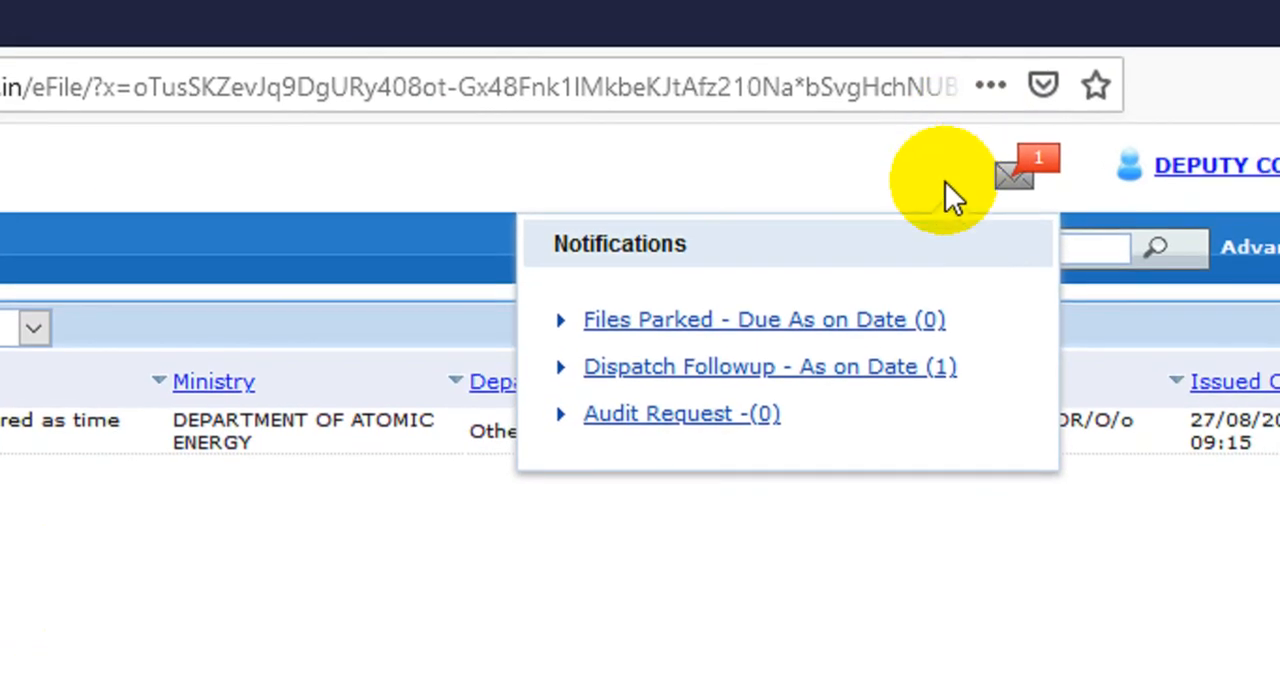
pyautogui.click(952, 184)
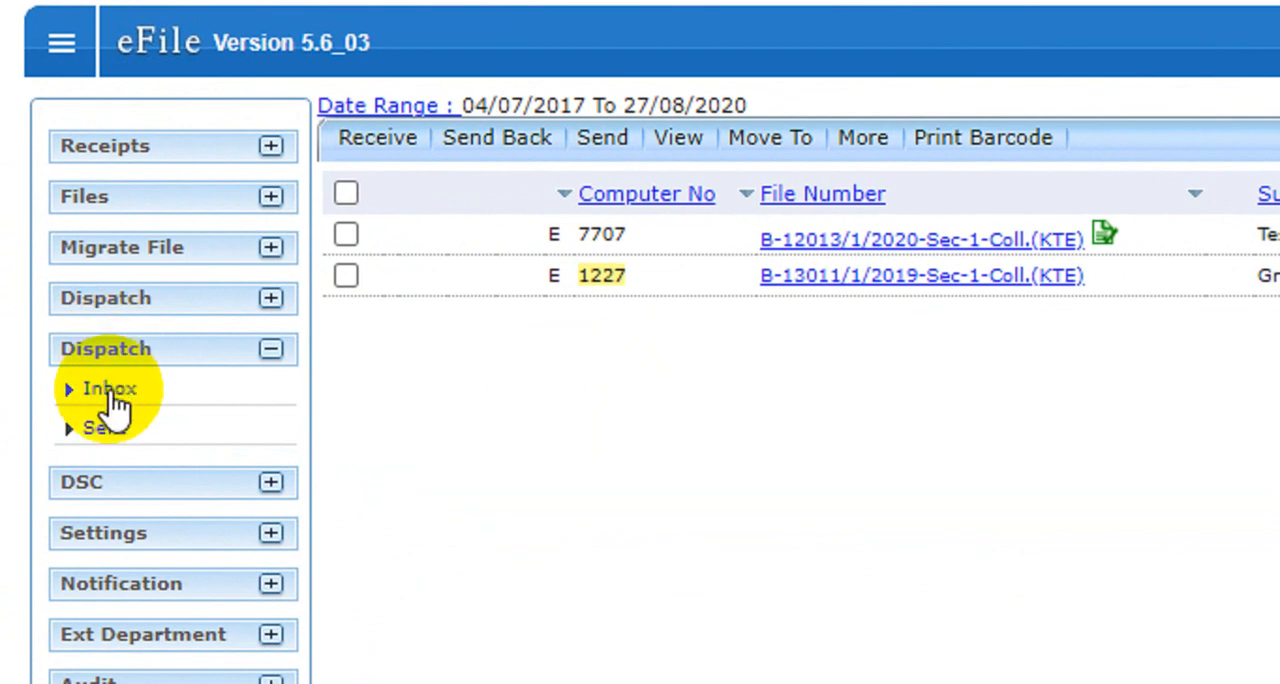
# Open the CRU account's dispatch inbox and check the number, subject and address of the Dispatch Testing Subject entry
pyautogui.click(110, 392)
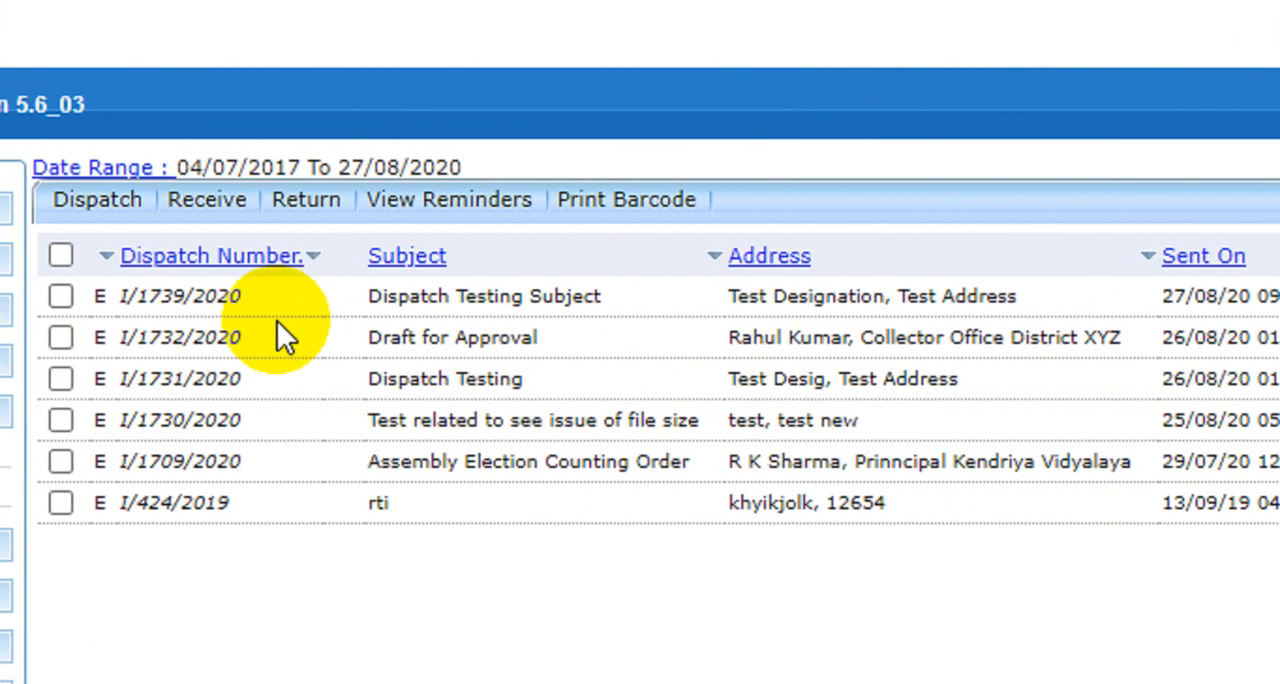
pyautogui.moveTo(116, 296); pyautogui.dragTo(395, 298)
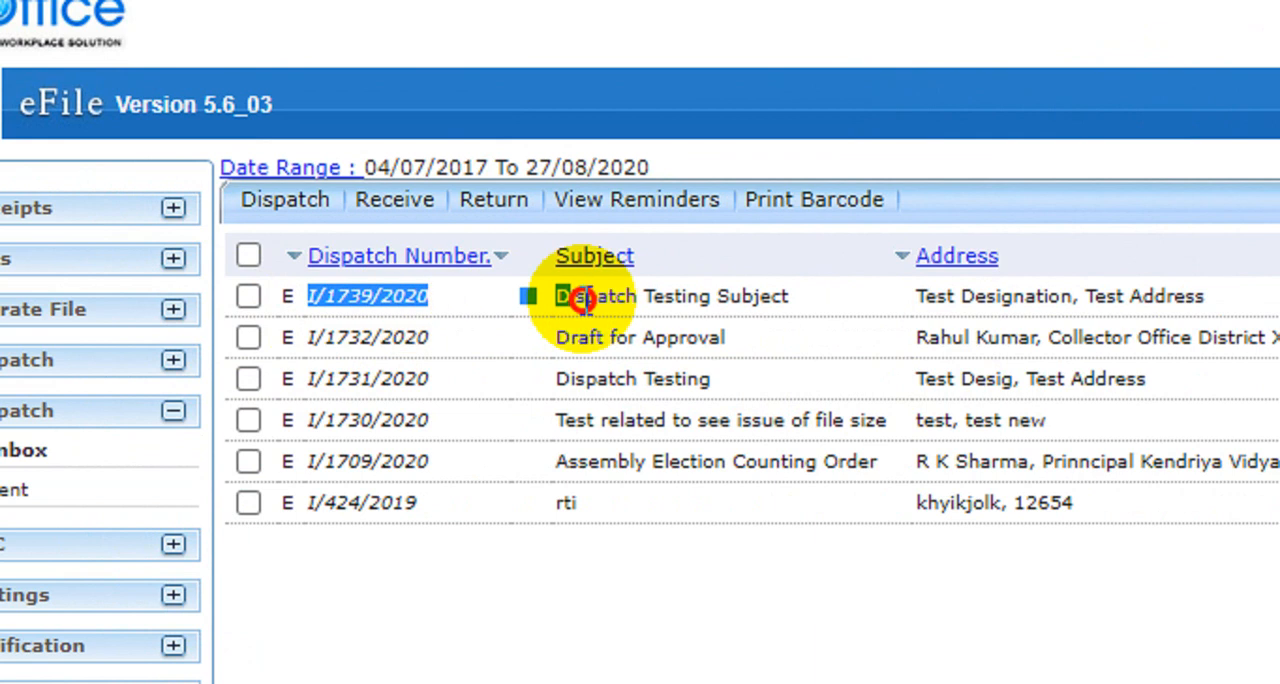
pyautogui.moveTo(583, 300); pyautogui.dragTo(957, 292)
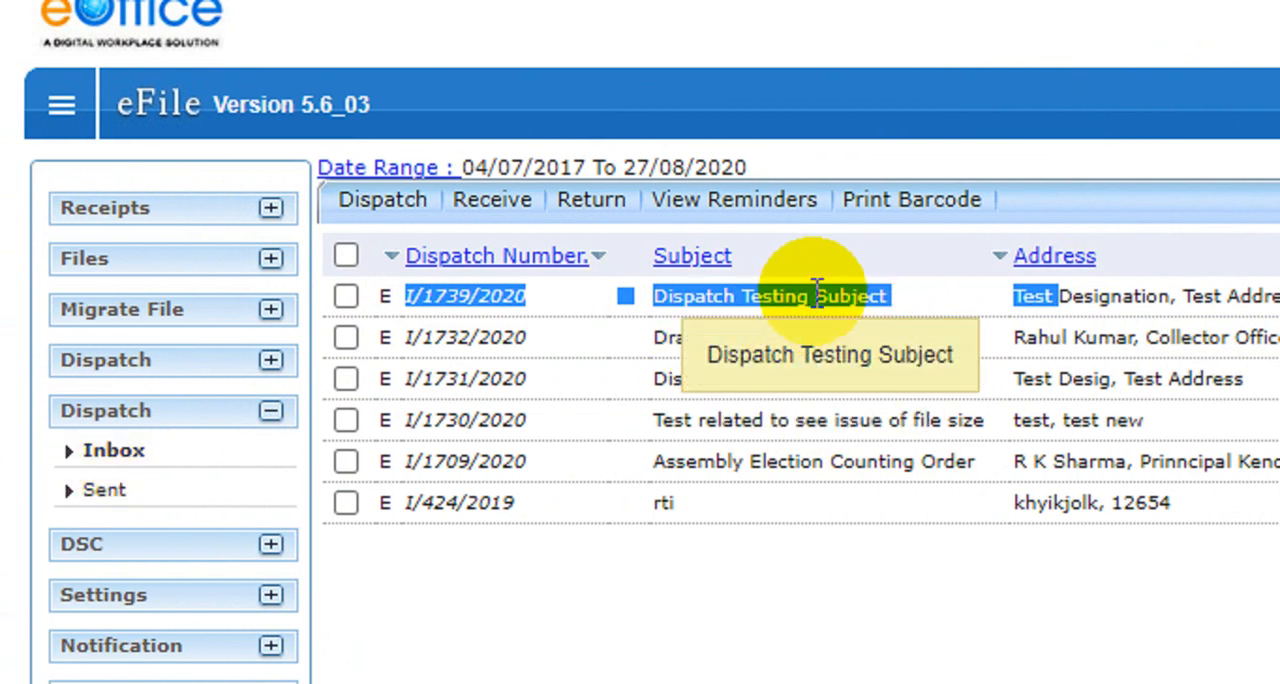
pyautogui.click(816, 292)
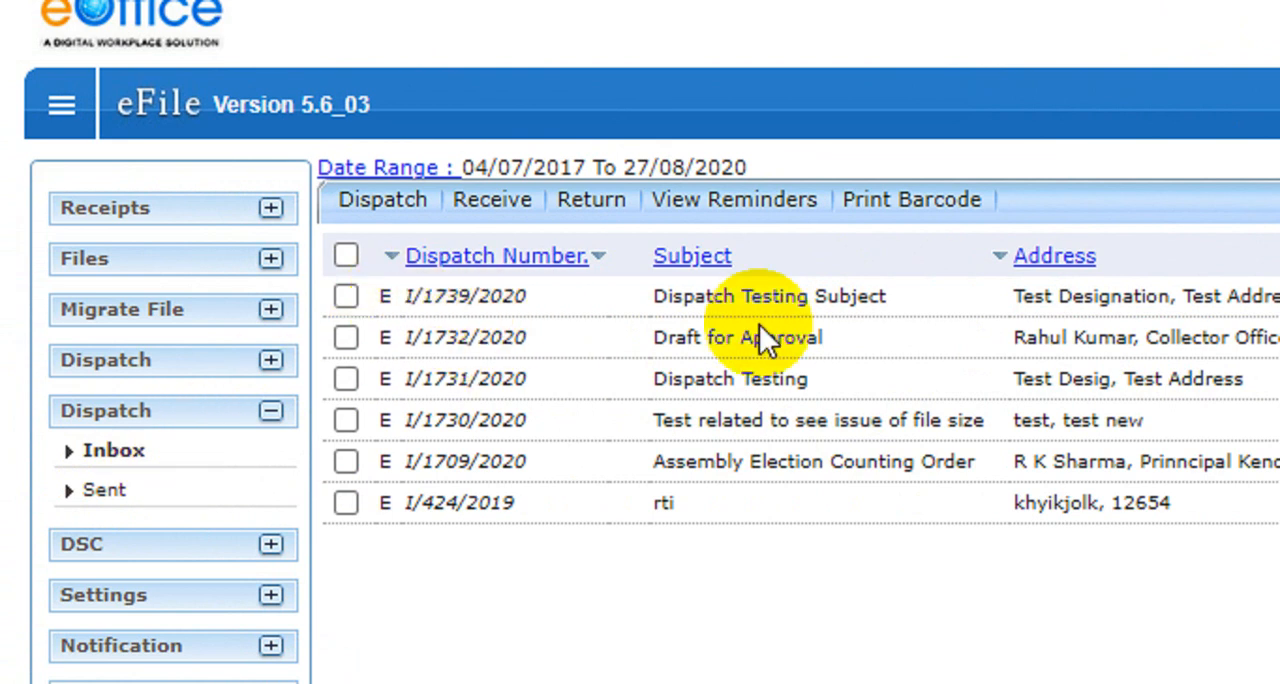
# Check the sent date, sender, remark and dispatch mode of the Dispatch Testing Subject entry in the CRU inbox
pyautogui.moveTo(988, 300); pyautogui.dragTo(1076, 294)
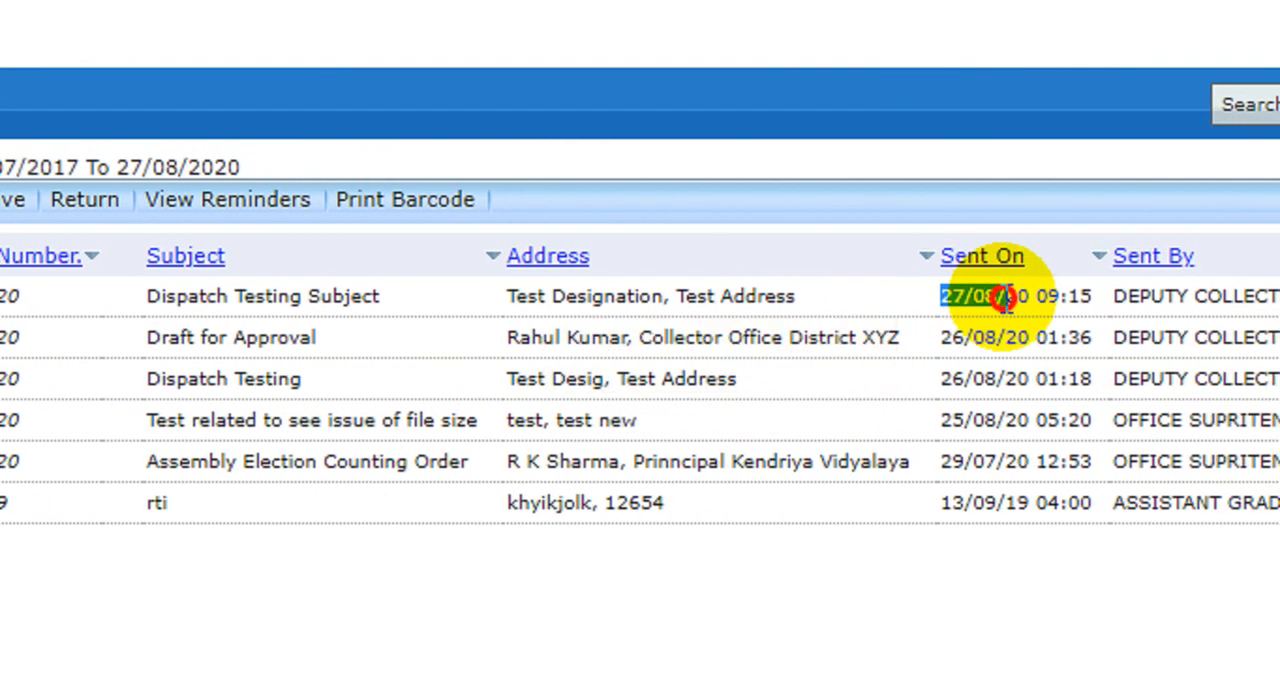
pyautogui.doubleClick(1076, 293)
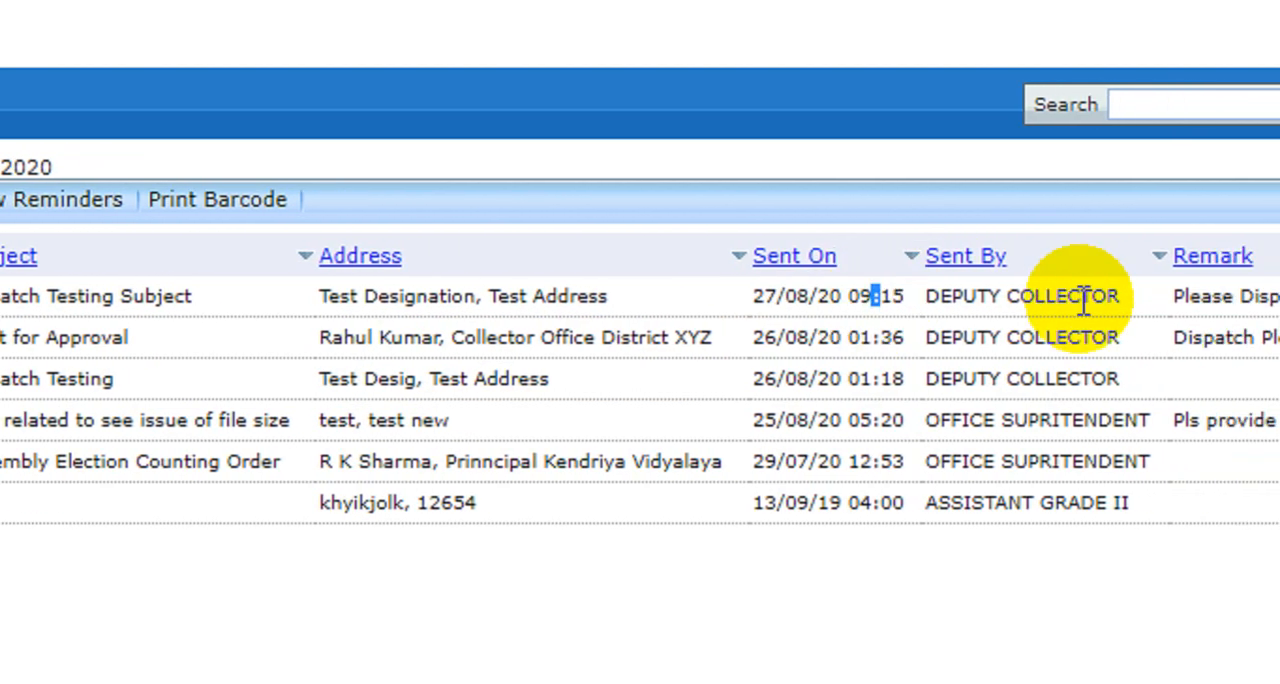
pyautogui.doubleClick(1024, 298)
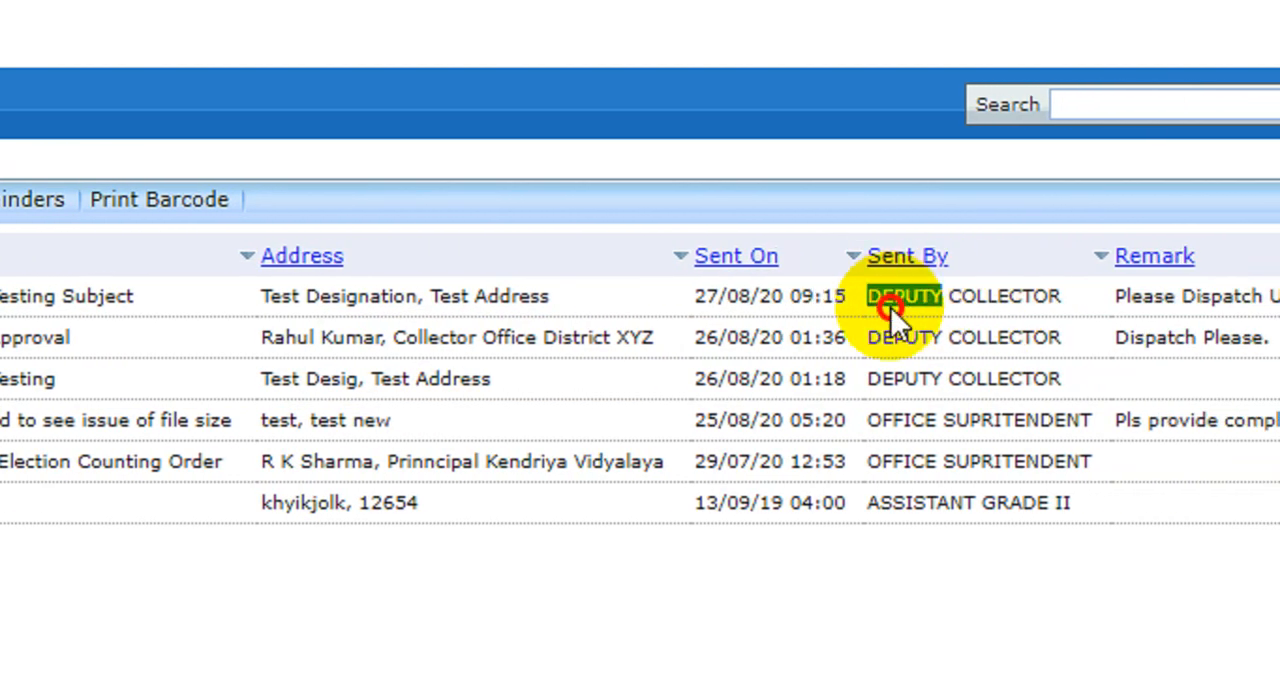
pyautogui.moveTo(890, 307); pyautogui.dragTo(993, 307)
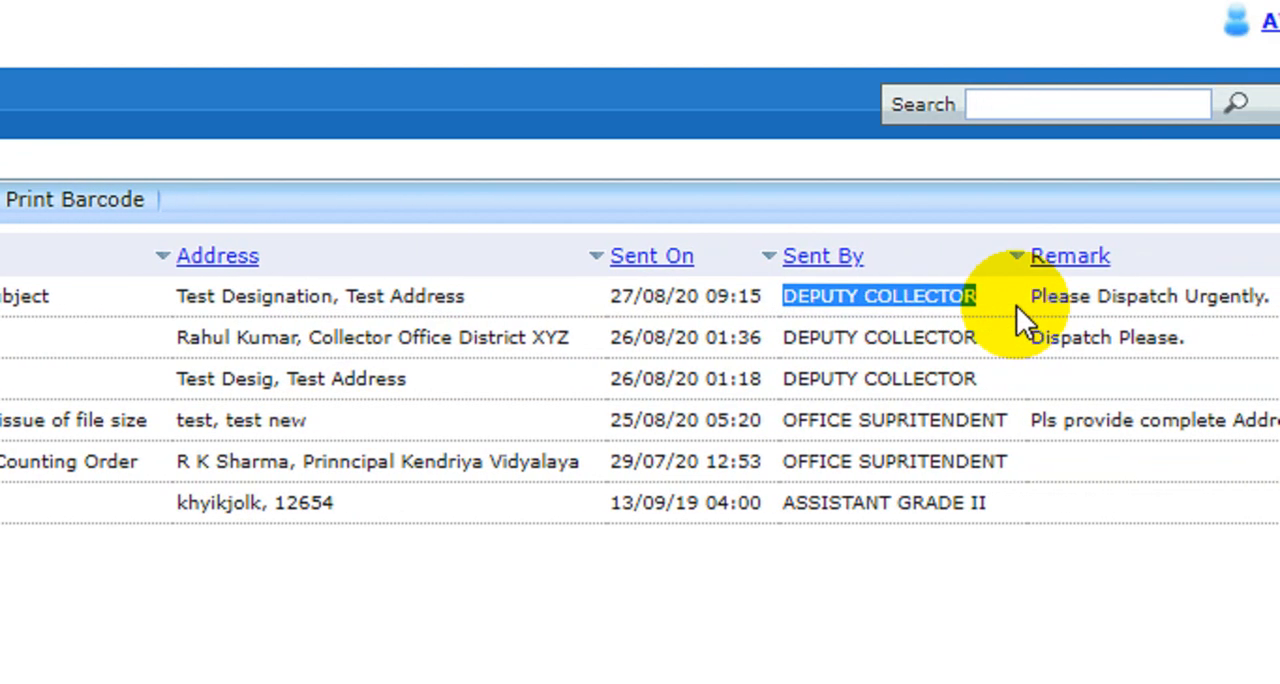
pyautogui.moveTo(1117, 298); pyautogui.dragTo(1215, 300)
pyautogui.moveTo(1033, 298); pyautogui.dragTo(1202, 298)
pyautogui.click(1240, 297)
pyautogui.moveTo(983, 298); pyautogui.dragTo(1057, 307)
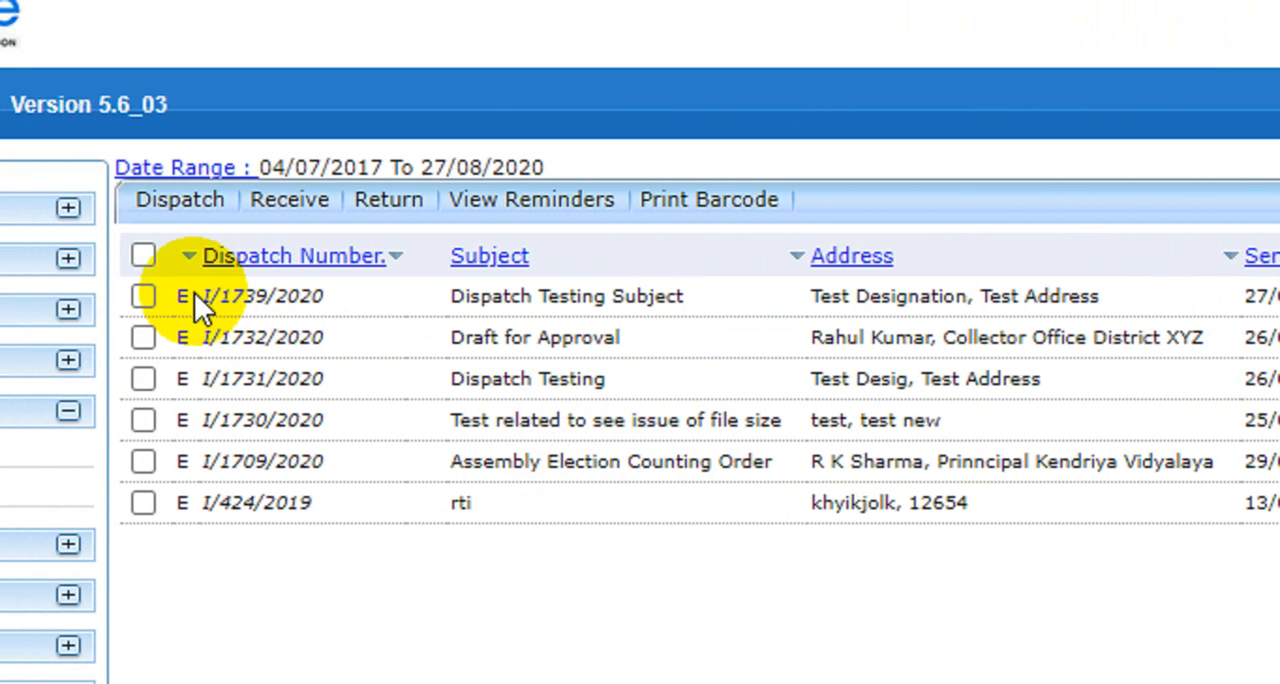
pyautogui.moveTo(200, 297); pyautogui.dragTo(337, 300)
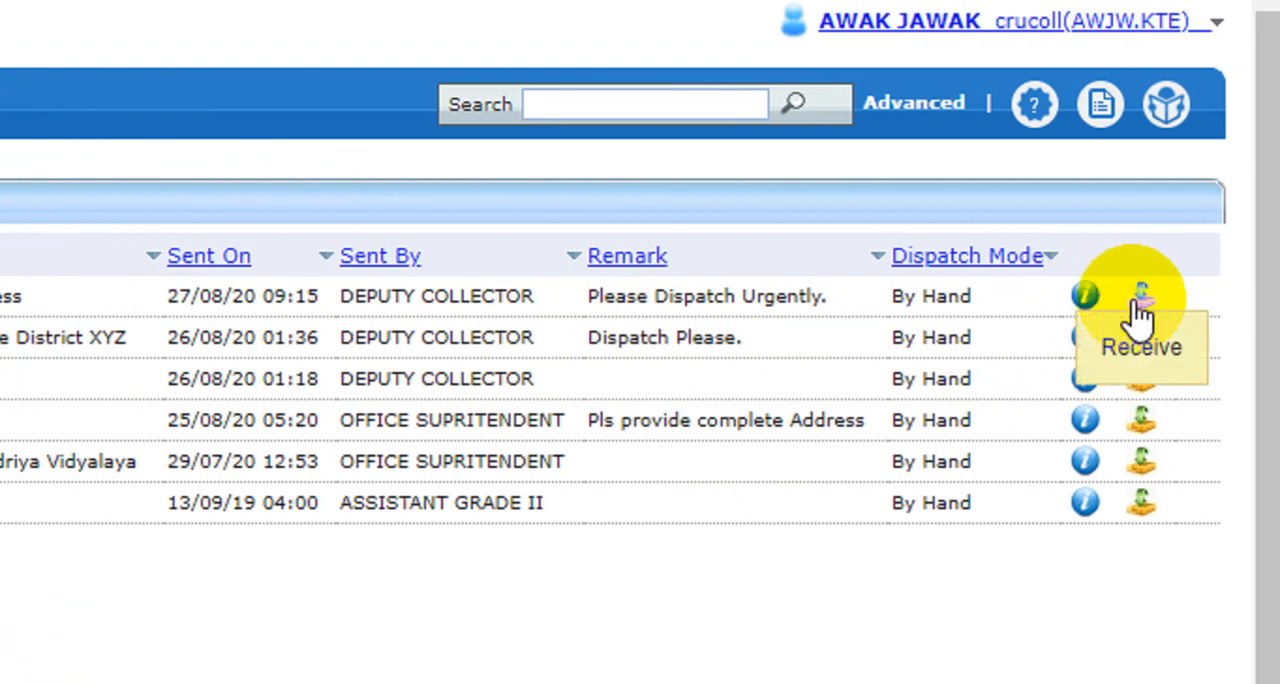
# Review and close the action details of issue I/1739/2020, and open the sender account's list of sent dispatches
pyautogui.click(1086, 298)
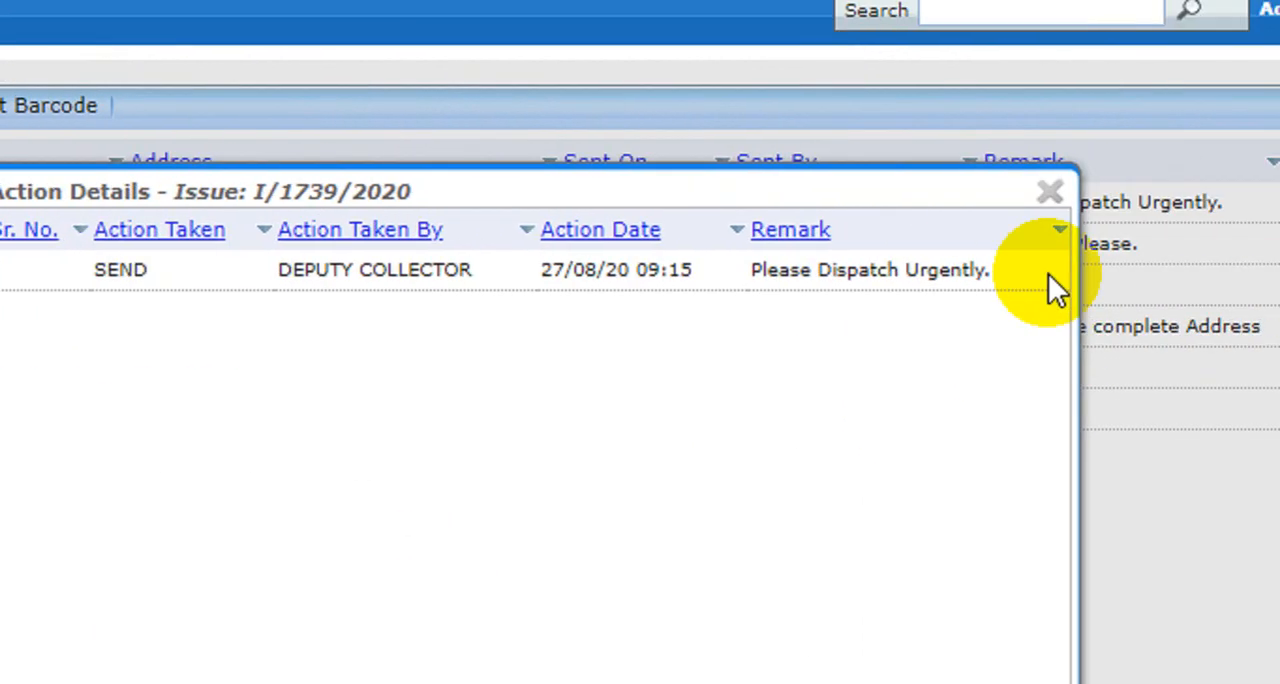
pyautogui.click(1050, 191)
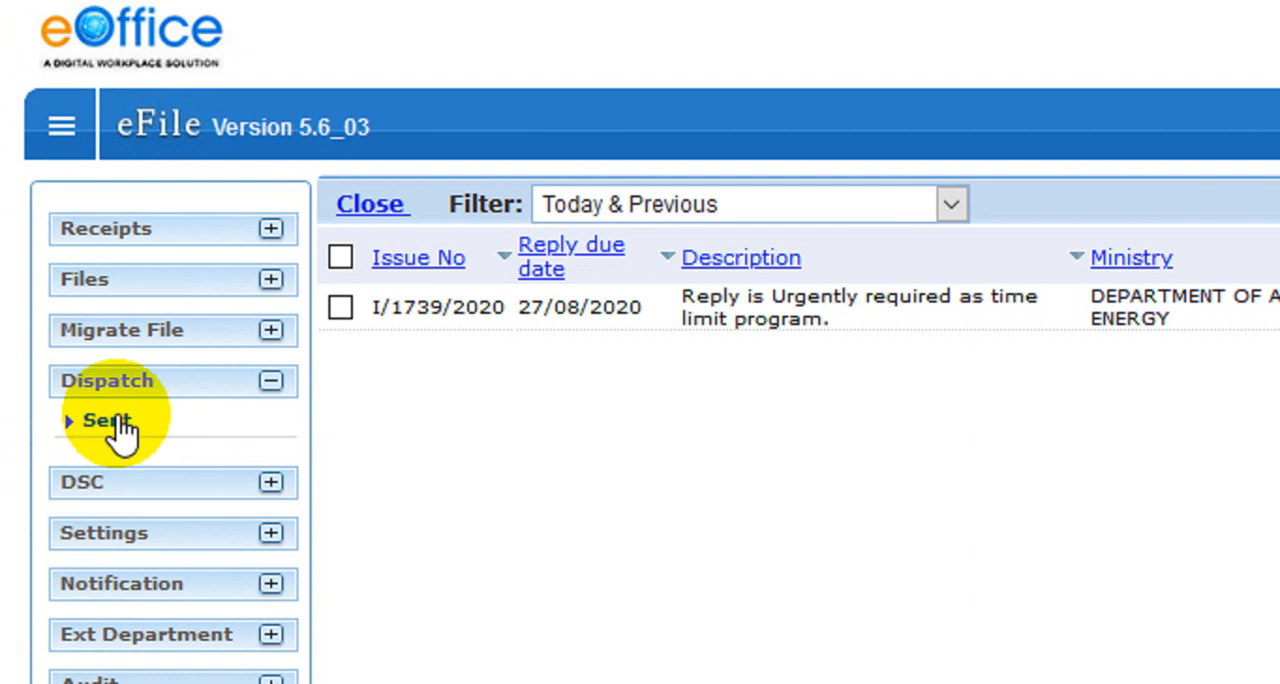
pyautogui.click(122, 428)
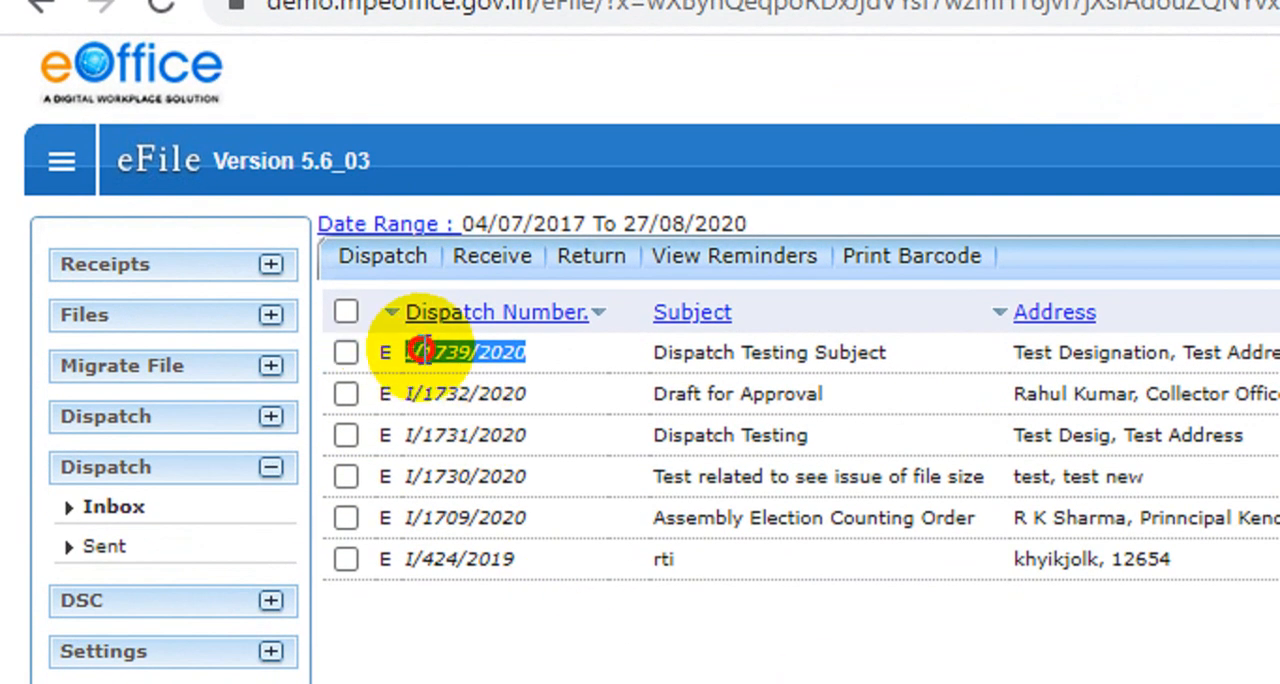
# Receive issue I/1739/2020 in the CRU account's dispatch inbox and confirm it
pyautogui.doubleClick(515, 352)
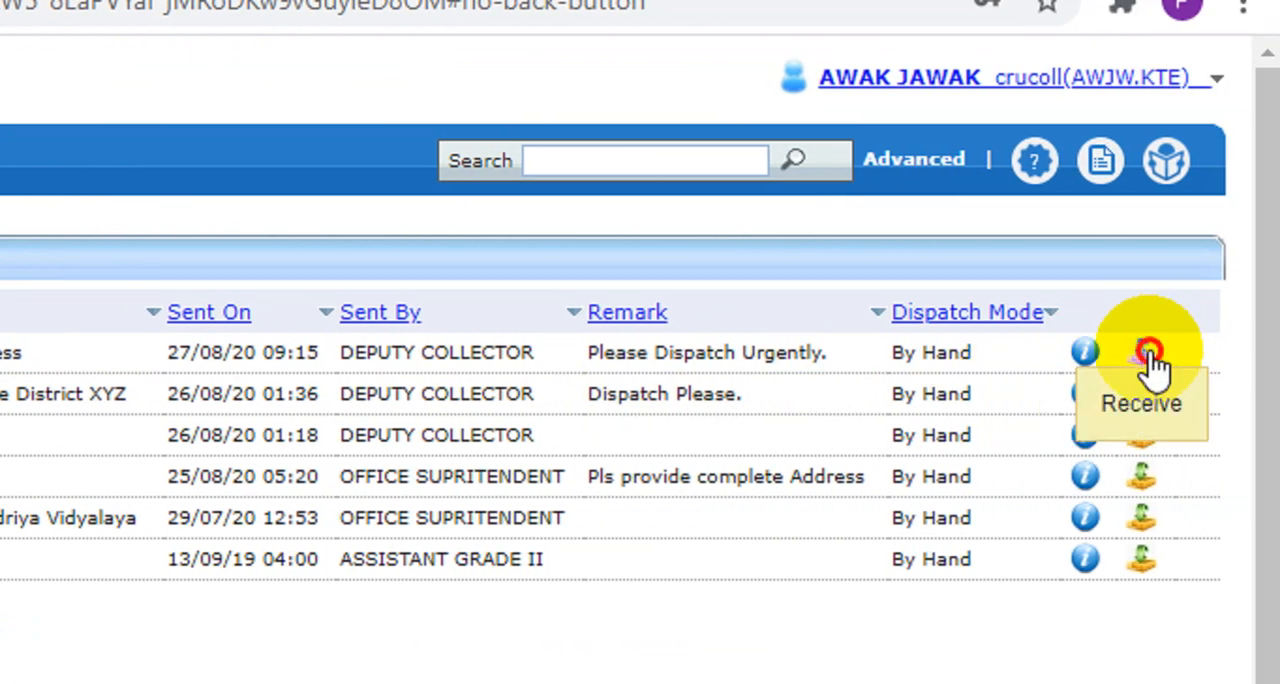
pyautogui.click(1146, 354)
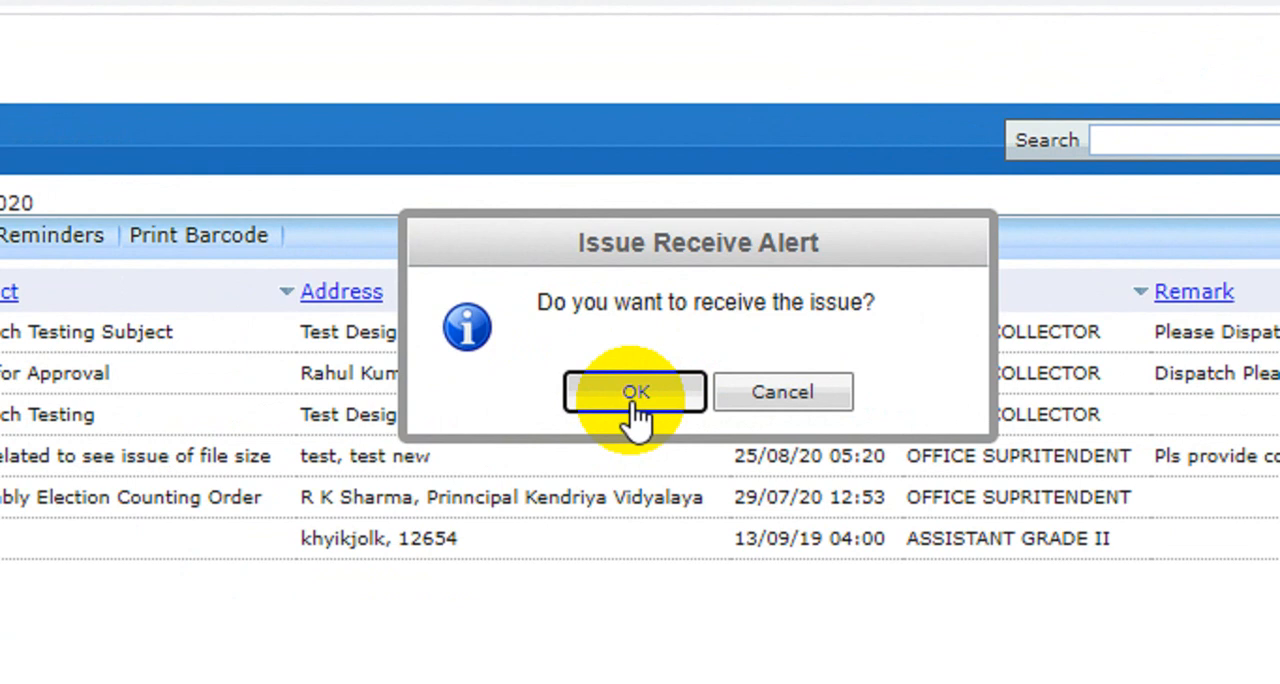
pyautogui.click(635, 392)
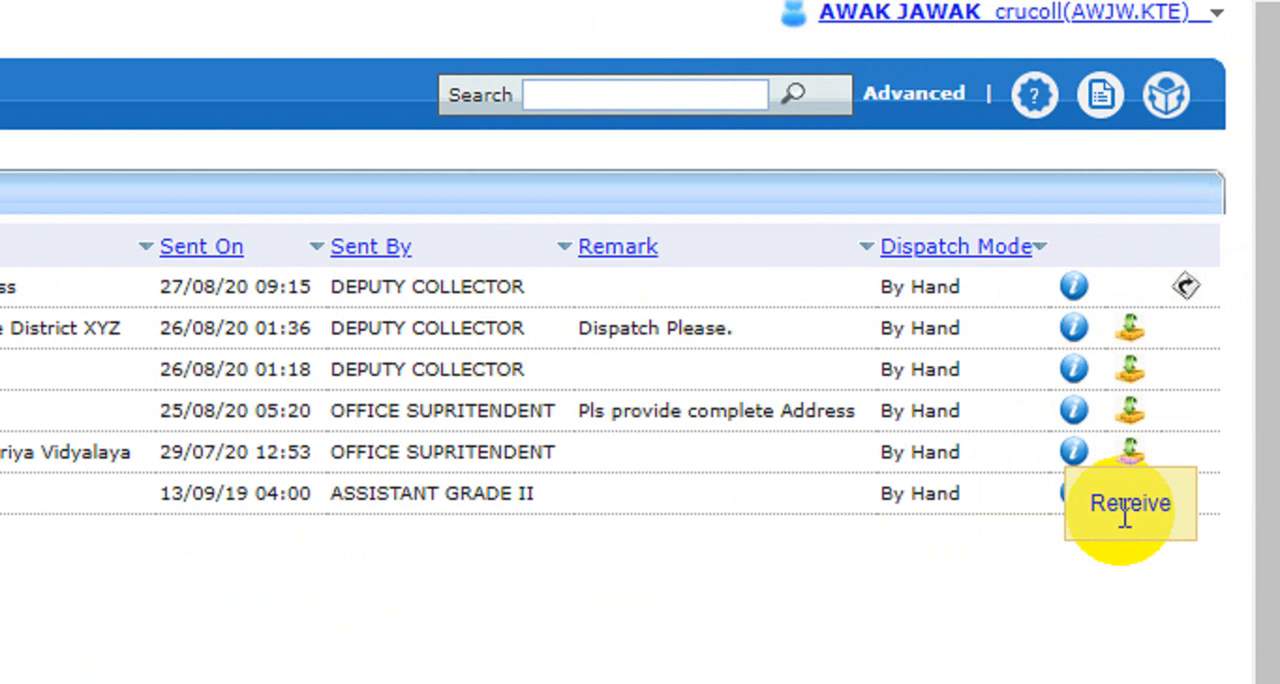
# Return issue I/1739/2020 to the sender with the remark "Please Provide Complete Address"
pyautogui.click(1189, 287)
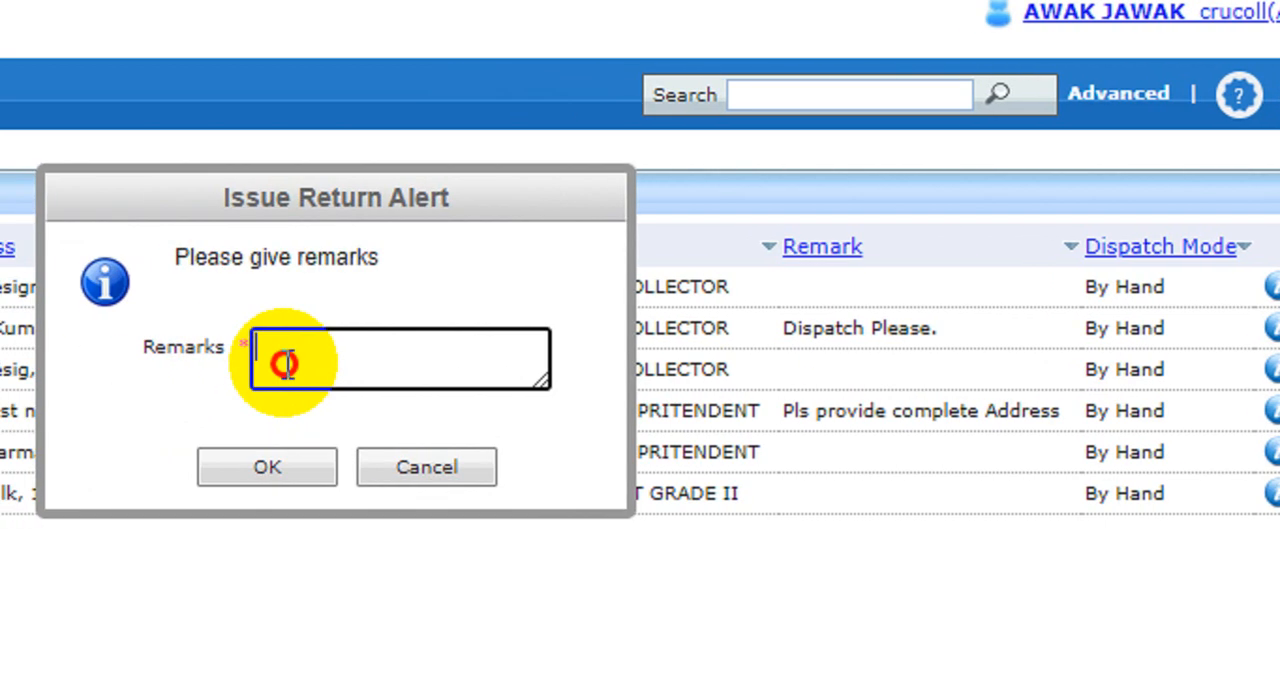
pyautogui.click(80, 362)
pyautogui.write('Please Provide Complete Address')
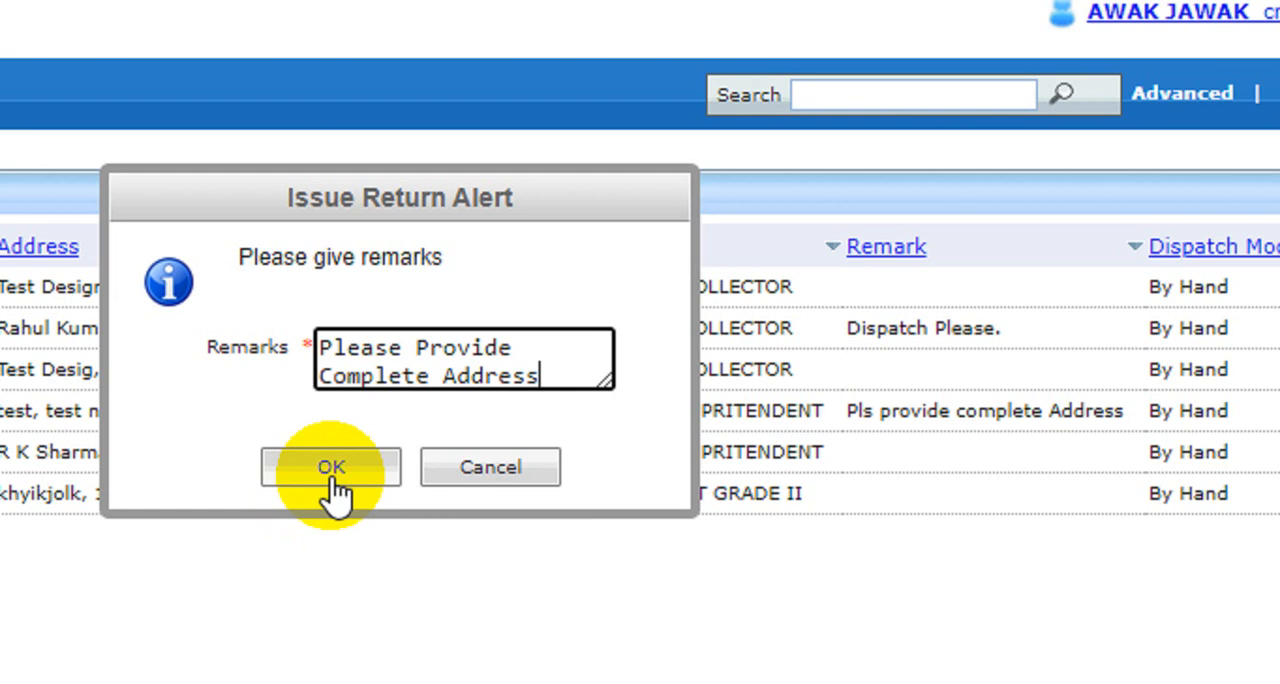
pyautogui.click(333, 468)
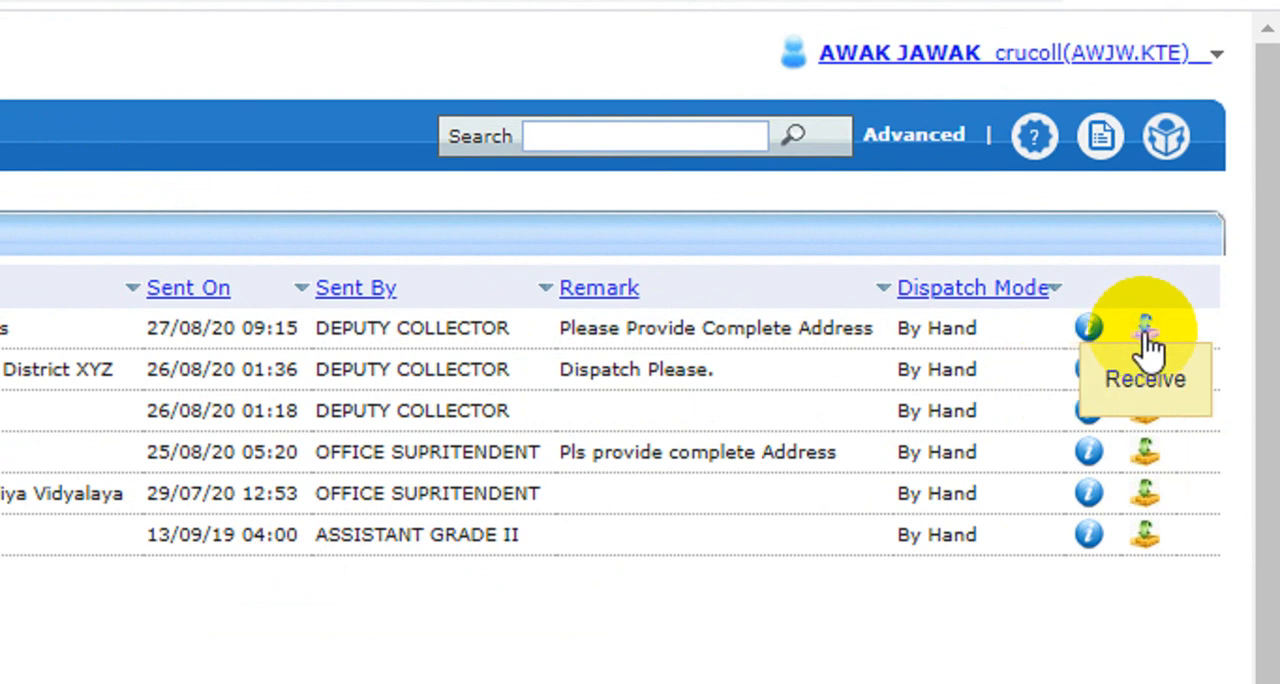
# Receive the returned issue I/1739/2020 again and confirm it
pyautogui.click(1147, 340)
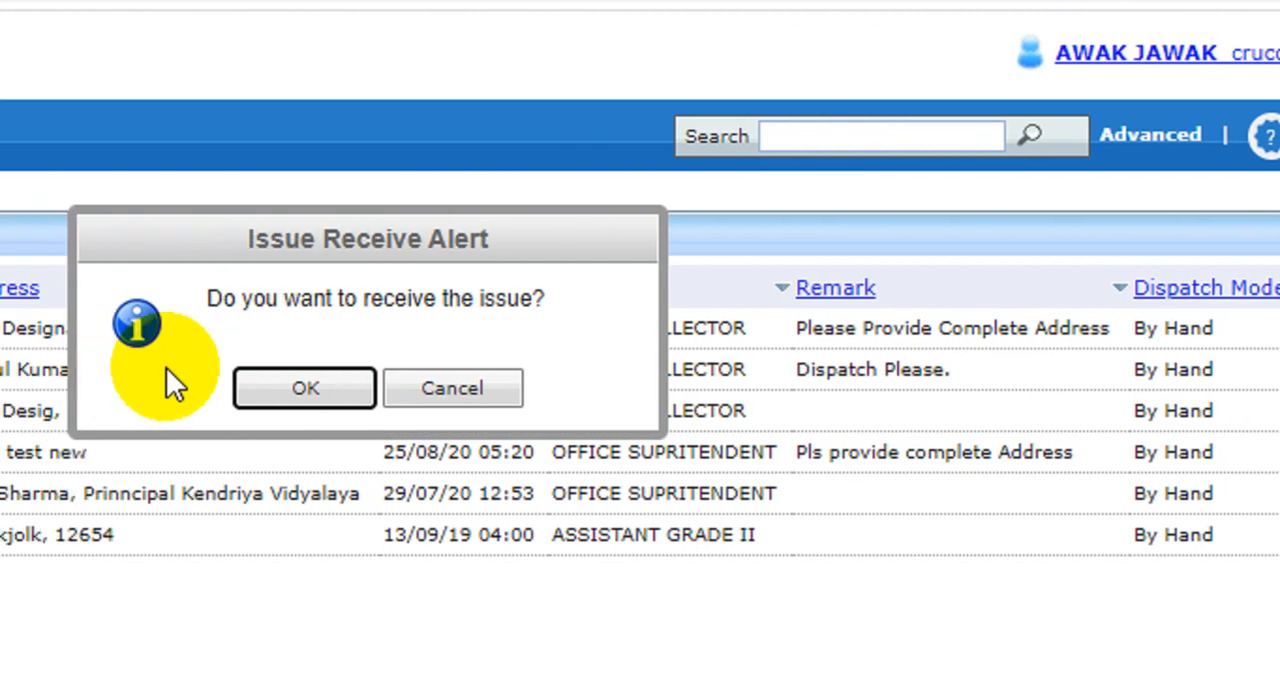
pyautogui.click(344, 388)
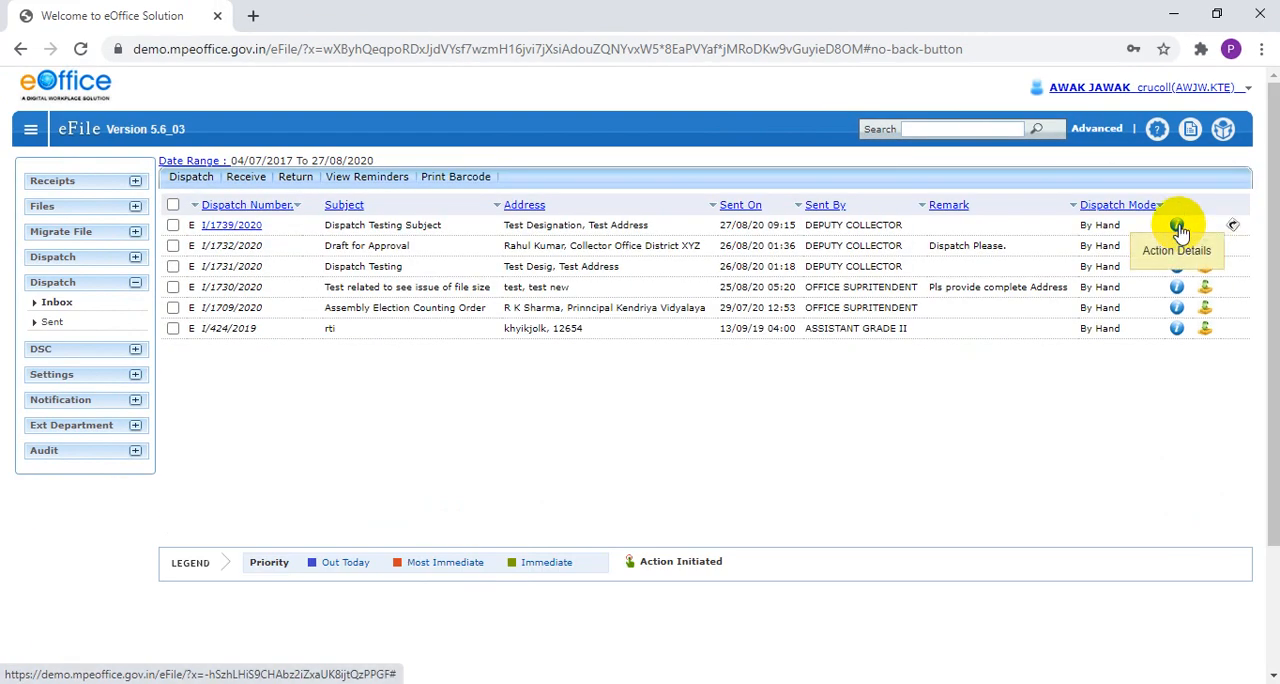
# Review the send, receive and return entries in the action details of issue I/1739/2020, and close them
pyautogui.click(1179, 226)
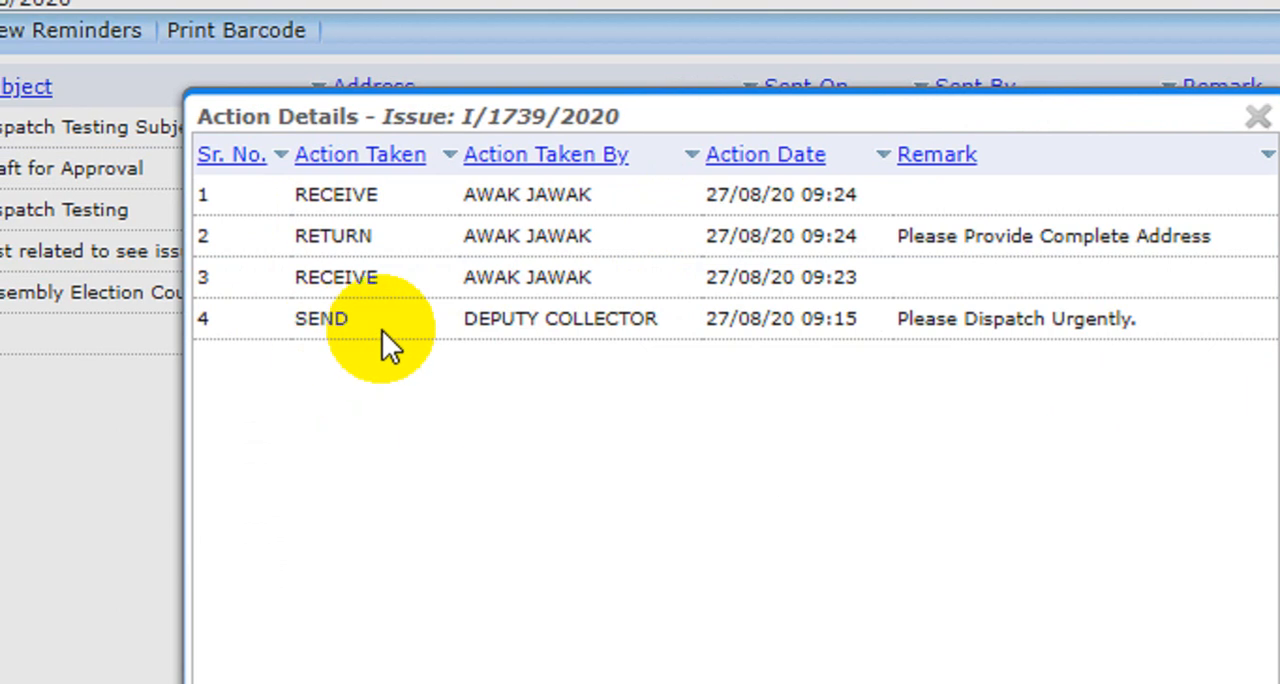
pyautogui.moveTo(382, 330); pyautogui.dragTo(654, 330)
pyautogui.moveTo(959, 329); pyautogui.dragTo(1032, 329)
pyautogui.moveTo(469, 278); pyautogui.dragTo(641, 276)
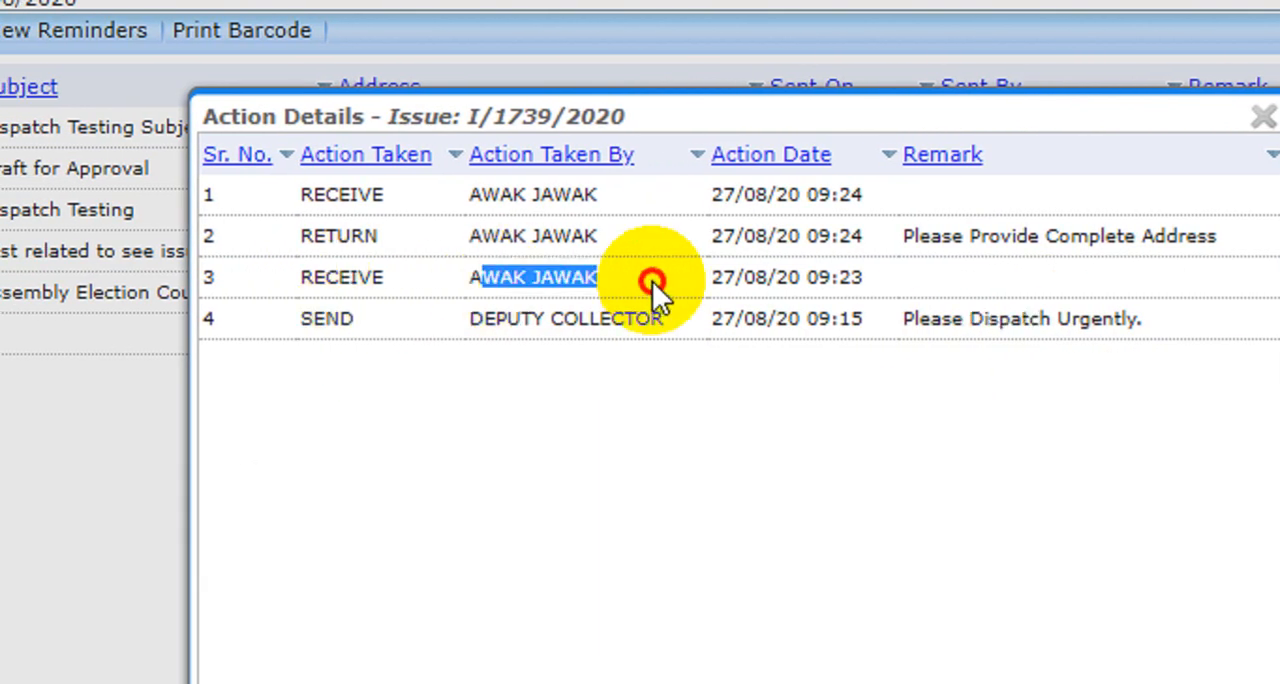
pyautogui.click(323, 277)
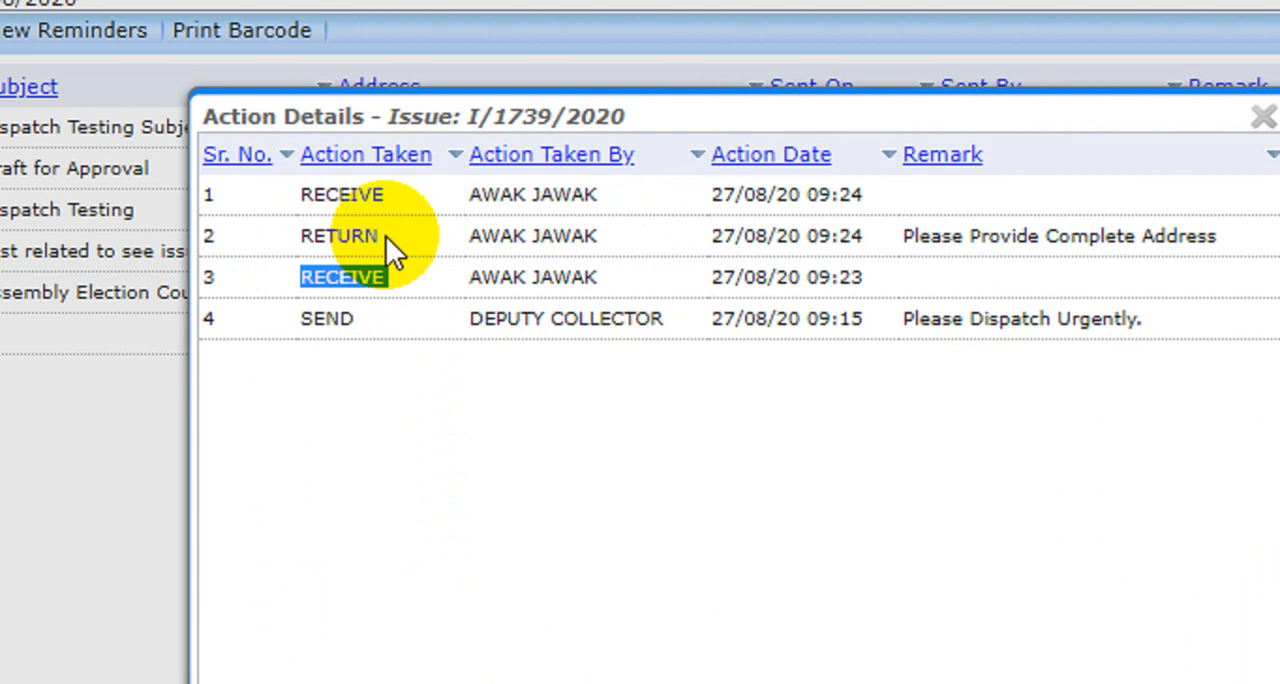
pyautogui.moveTo(300, 236); pyautogui.dragTo(671, 249)
pyautogui.click(671, 249)
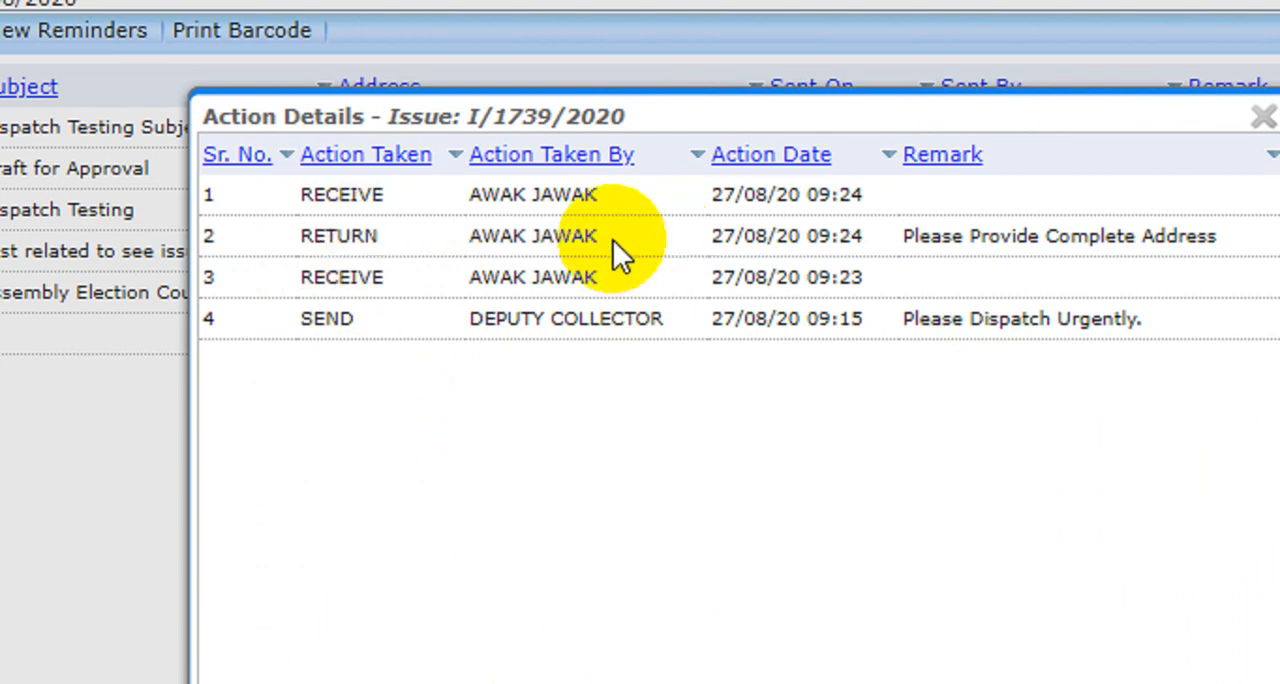
pyautogui.doubleClick(329, 222)
pyautogui.doubleClick(327, 197)
pyautogui.moveTo(327, 197); pyautogui.dragTo(605, 198)
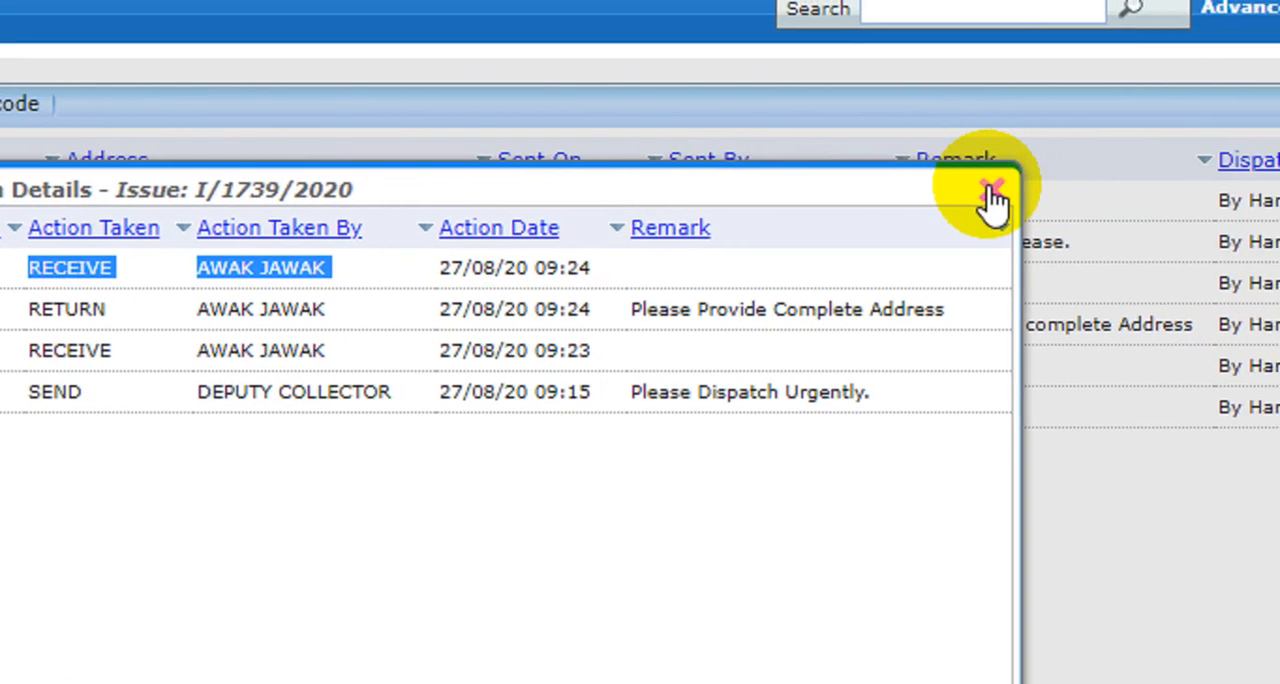
pyautogui.click(992, 196)
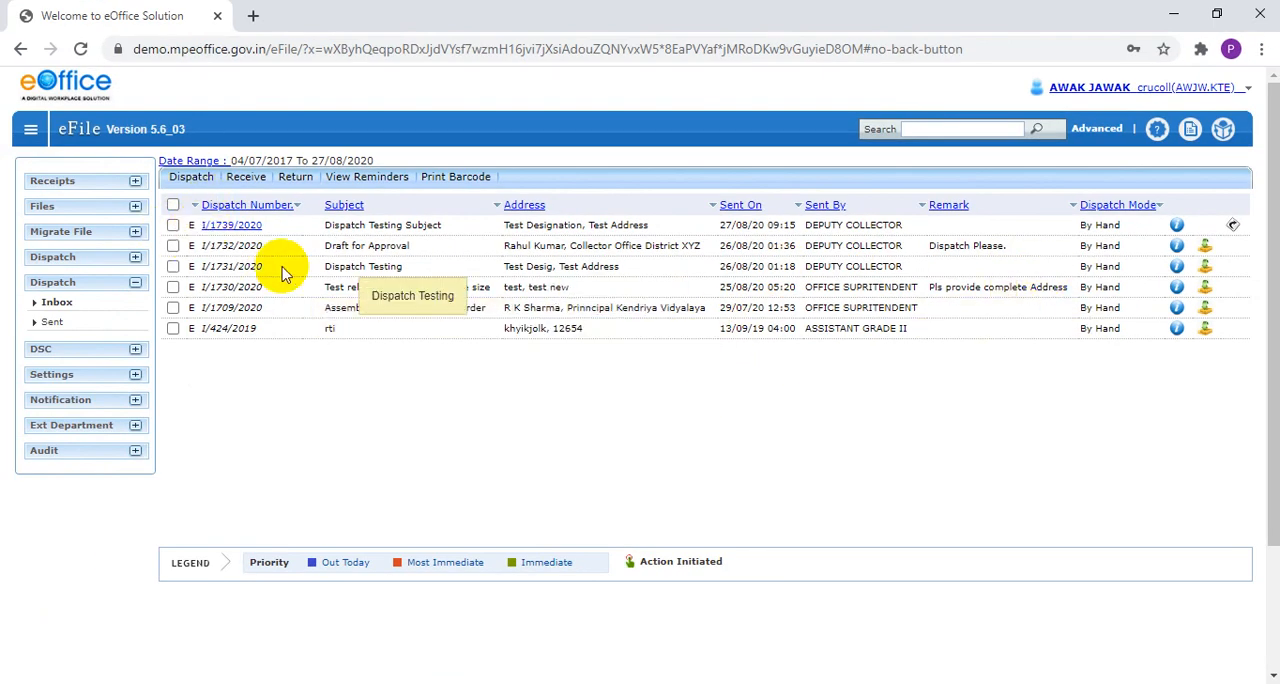
# Select issue I/1739/2020 in the inbox and open its dispatch form
pyautogui.click(173, 226)
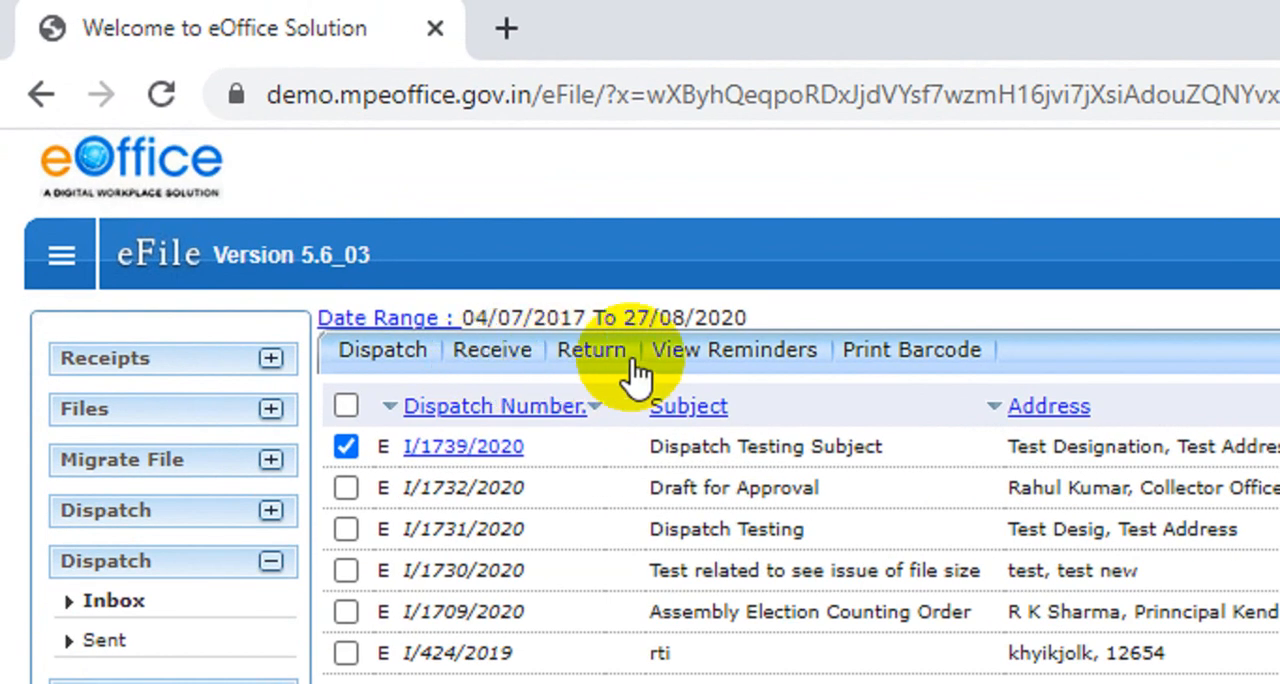
pyautogui.click(405, 355)
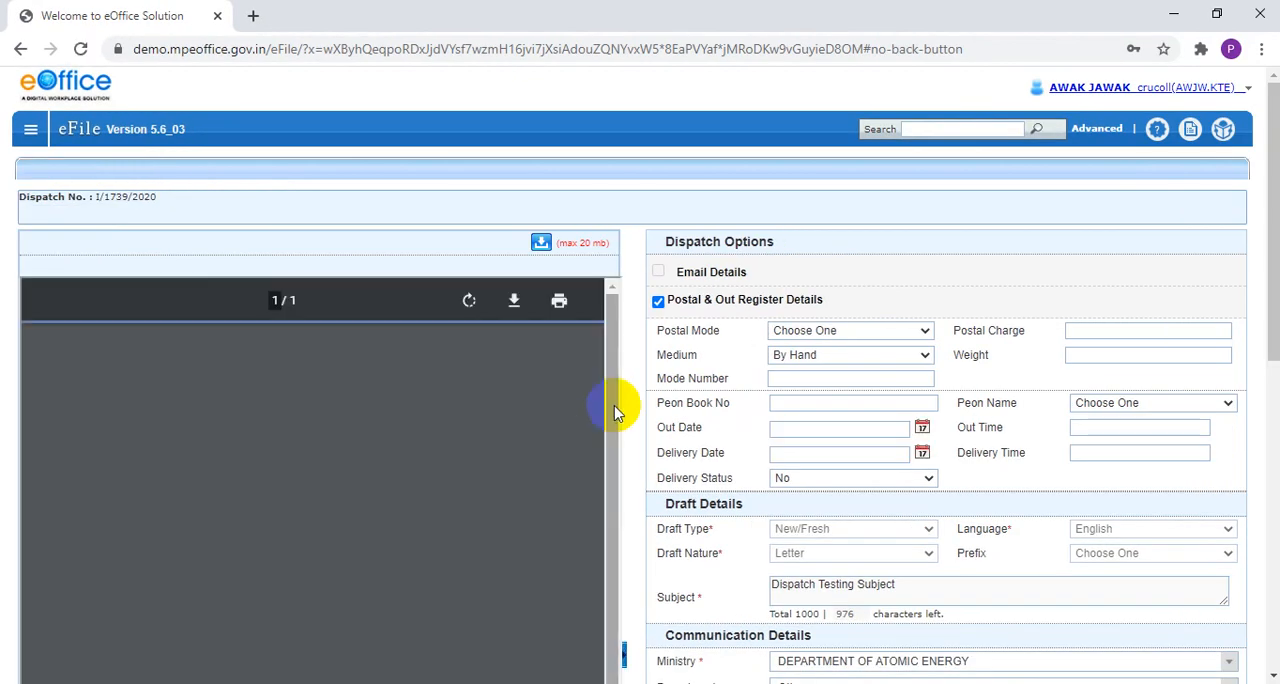
pyautogui.scroll(-1, 820, 343)
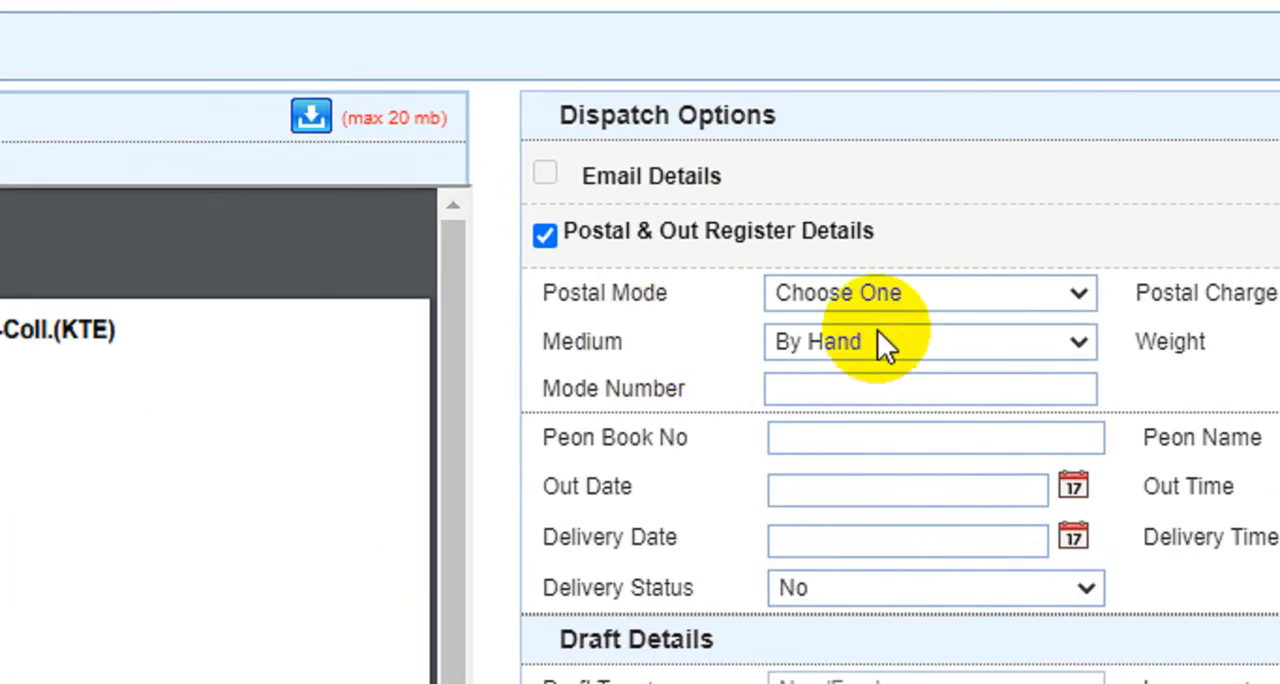
# Examine the available Postal Mode and Peon Name options in the Postal & Out Register Details without choosing any
pyautogui.click(919, 285)
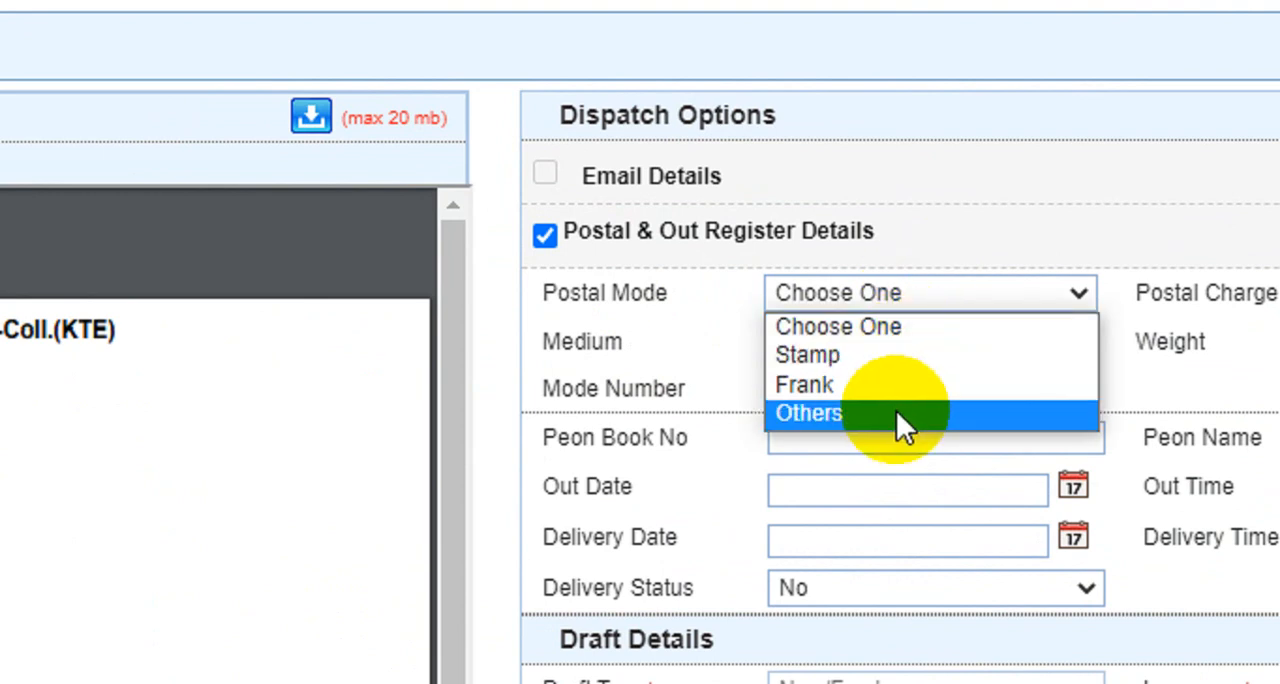
pyautogui.click(699, 362)
pyautogui.click(829, 300)
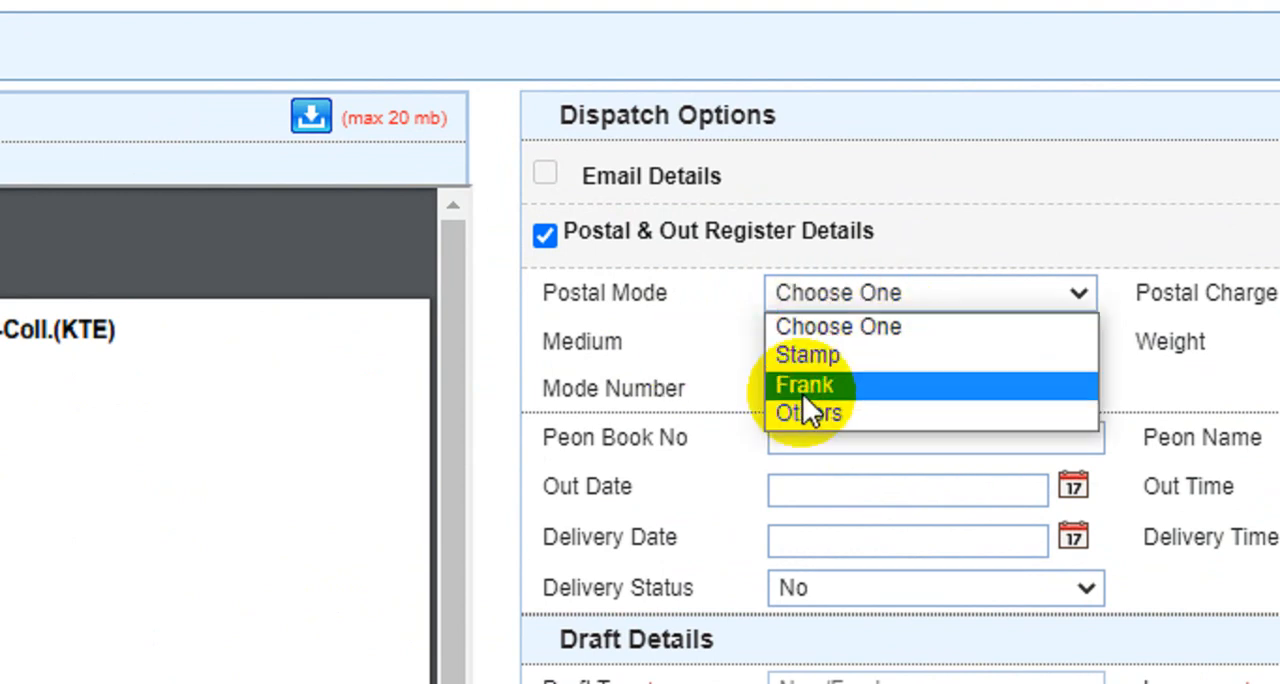
pyautogui.click(654, 343)
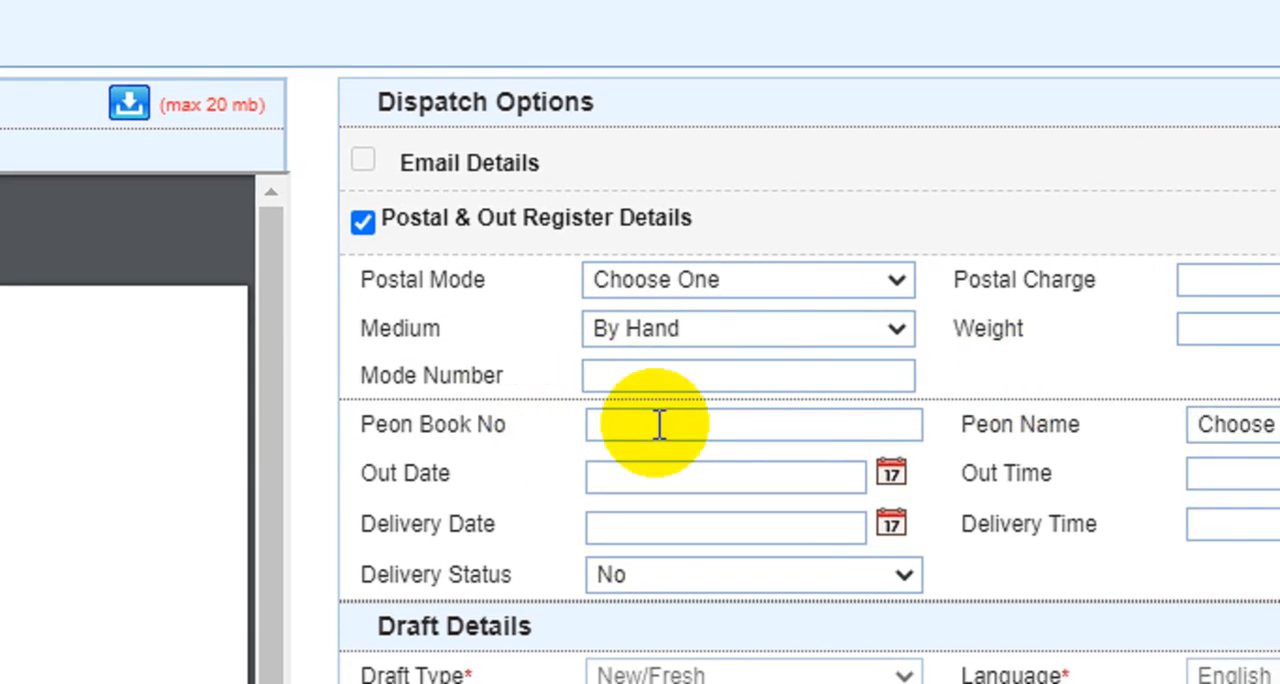
pyautogui.click(1219, 428)
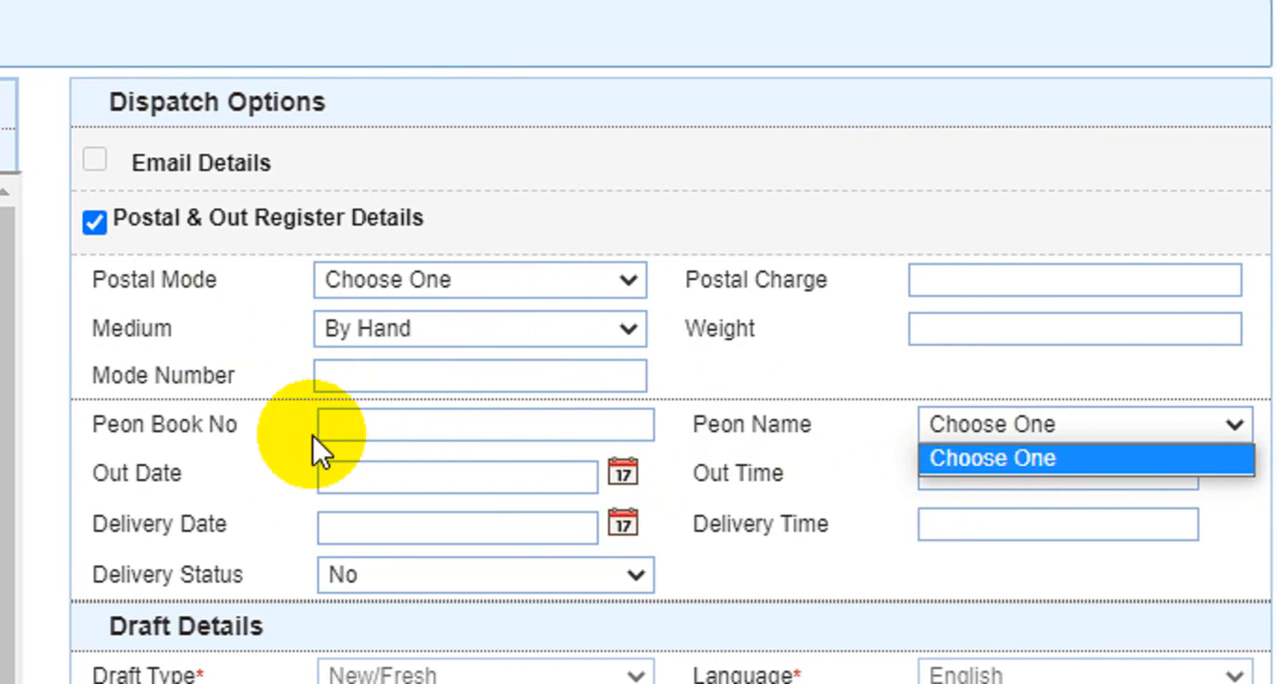
pyautogui.click(315, 437)
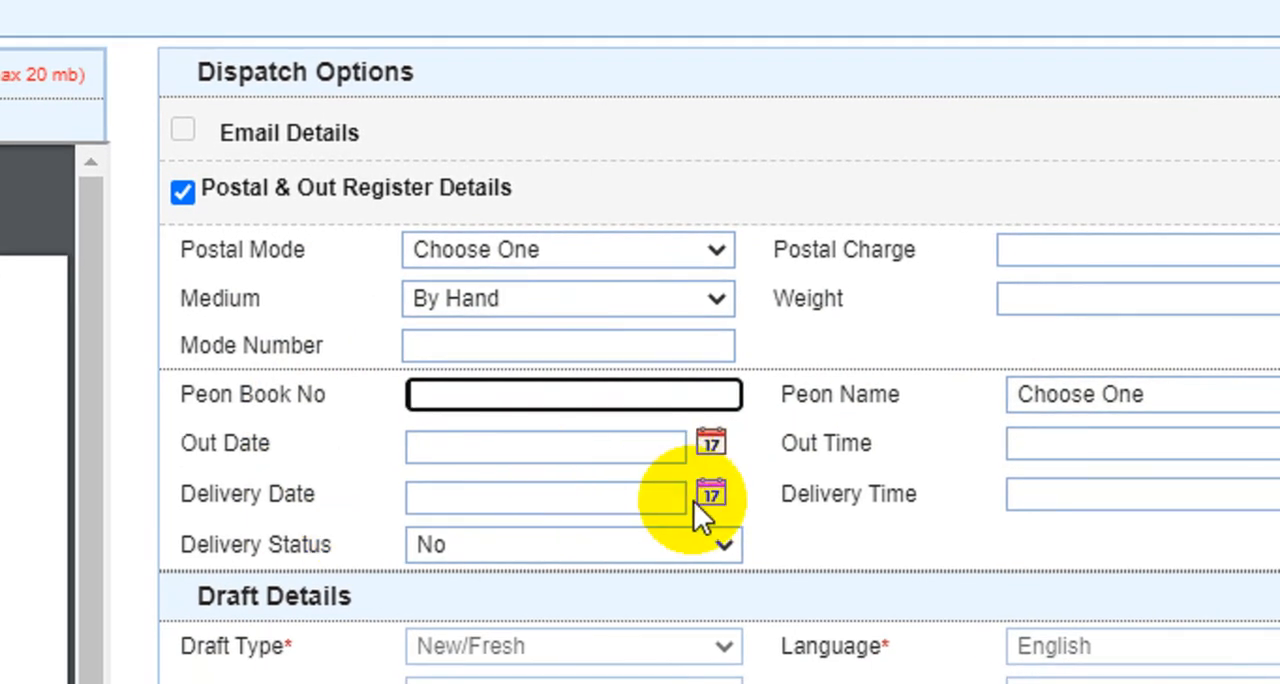
# Look over the form's draft details, communication details and attachments, and return to the dispatch options
pyautogui.scroll(-2, 697, 500)
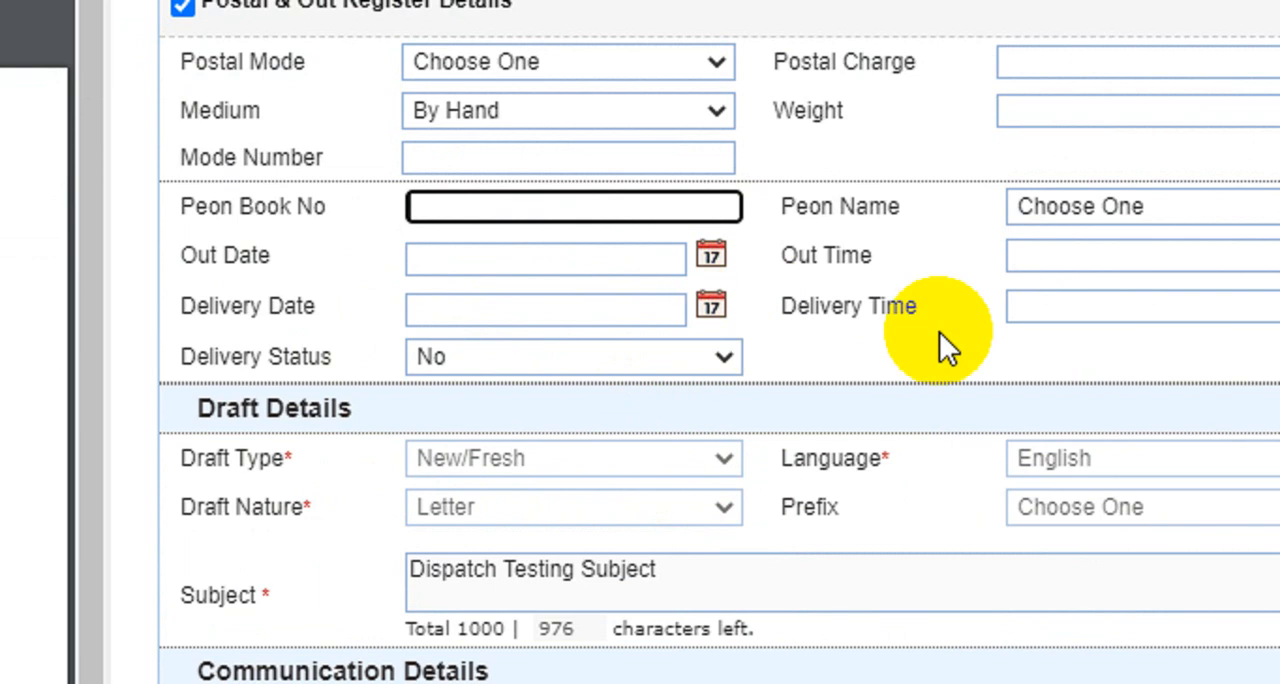
pyautogui.scroll(-4, 620, 470)
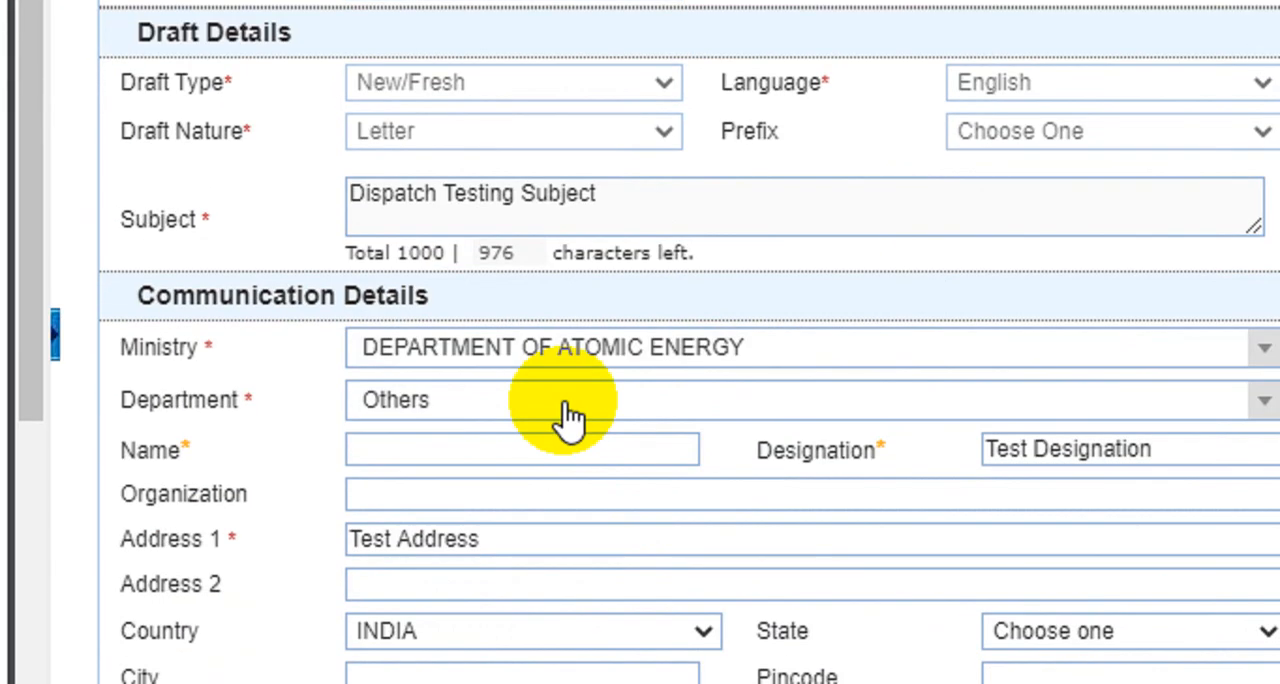
pyautogui.scroll(5, 565, 405)
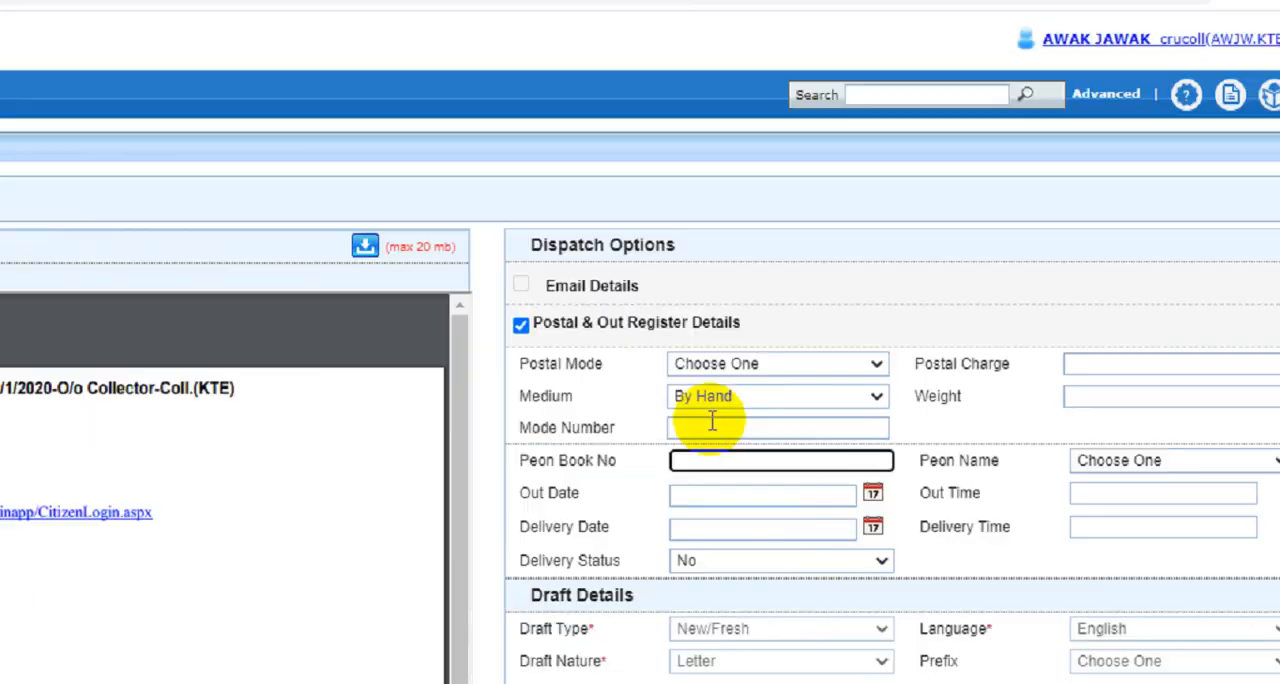
pyautogui.scroll(-4, 712, 421)
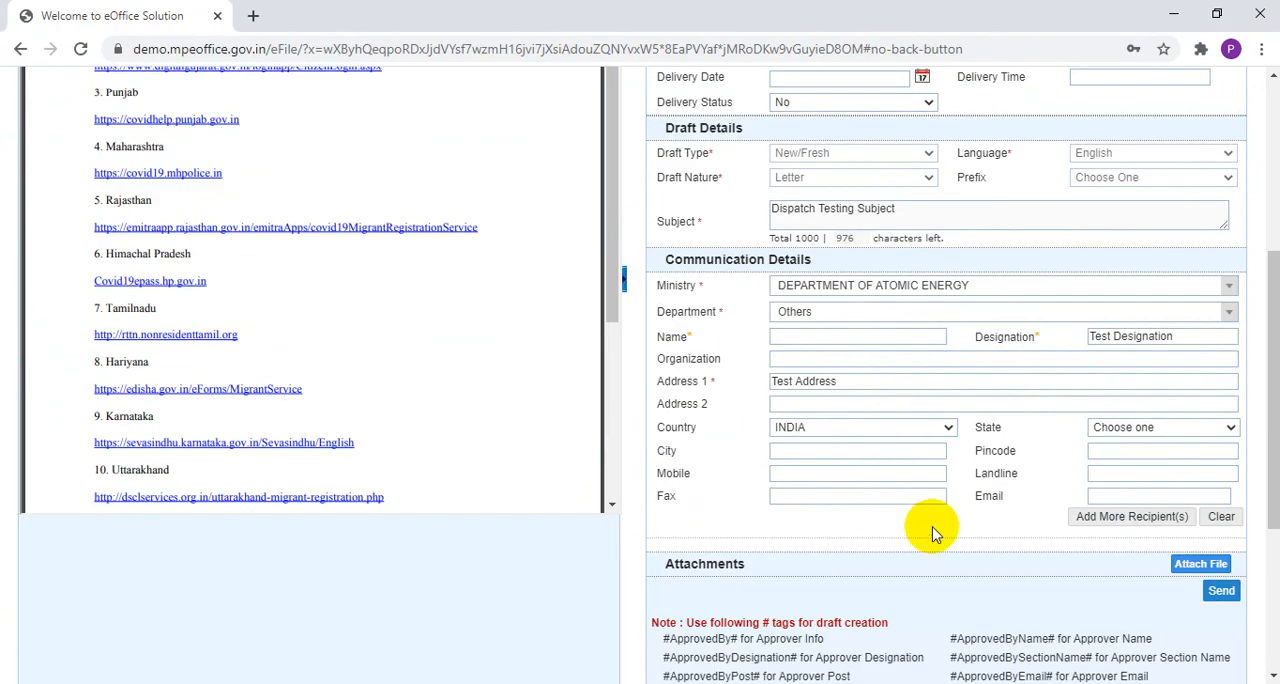
pyautogui.scroll(2, 931, 532)
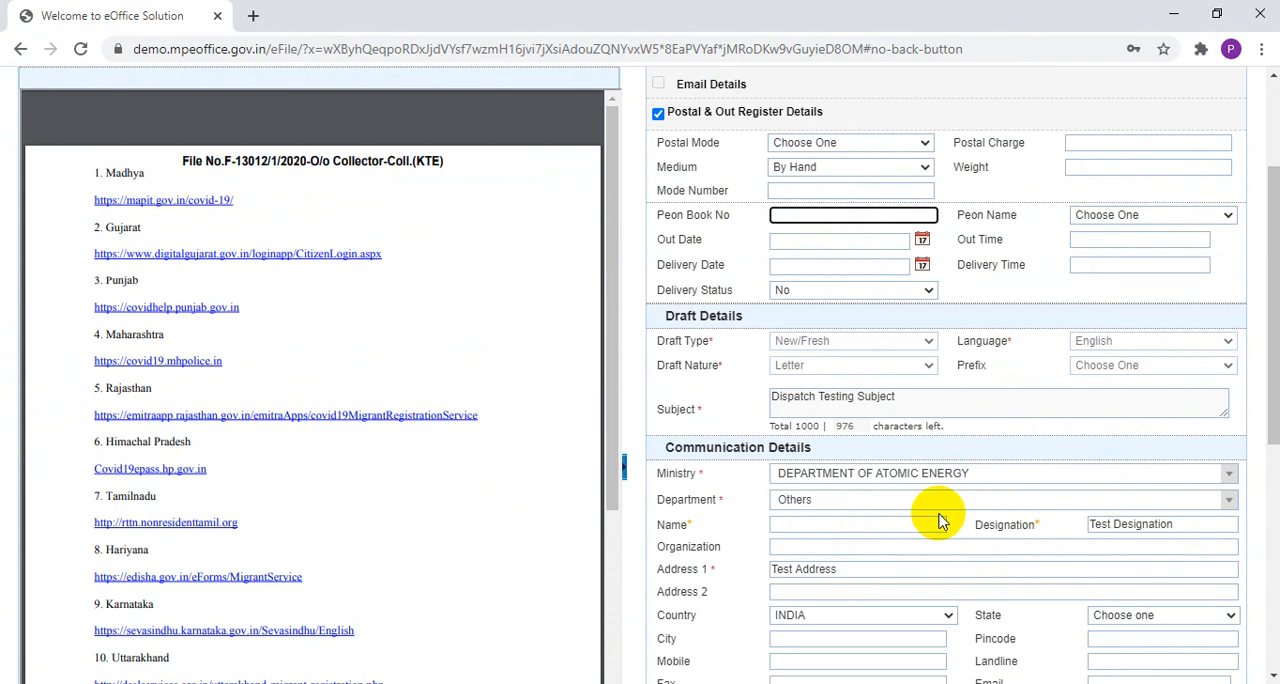
pyautogui.scroll(-5, 890, 285)
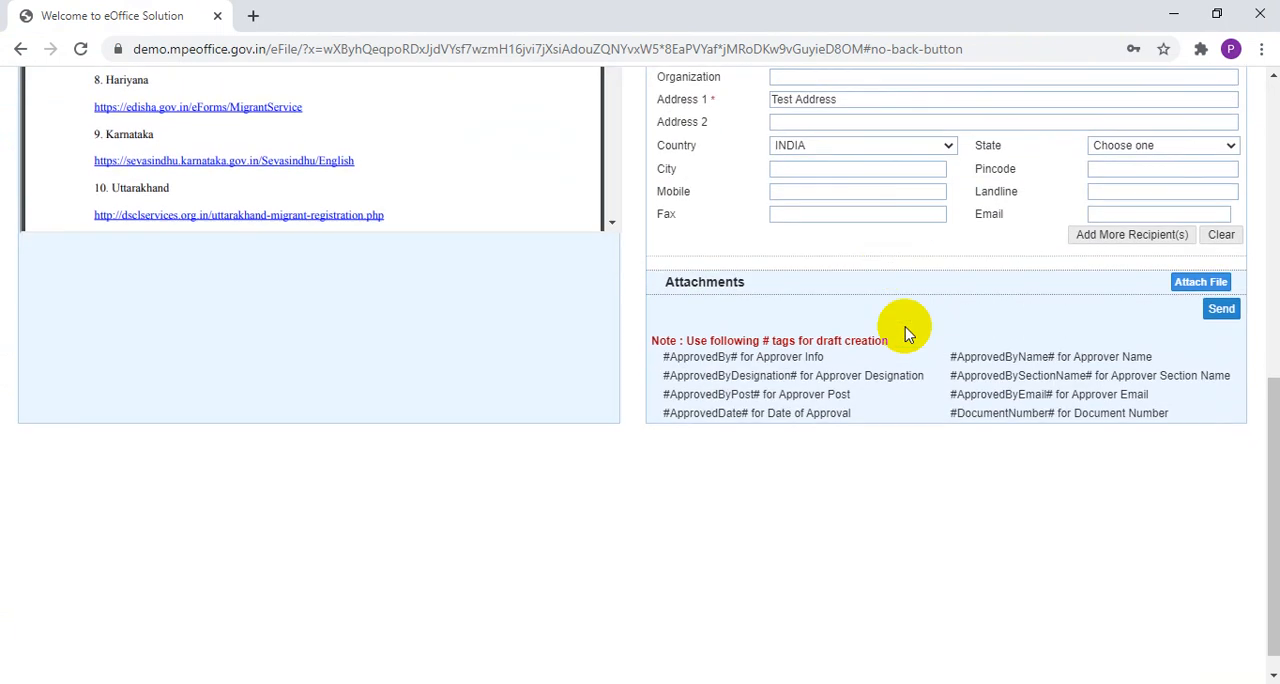
pyautogui.scroll(5, 925, 383)
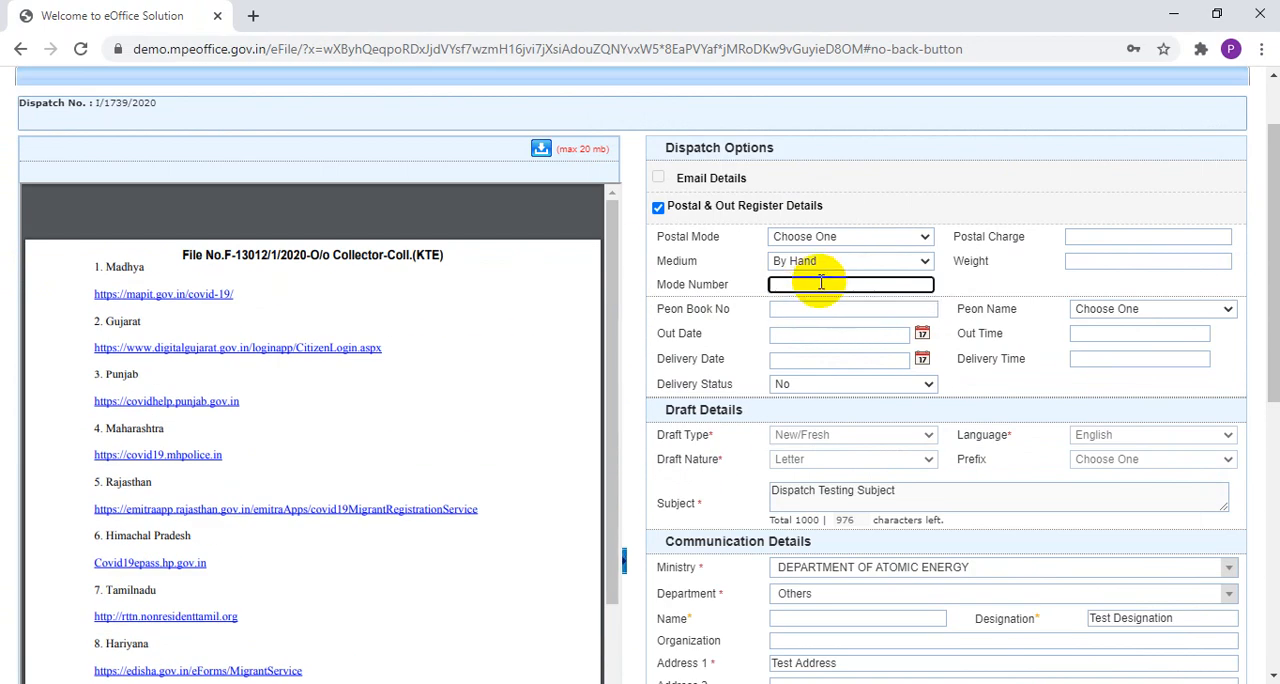
# Enter mode number s1234, peon book number 45 and out date 27/08/2020 in the Postal & Out Register Details
pyautogui.write('234')
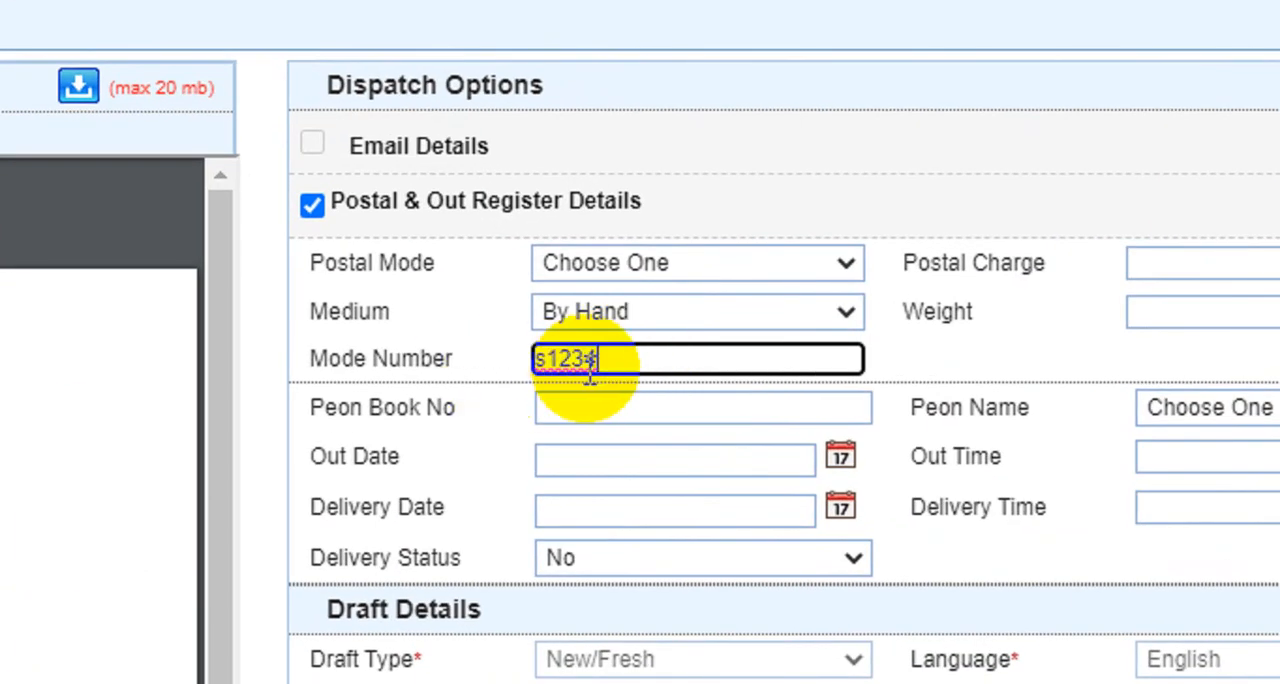
pyautogui.click(1140, 263)
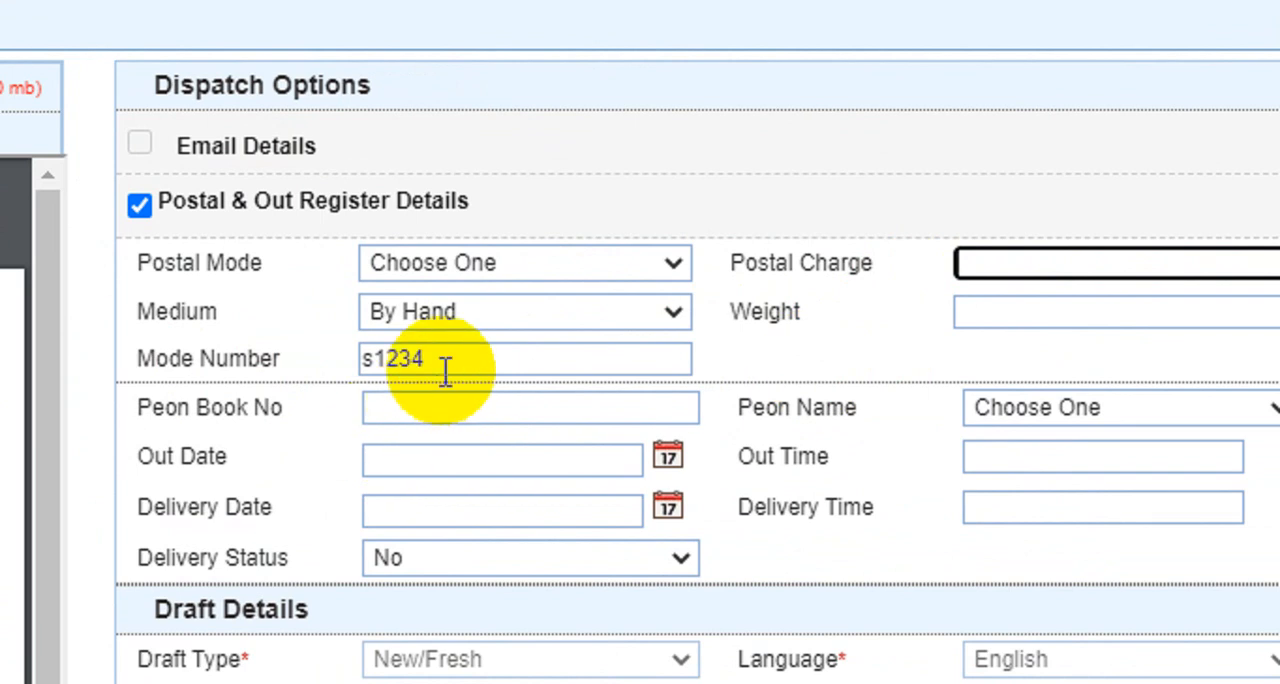
pyautogui.click(432, 407)
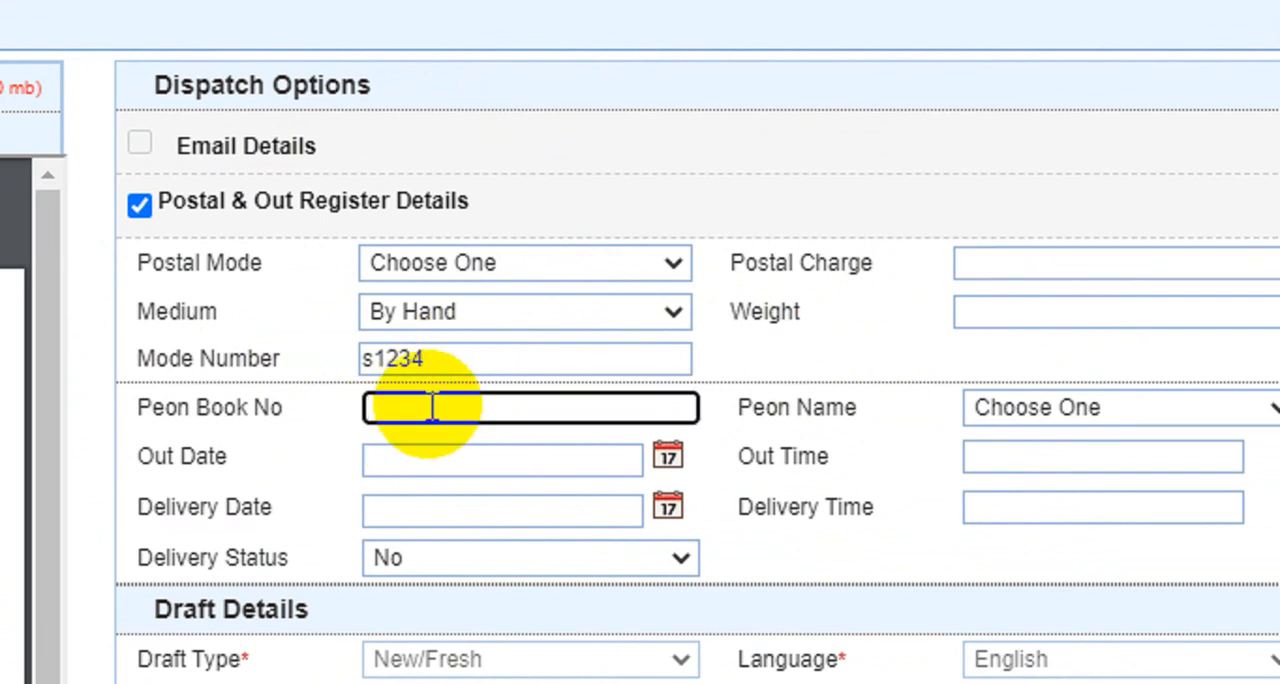
pyautogui.write('45')
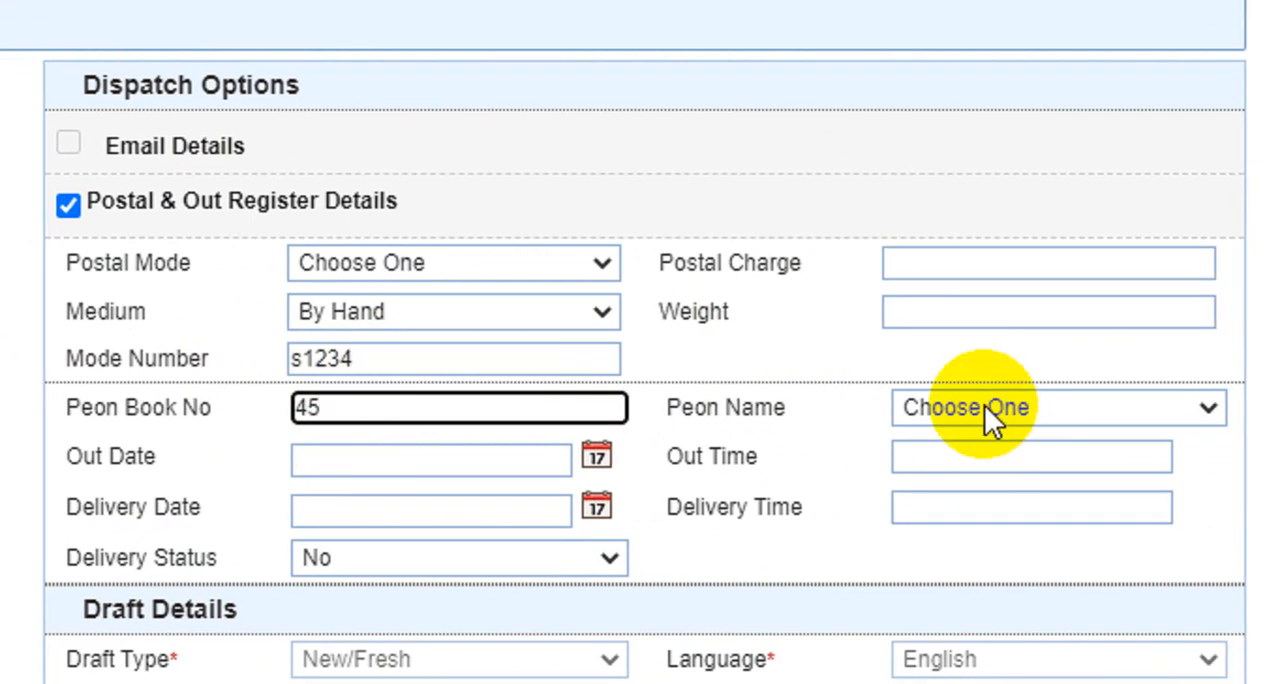
pyautogui.click(984, 407)
pyautogui.click(949, 407)
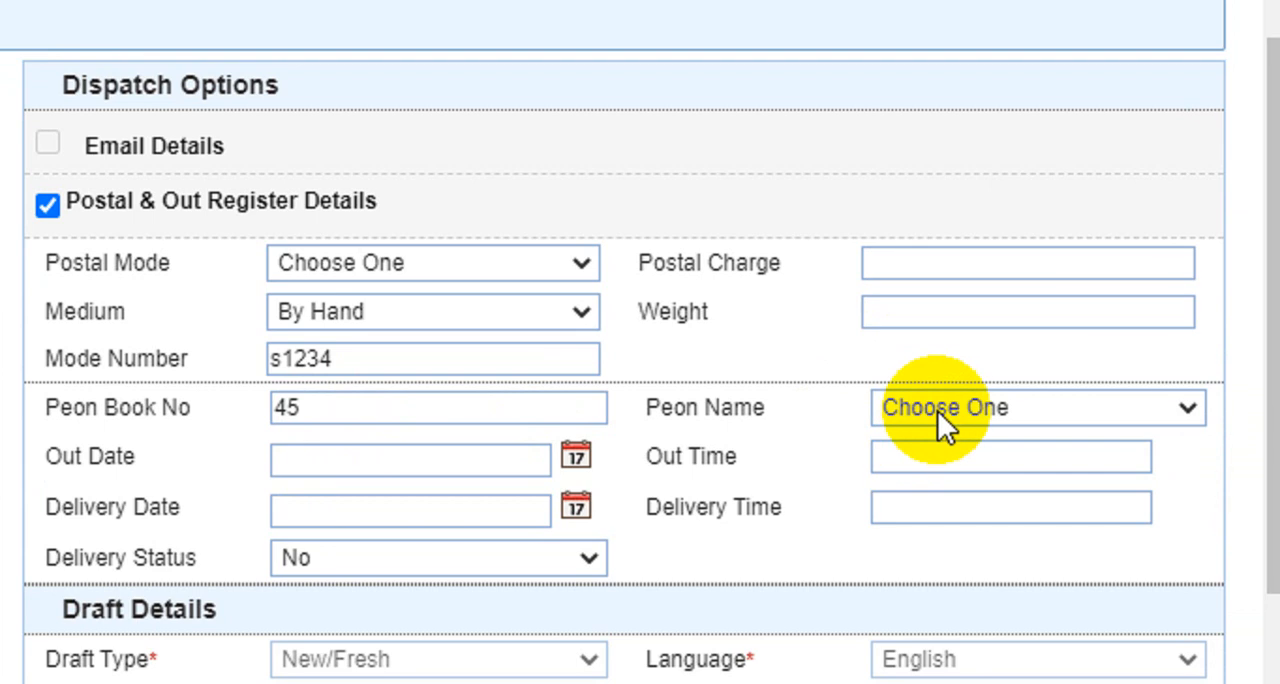
pyautogui.click(575, 455)
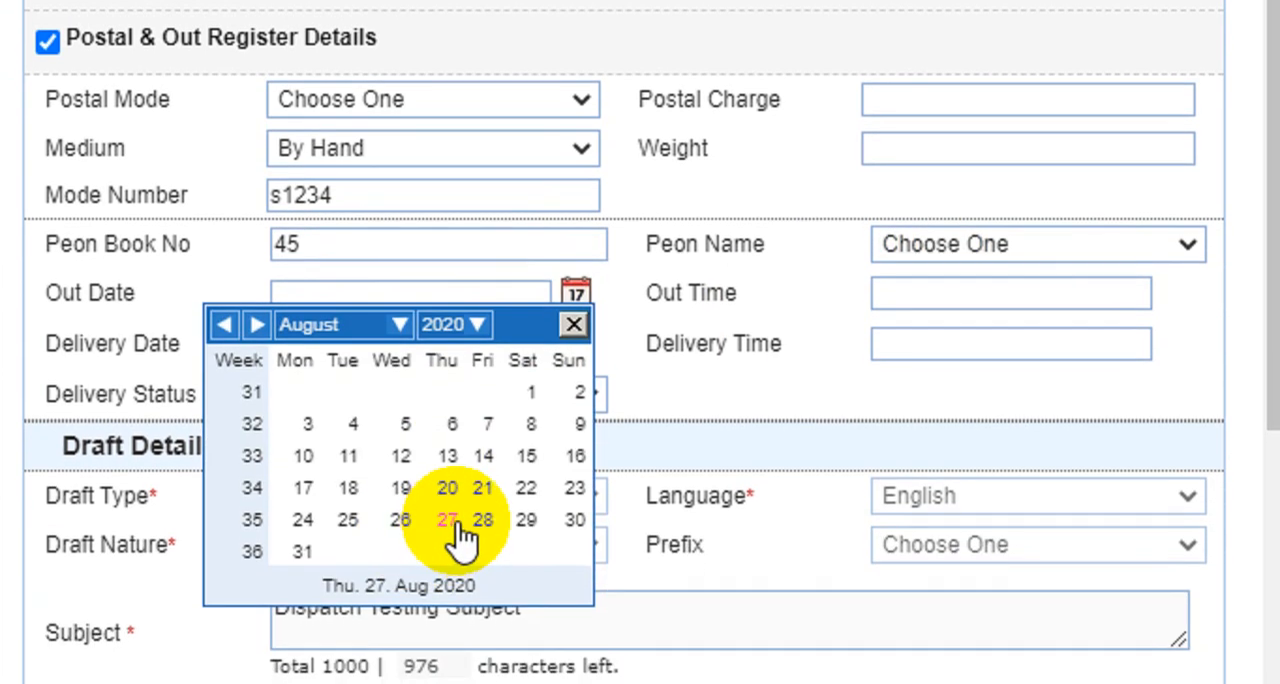
pyautogui.click(447, 670)
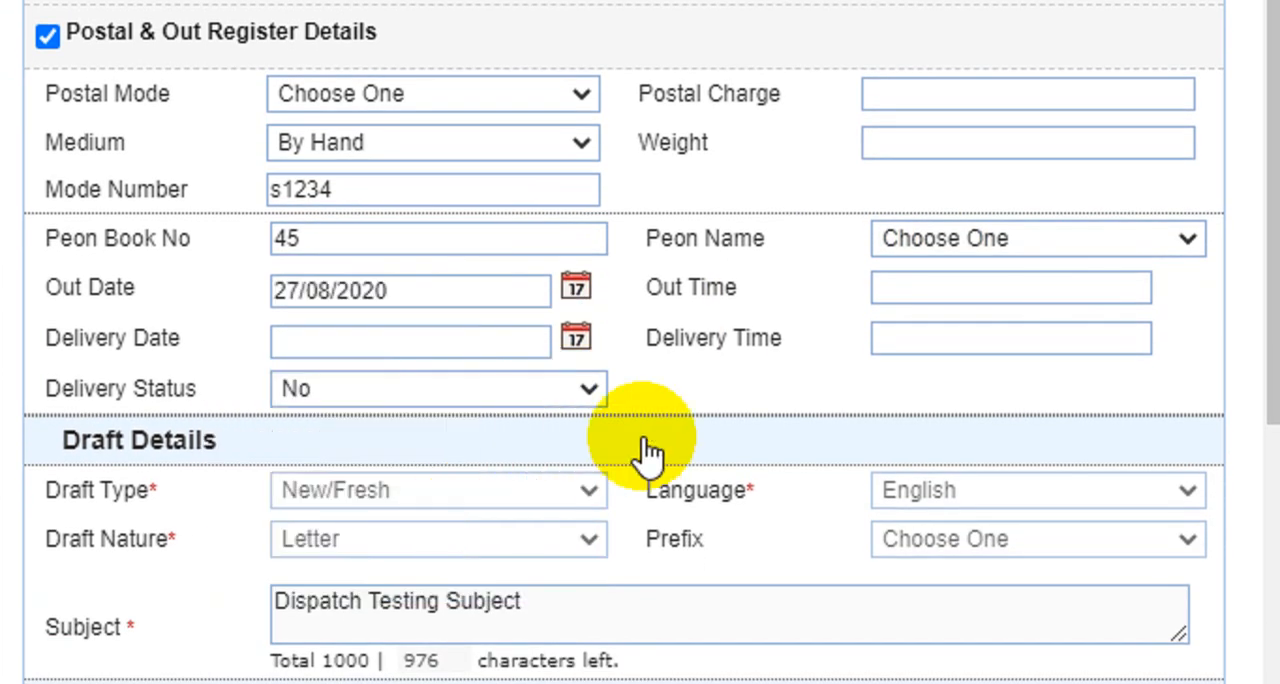
# Look over the rest of the dispatch form for issue I/1739/2020 and send it
pyautogui.scroll(-2, 594, 340)
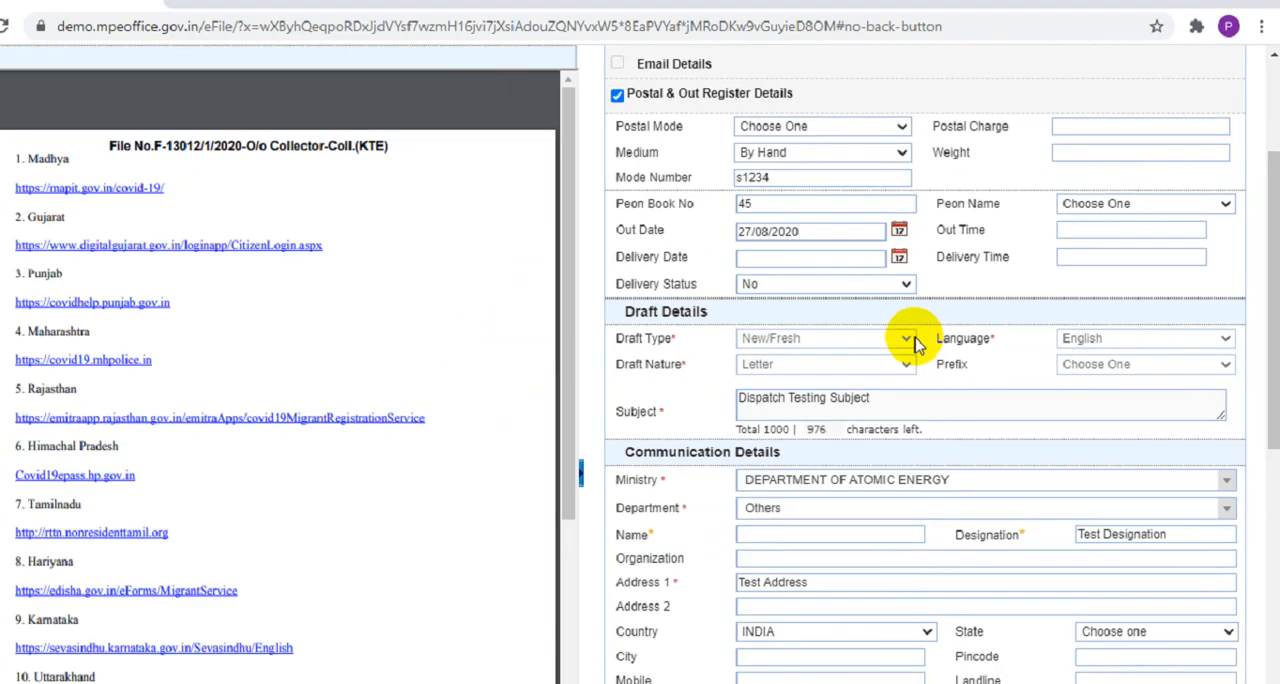
pyautogui.scroll(-4, 692, 331)
pyautogui.scroll(6, 562, 267)
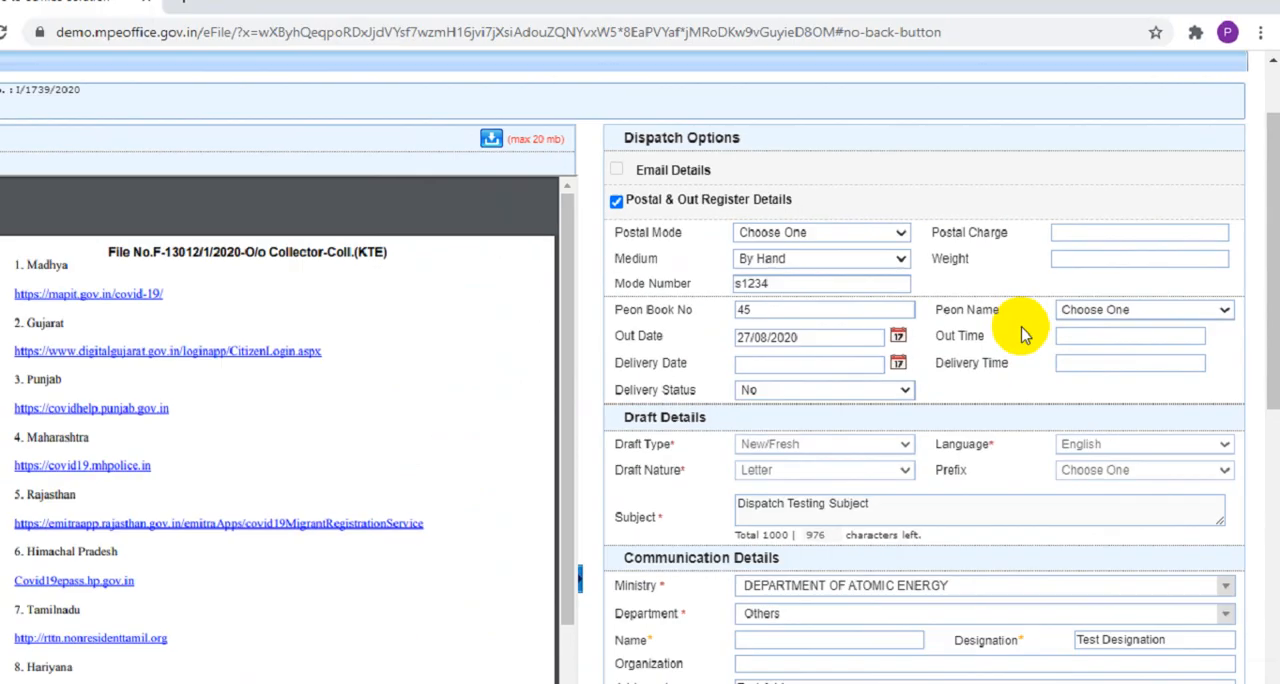
pyautogui.scroll(-5, 1027, 462)
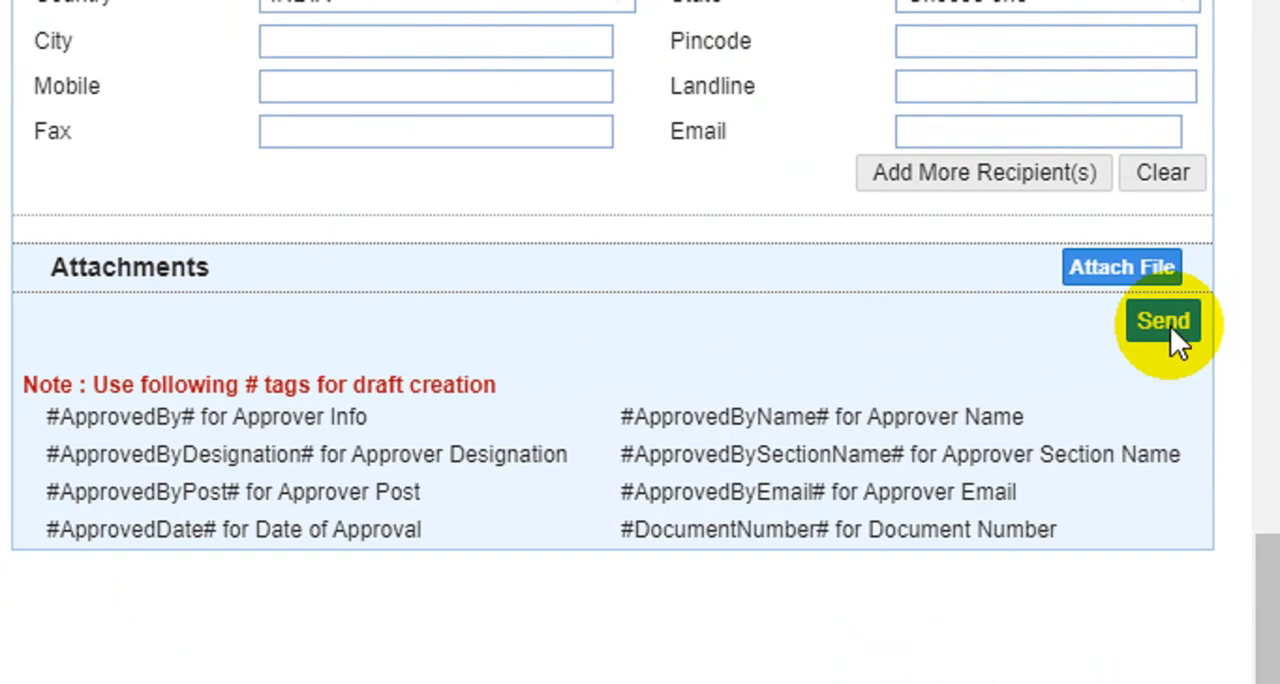
pyautogui.click(1192, 246)
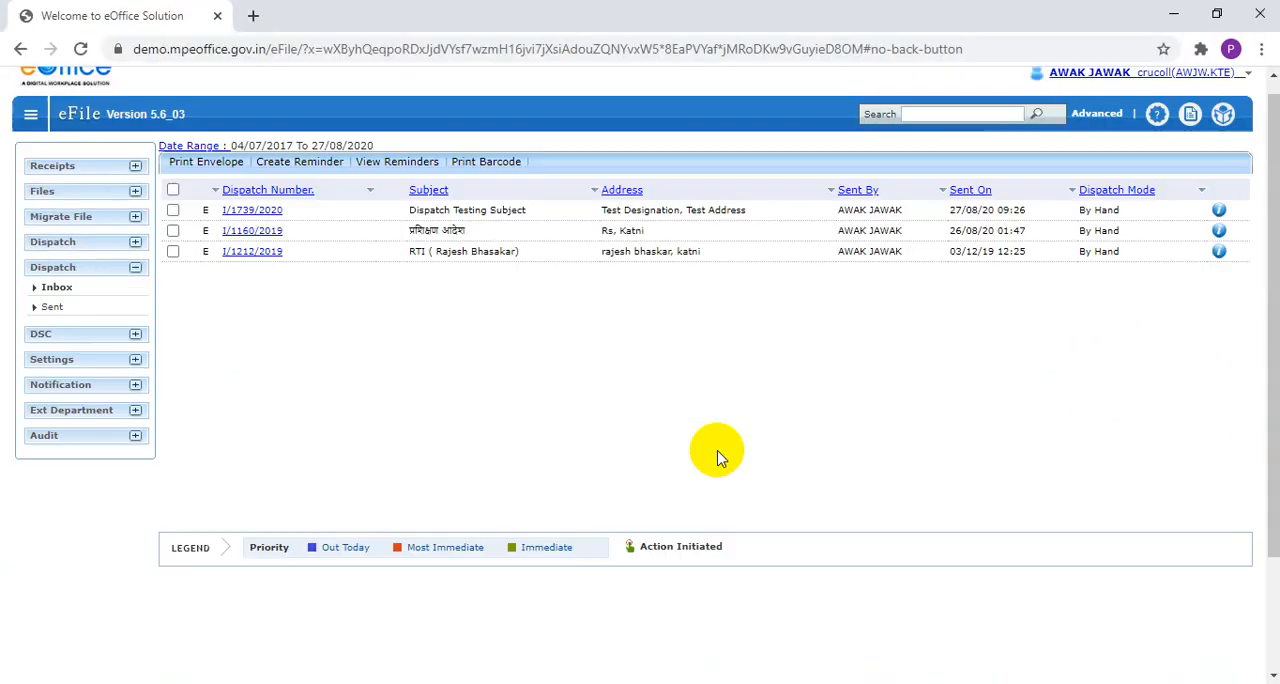
# Review the dispatch and receive entries in the action details of sent issue I/1739/2020, and close them
pyautogui.scroll(1, 717, 457)
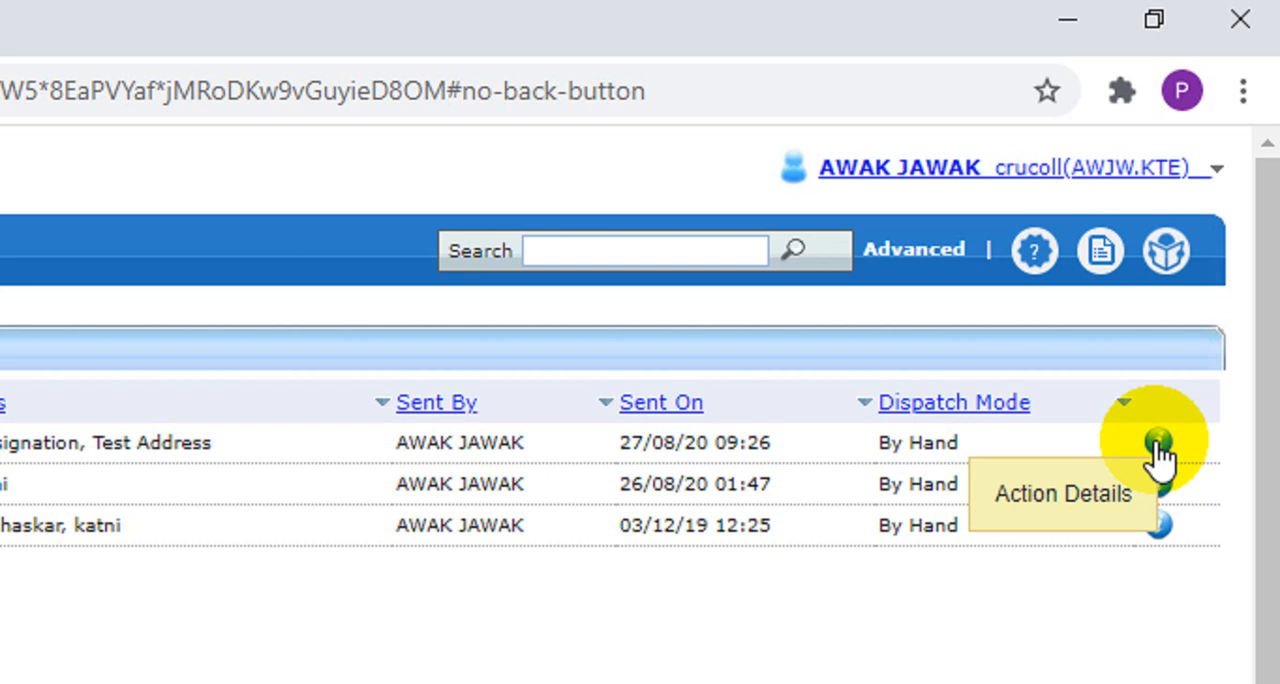
pyautogui.click(1156, 442)
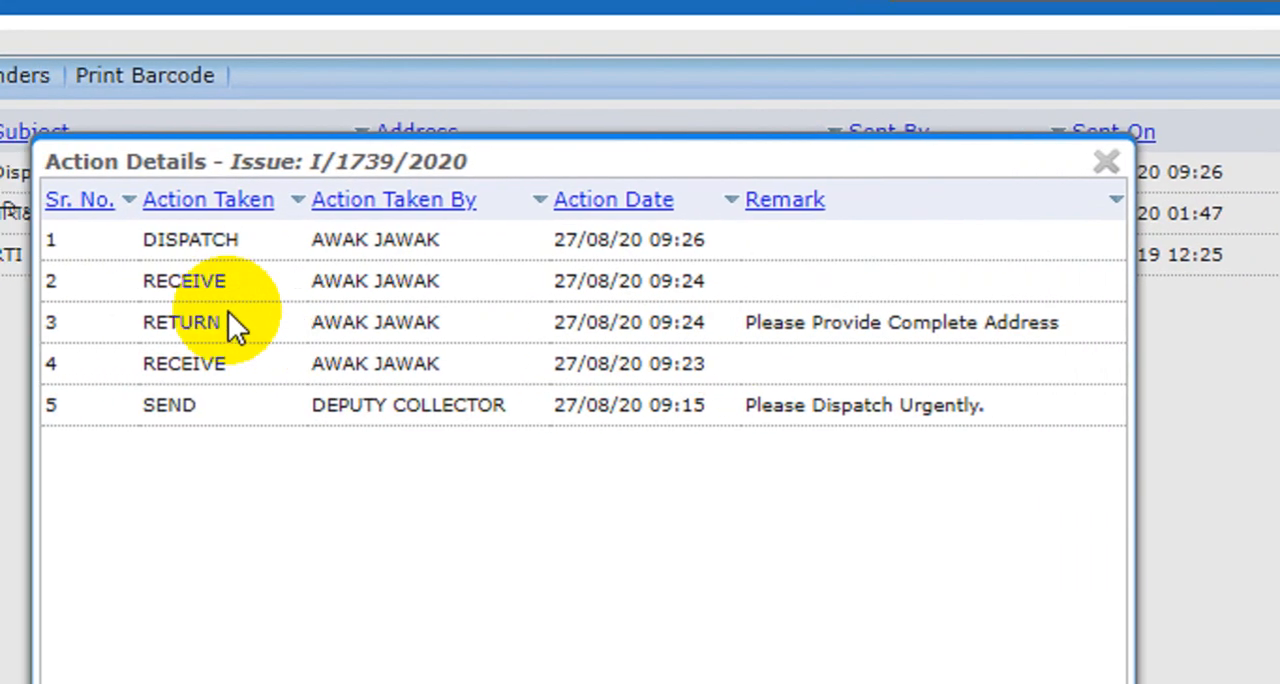
pyautogui.moveTo(145, 282); pyautogui.dragTo(207, 283)
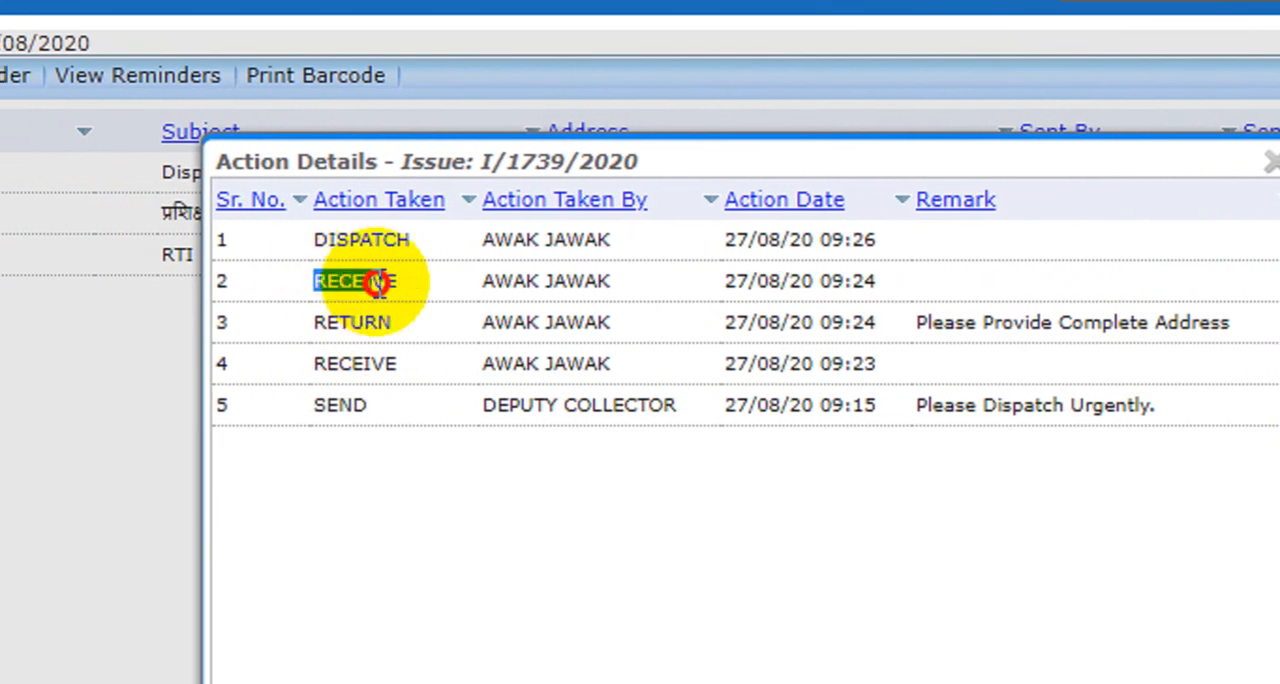
pyautogui.moveTo(378, 283); pyautogui.dragTo(829, 278)
pyautogui.doubleClick(380, 239)
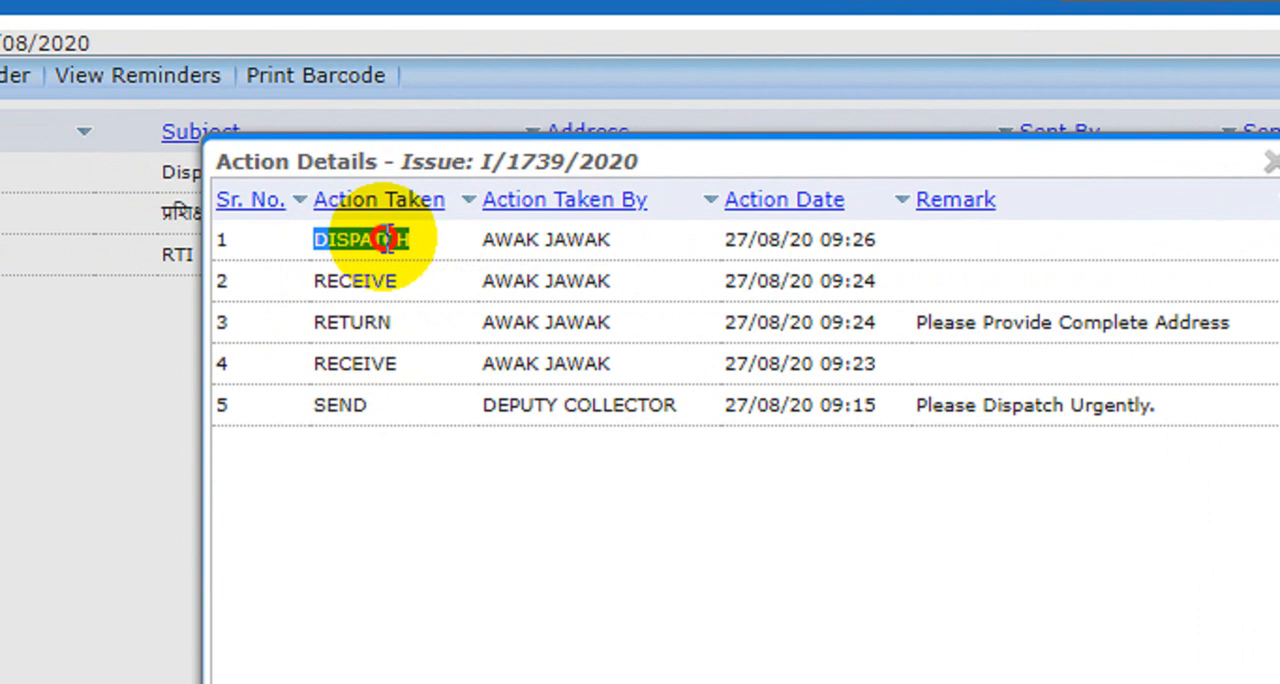
pyautogui.moveTo(388, 239); pyautogui.dragTo(307, 245)
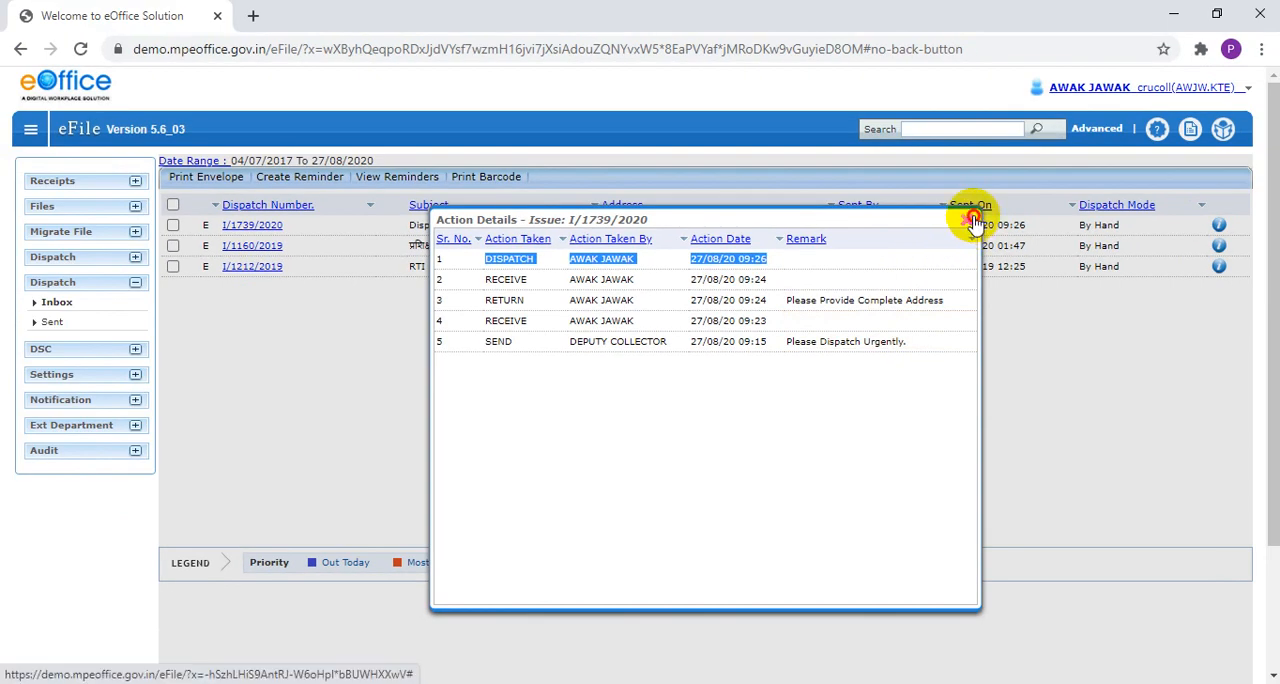
pyautogui.click(1080, 203)
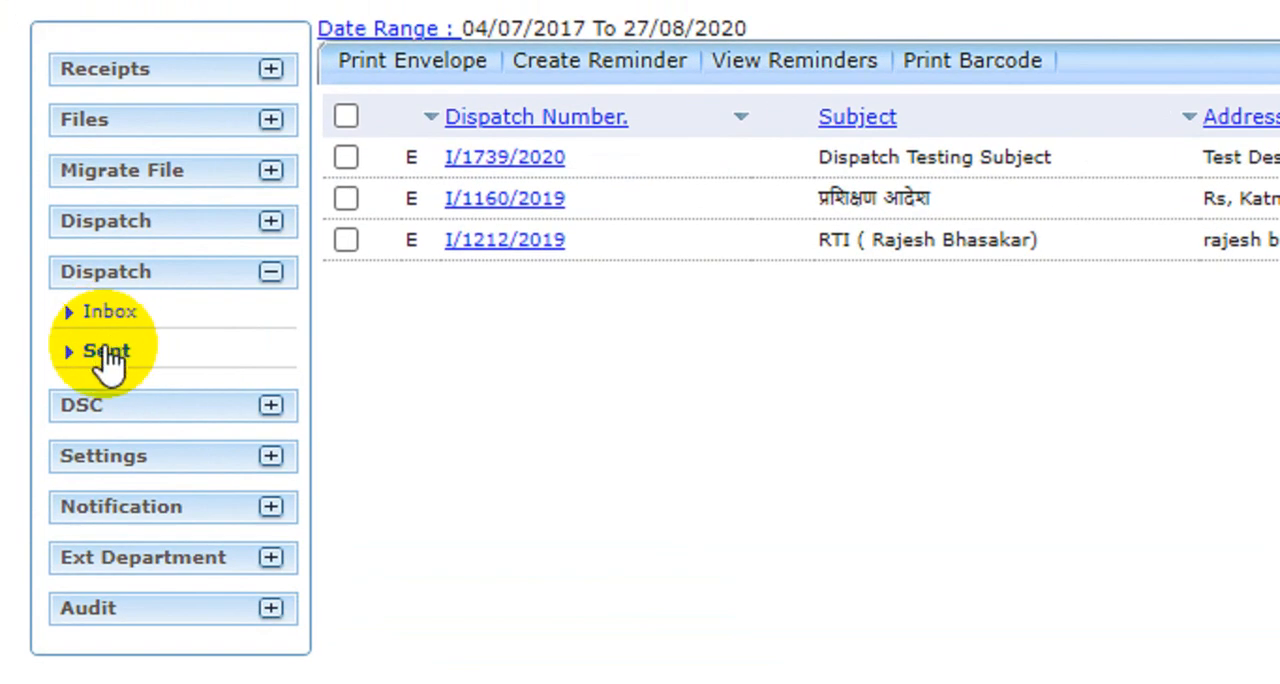
# Compare the CRU dispatch inbox with its sent list, and recheck the action details of issue I/1739/2020
pyautogui.click(112, 316)
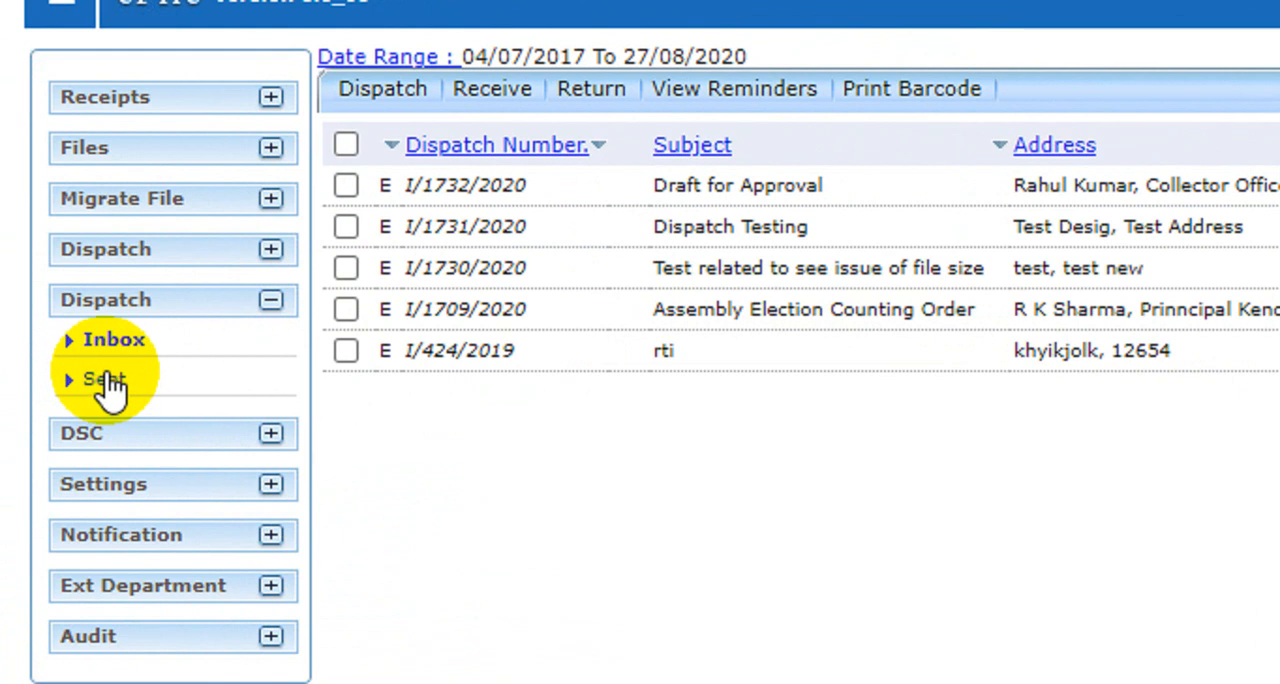
pyautogui.click(108, 385)
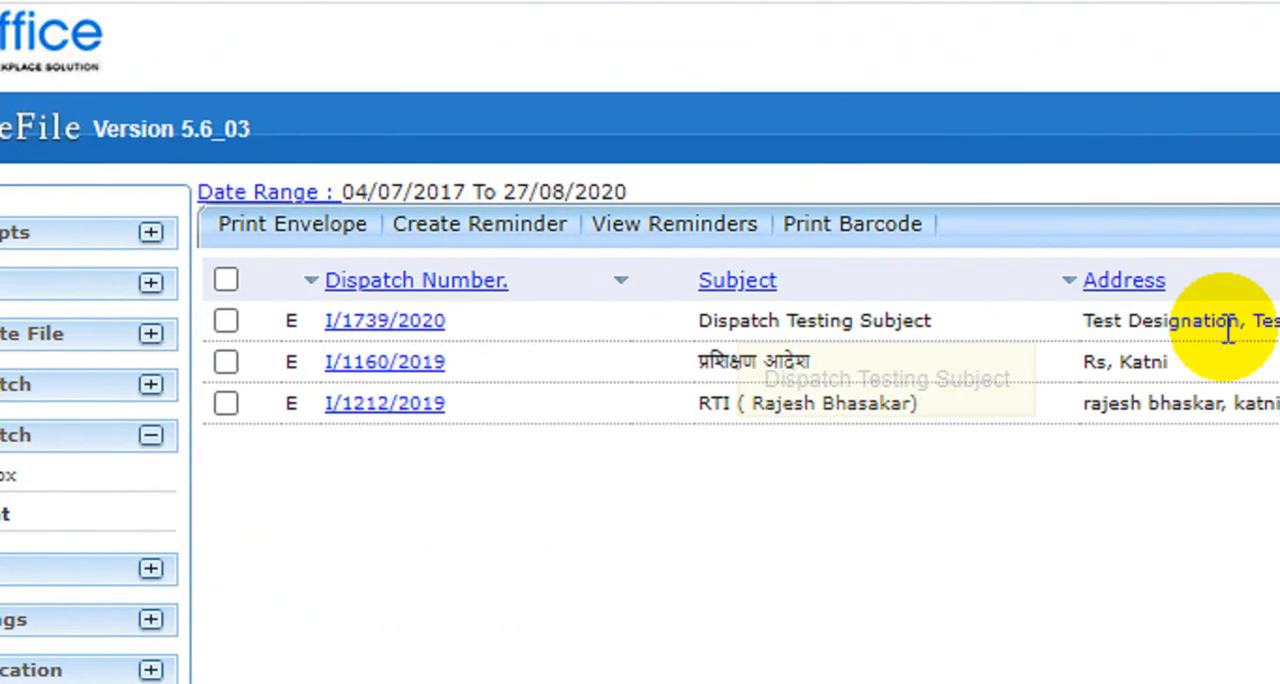
pyautogui.click(1156, 322)
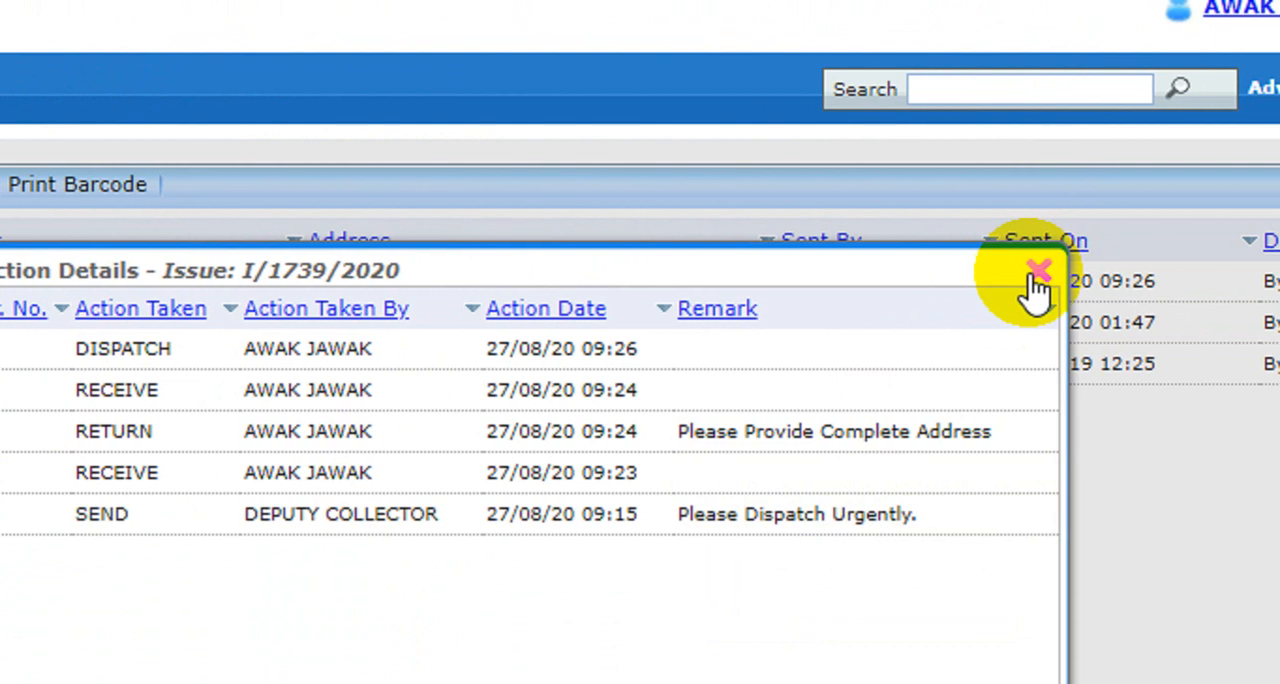
pyautogui.click(1038, 272)
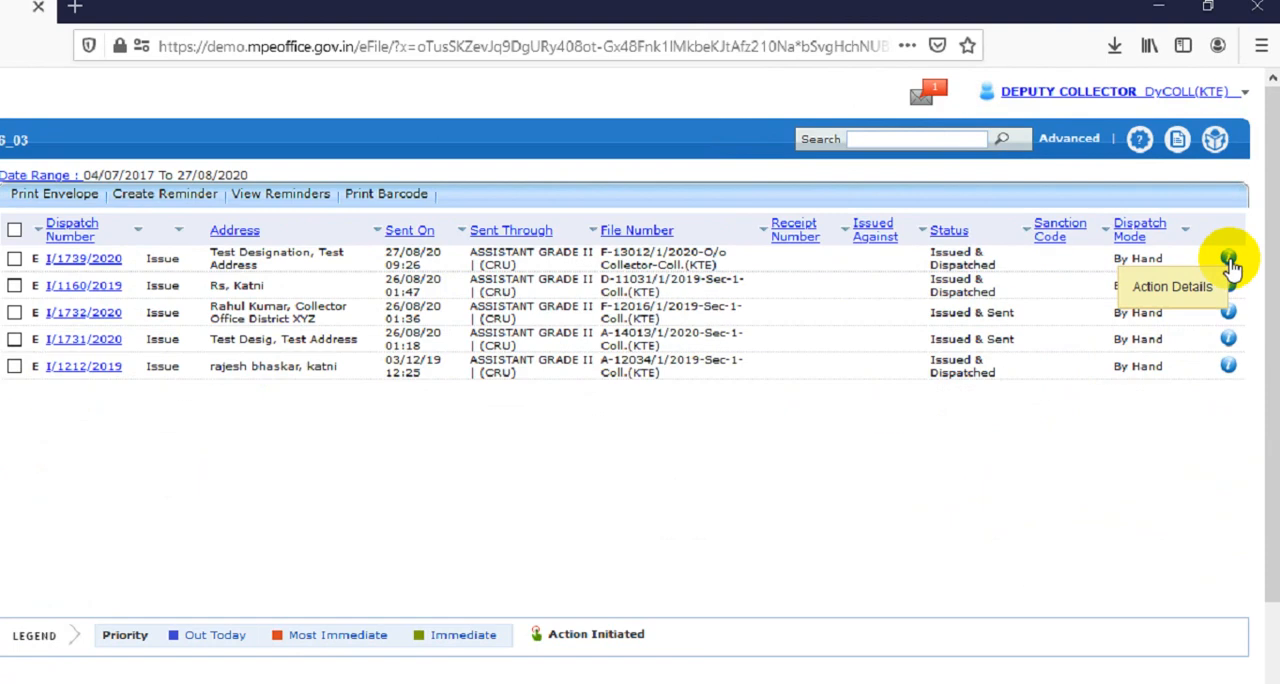
# Examine the dispatch entry in the action details of issue I/1739/2020 from the Deputy Collector's sent list, and close the details
pyautogui.click(1192, 400)
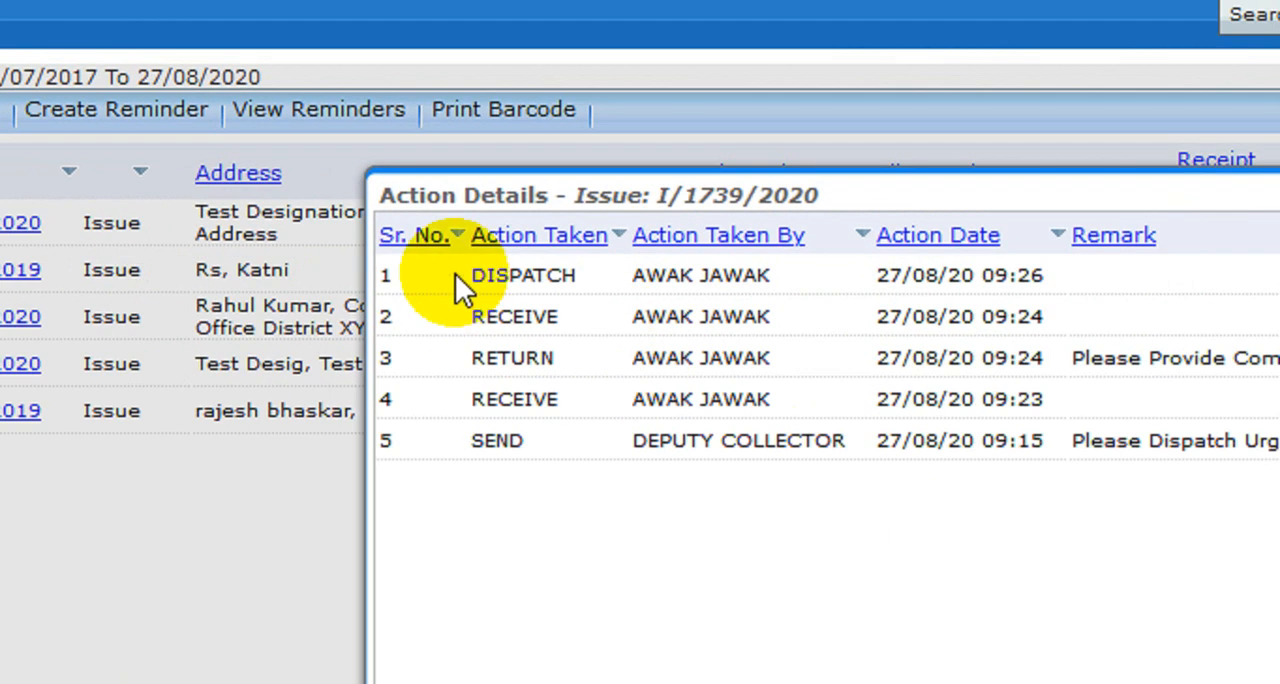
pyautogui.moveTo(476, 262); pyautogui.dragTo(698, 263)
pyautogui.moveTo(905, 278); pyautogui.dragTo(1106, 291)
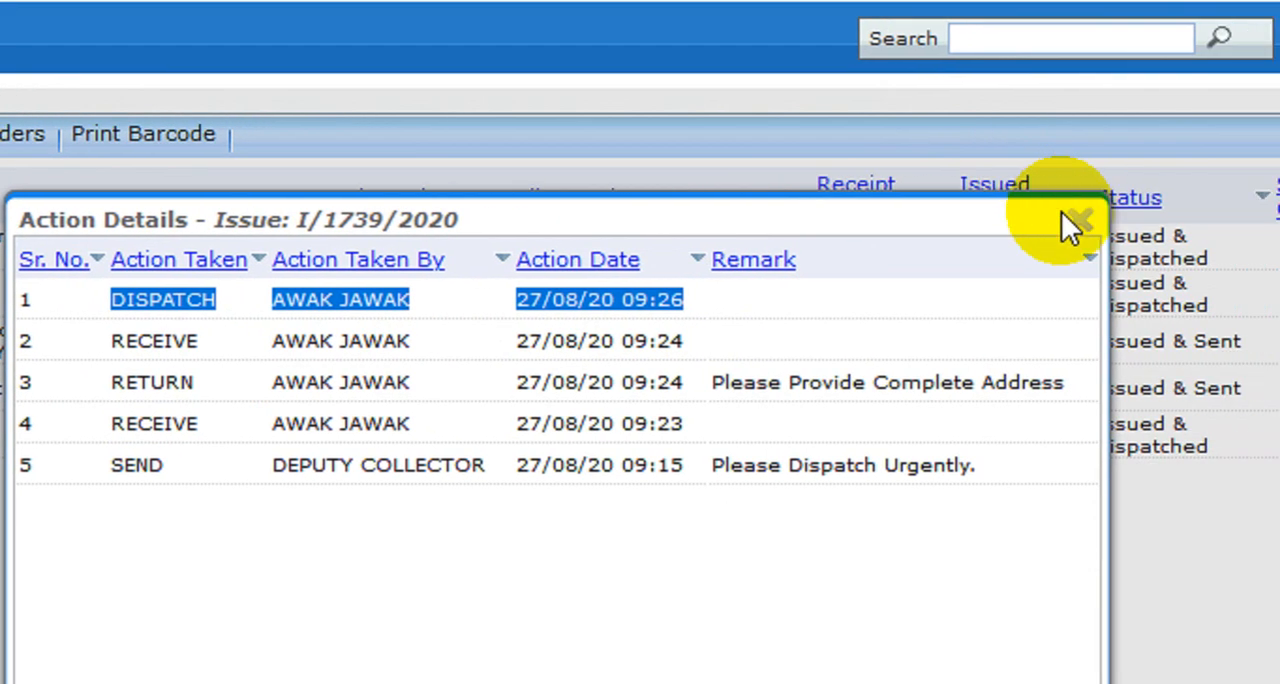
pyautogui.click(1076, 222)
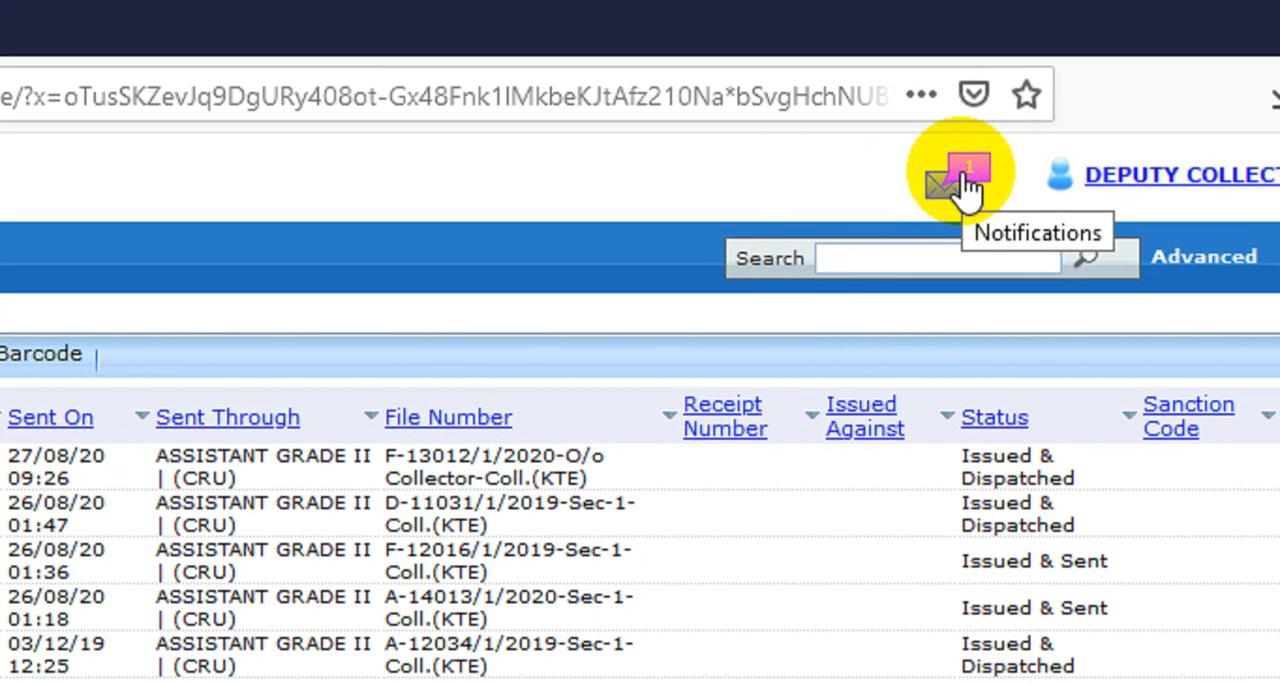
pyautogui.click(972, 168)
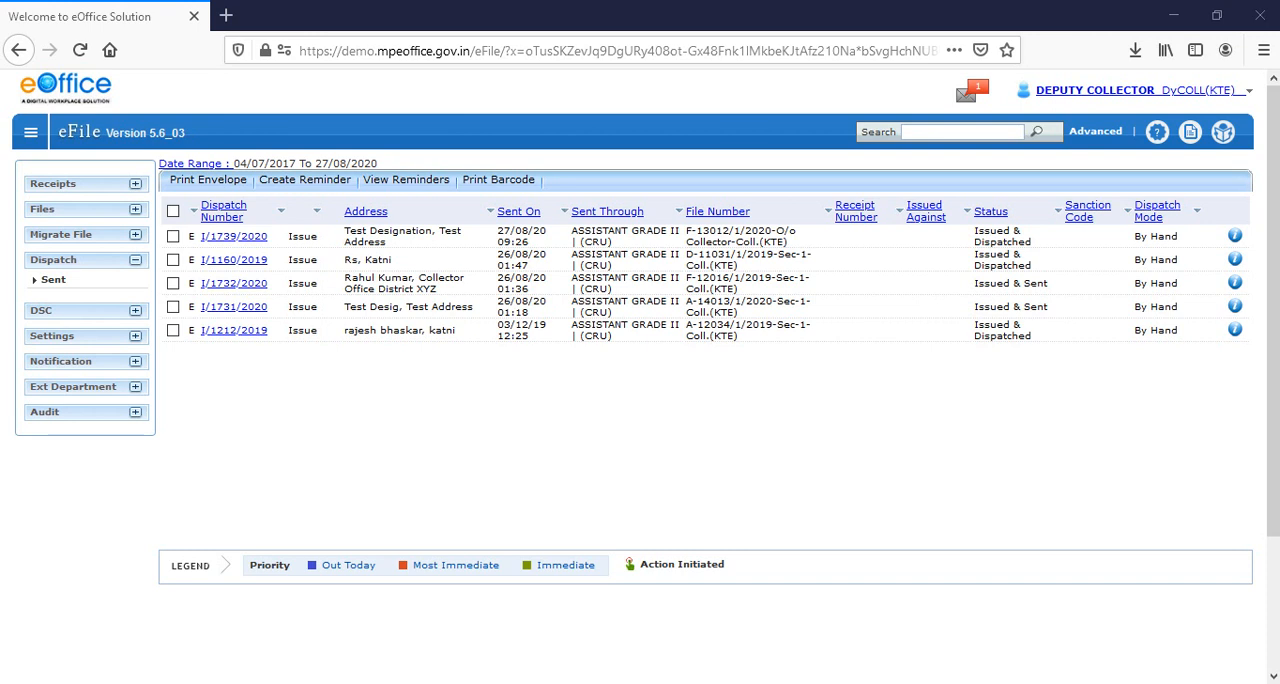
# Open file F-13012/1/2020-O/o Collector-Coll.(KTE) from the completed files created by the Deputy Collector
pyautogui.click(111, 216)
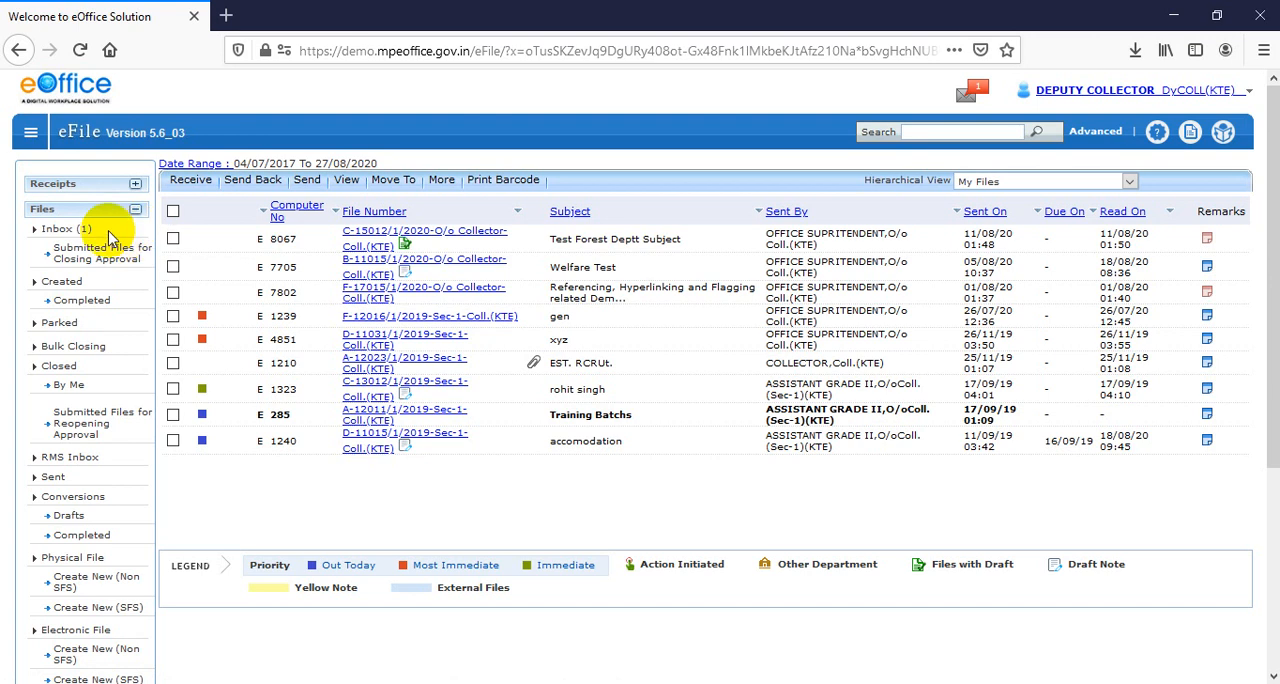
pyautogui.click(70, 302)
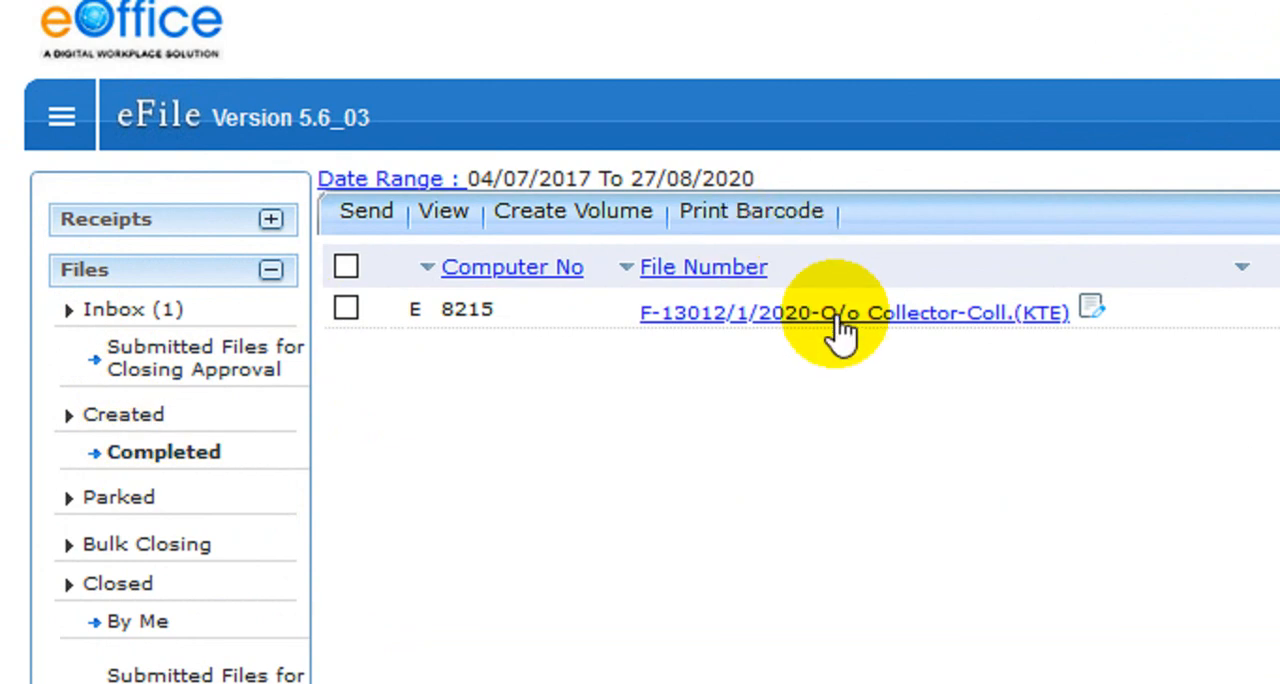
pyautogui.click(922, 312)
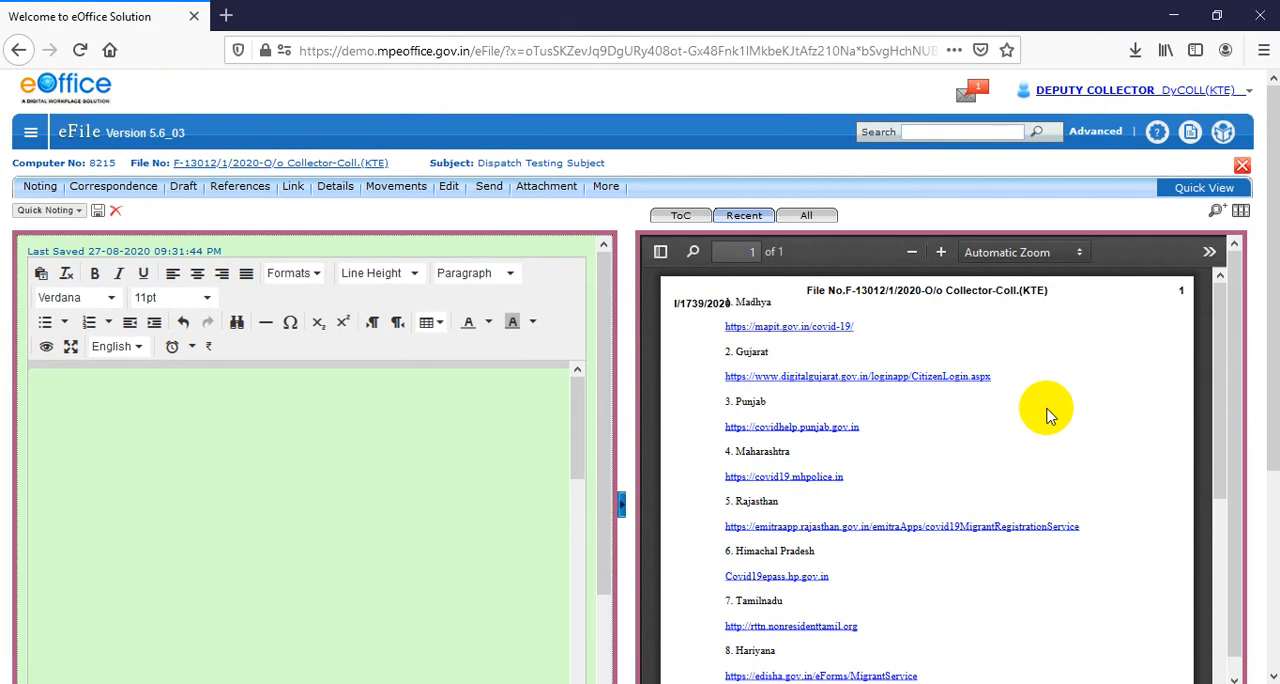
# Examine the file number and issue number stamped on the issued letter in the file's correspondence
pyautogui.scroll(-2, 884, 392)
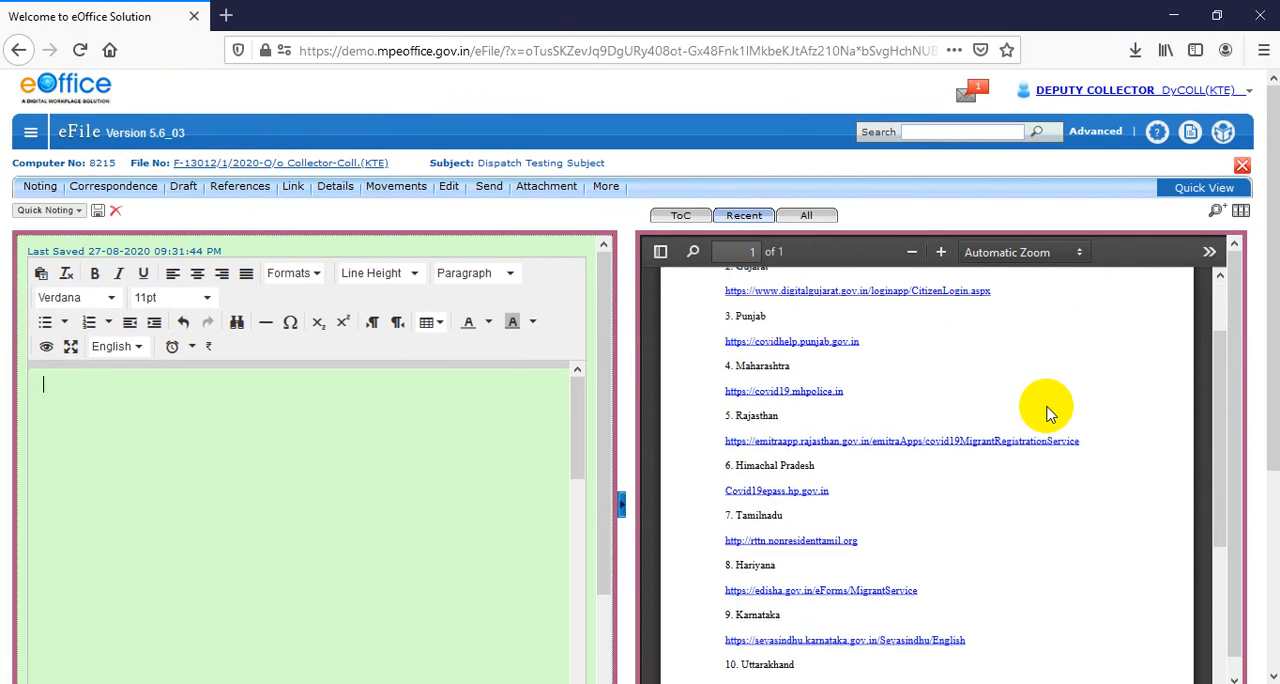
pyautogui.scroll(2, 884, 392)
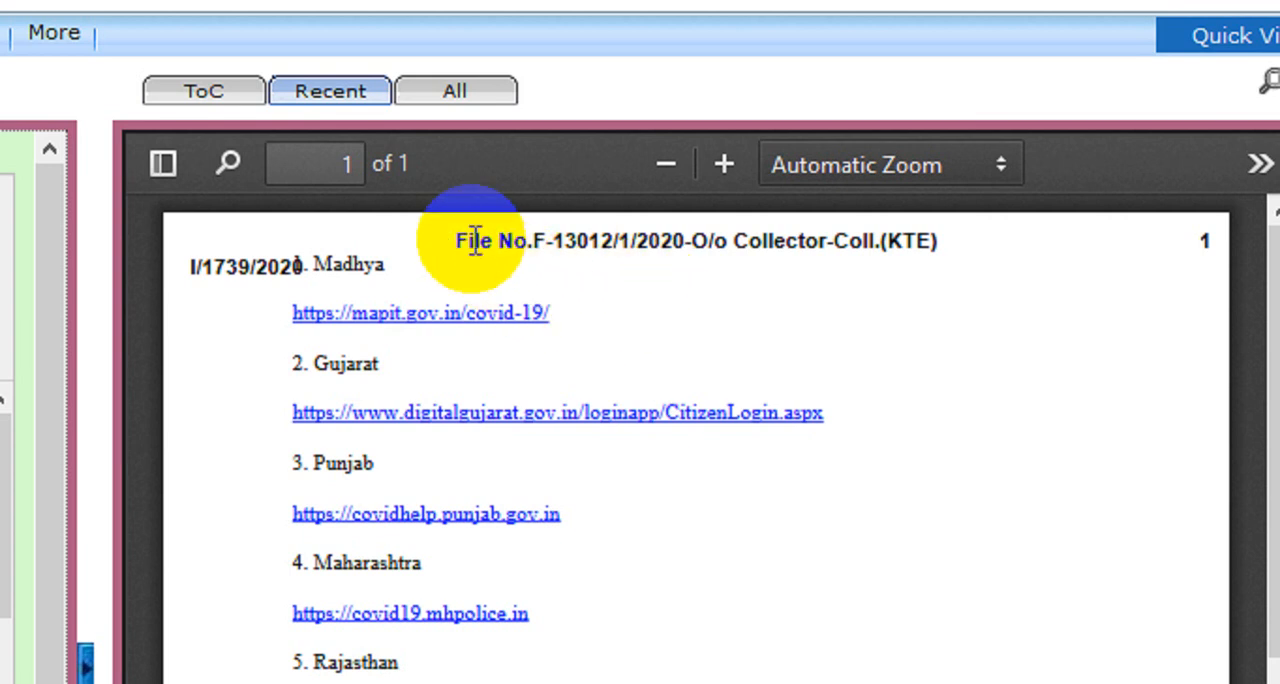
pyautogui.moveTo(456, 240); pyautogui.dragTo(941, 245)
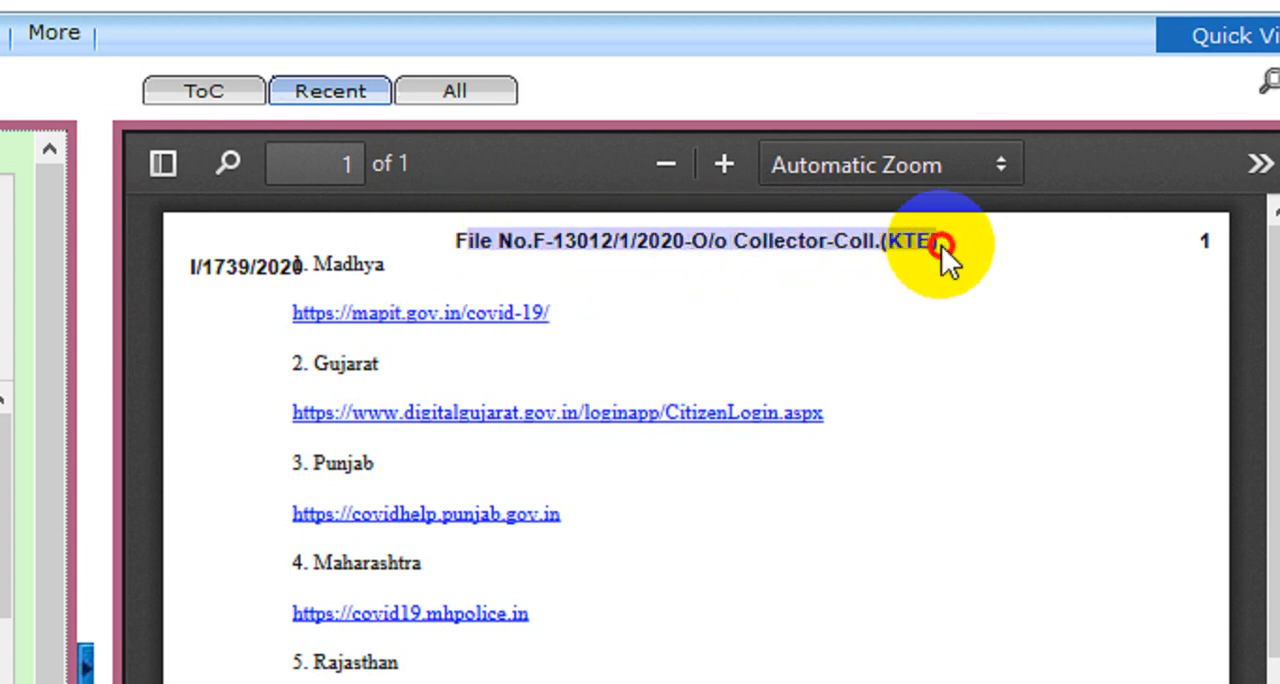
pyautogui.moveTo(682, 242); pyautogui.dragTo(218, 290)
pyautogui.click(334, 279)
pyautogui.moveTo(304, 261); pyautogui.dragTo(438, 266)
pyautogui.click(318, 267)
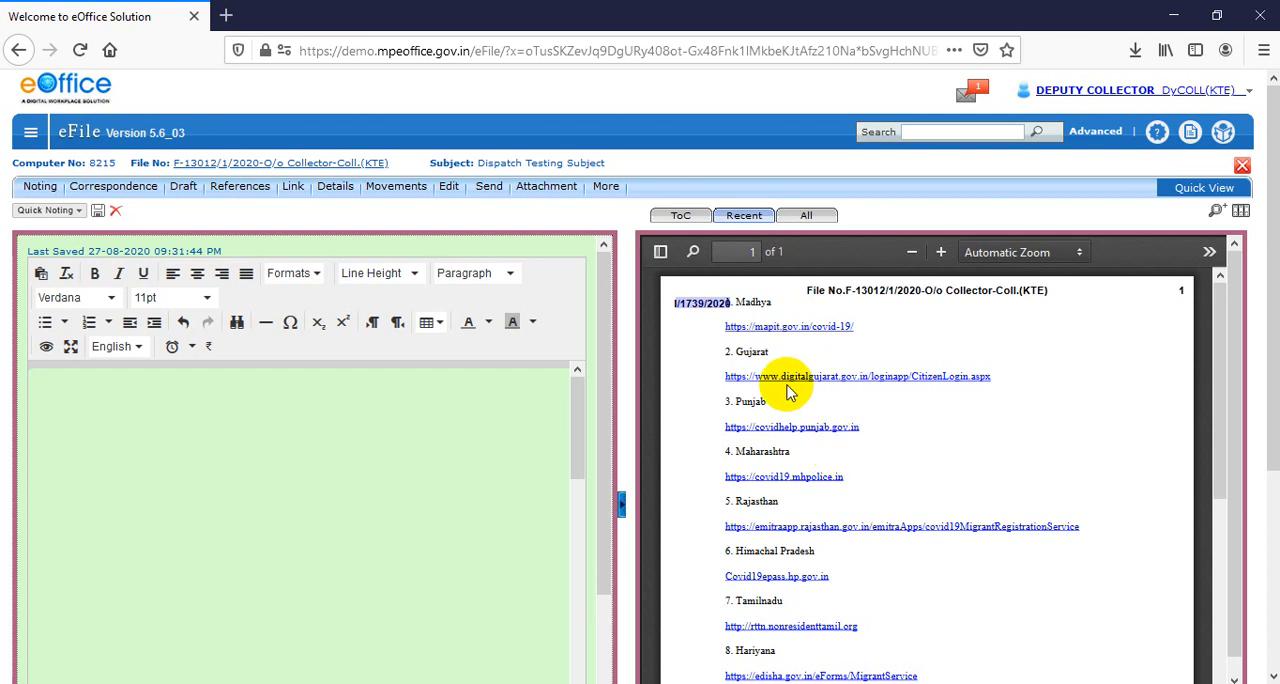
pyautogui.click(697, 300)
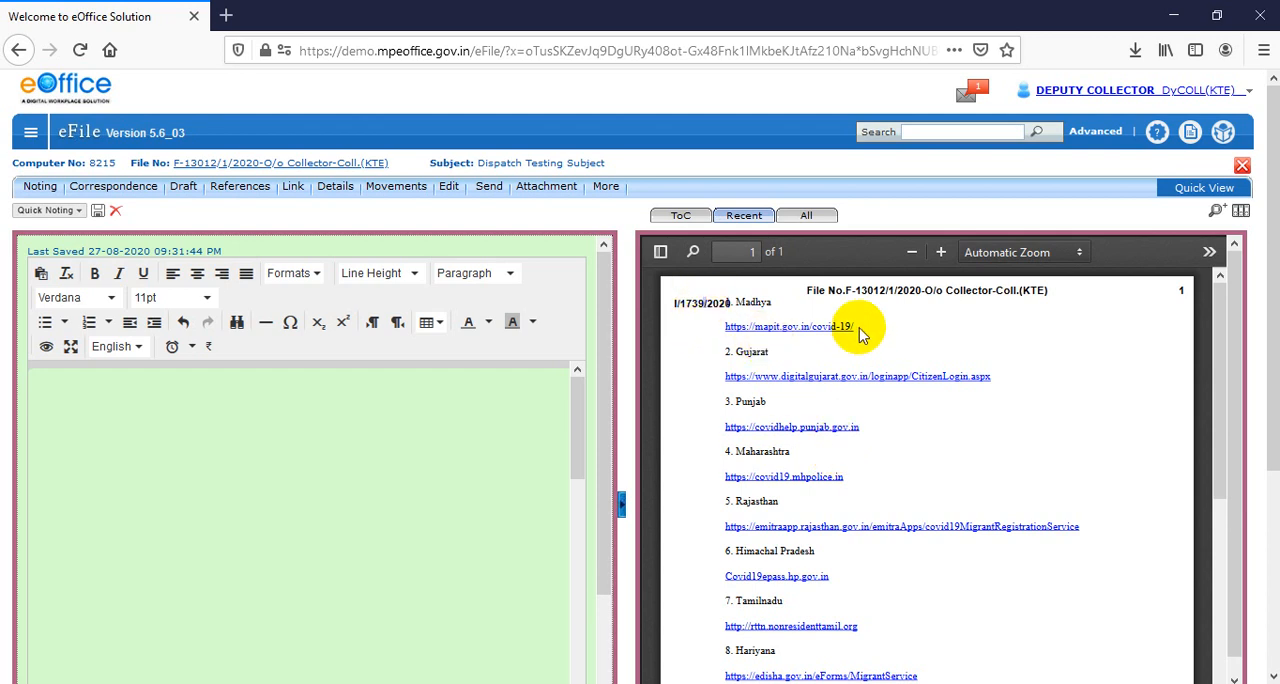
pyautogui.scroll(-2, 1053, 563)
pyautogui.scroll(1, 1058, 553)
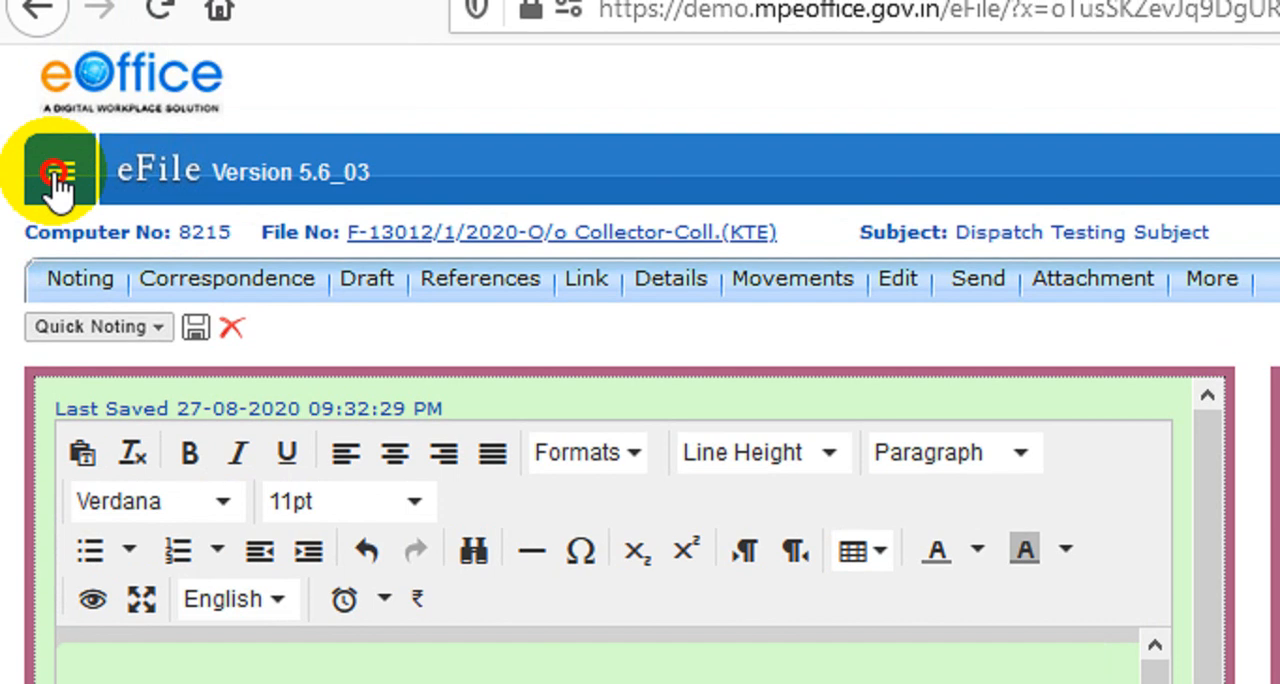
# Leave the file through the files inbox and open the receipts section
pyautogui.click(58, 125)
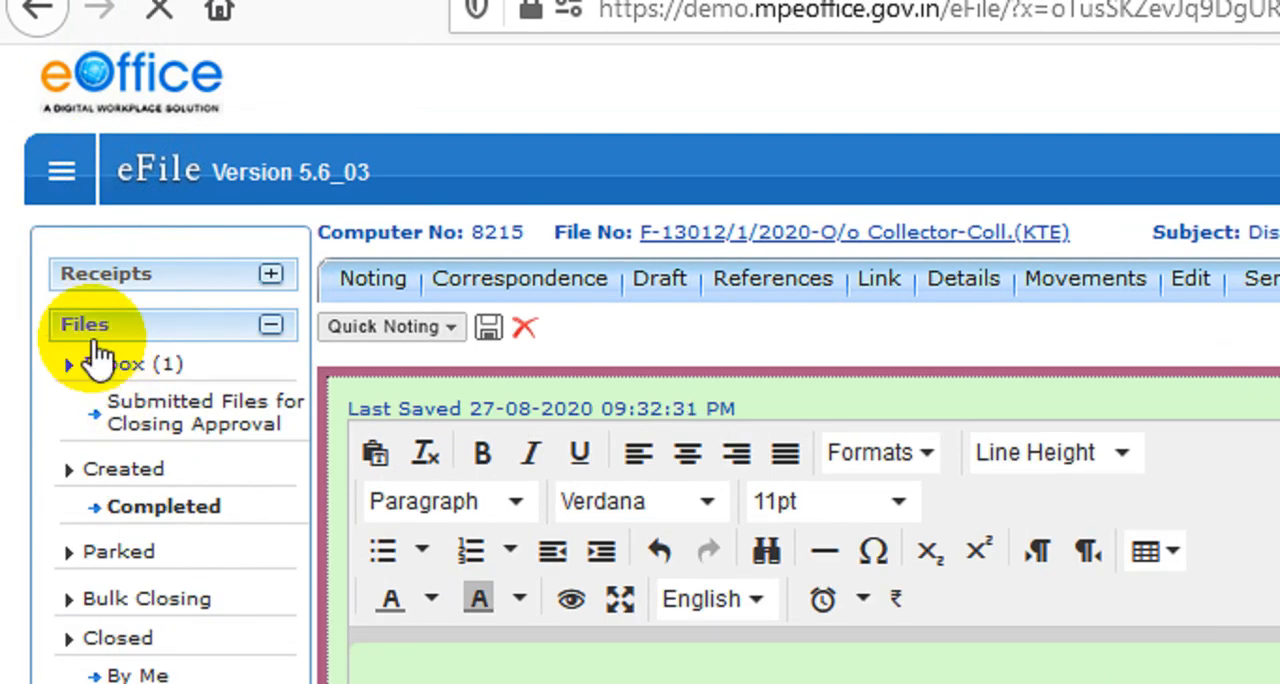
pyautogui.click(94, 328)
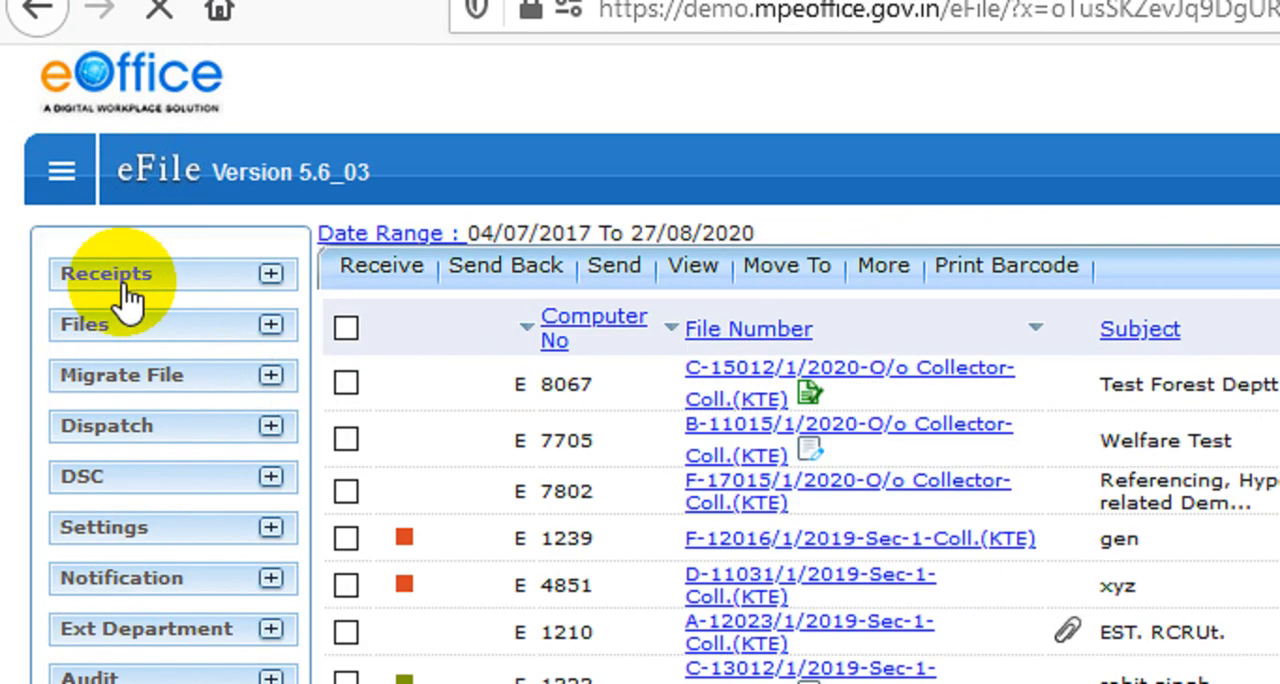
pyautogui.click(130, 284)
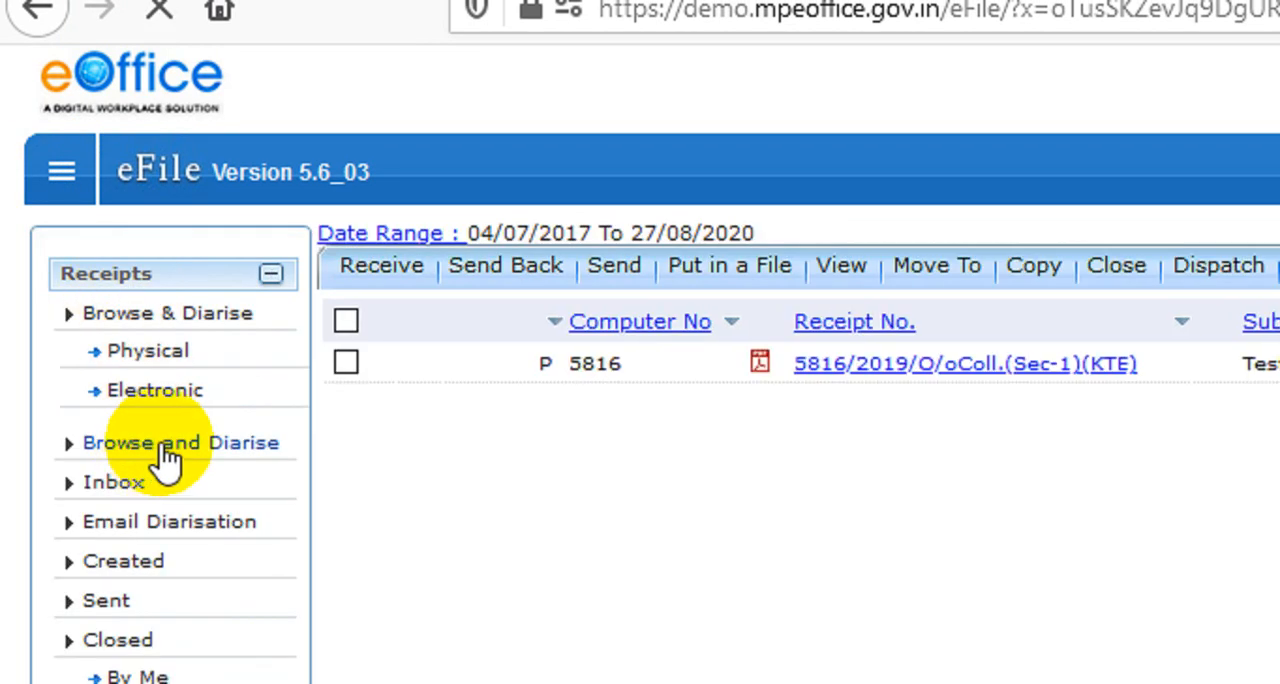
# Open the Browse and Diarise form for receipts and examine its upload area, diary details and contact details
pyautogui.click(158, 455)
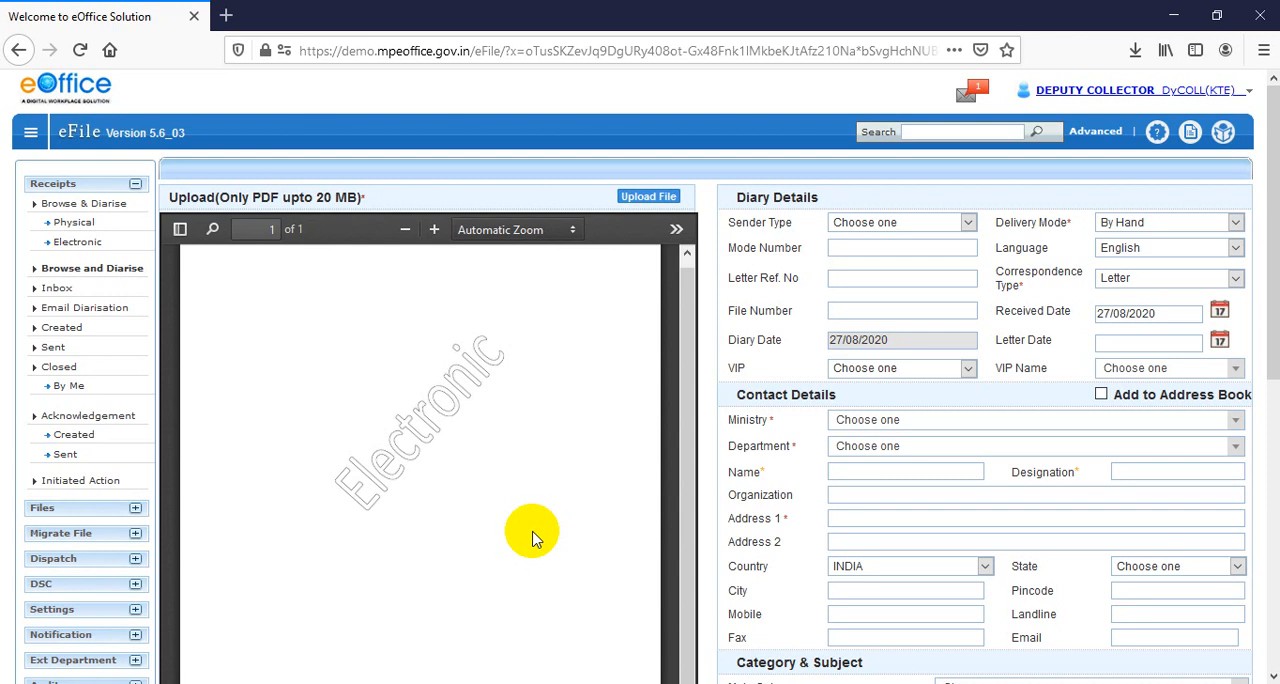
pyautogui.scroll(-3, 34, 371)
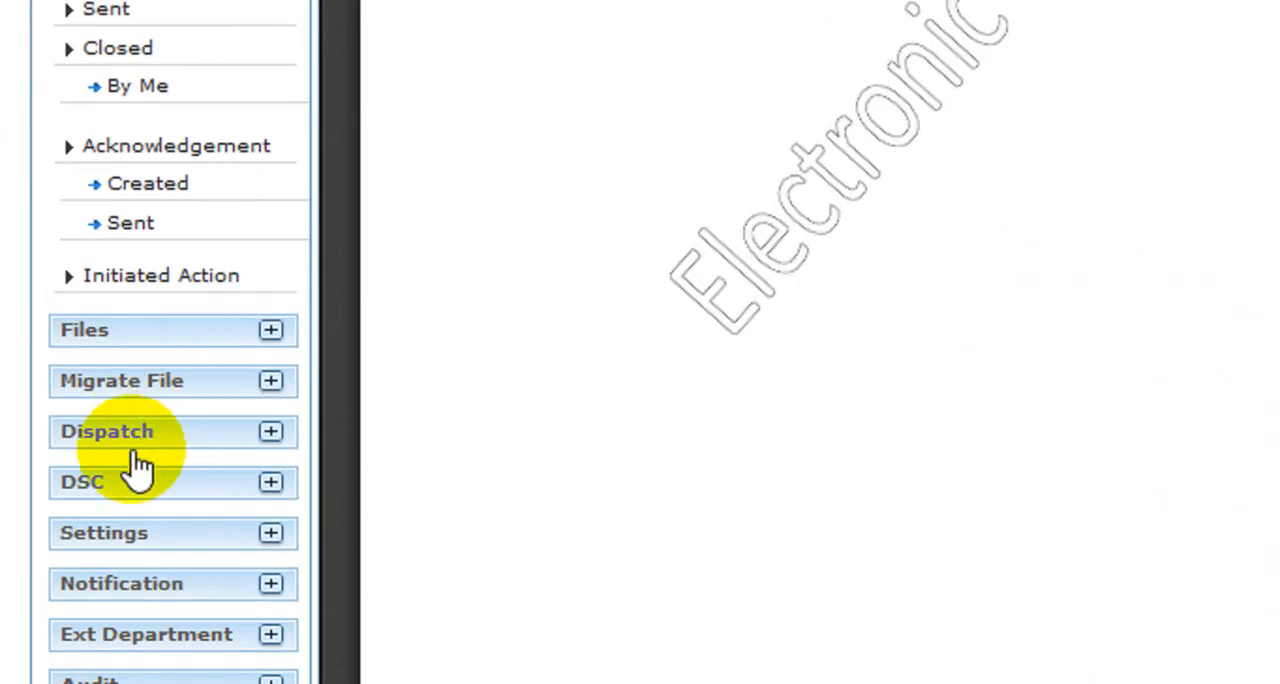
# Open dispatch I/1739/2020 from the Deputy Collector's list of sent dispatches
pyautogui.click(62, 366)
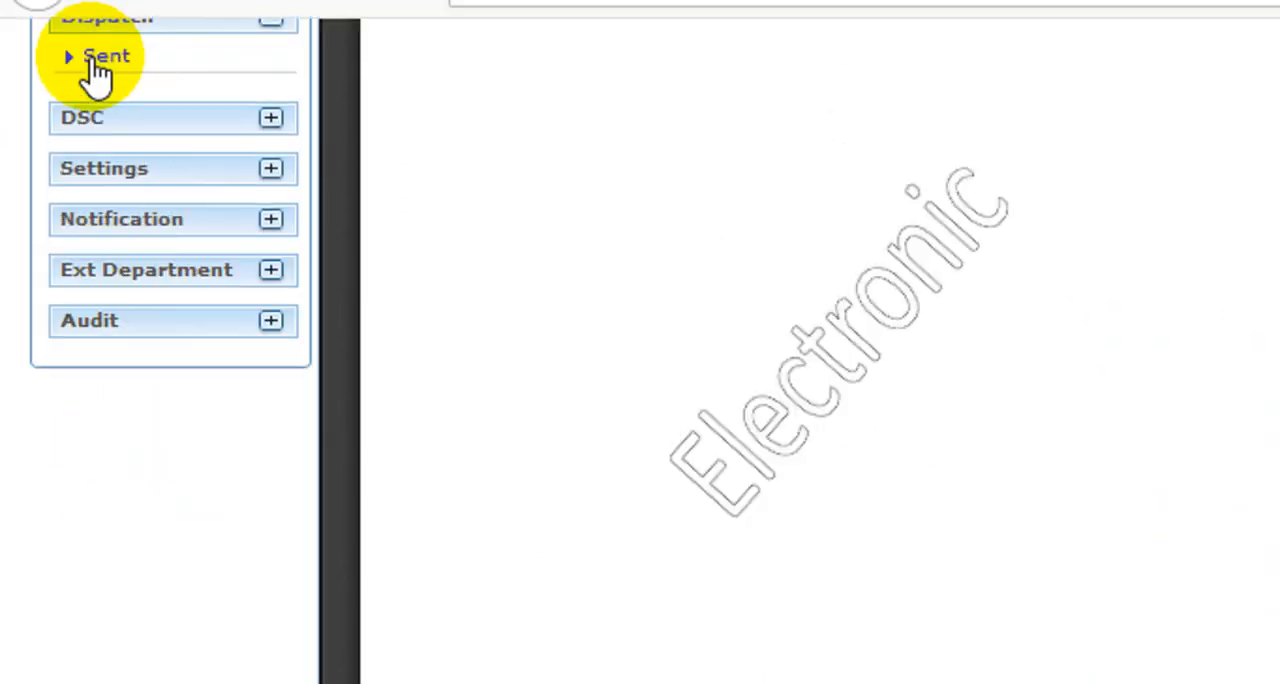
pyautogui.scroll(5, 130, 240)
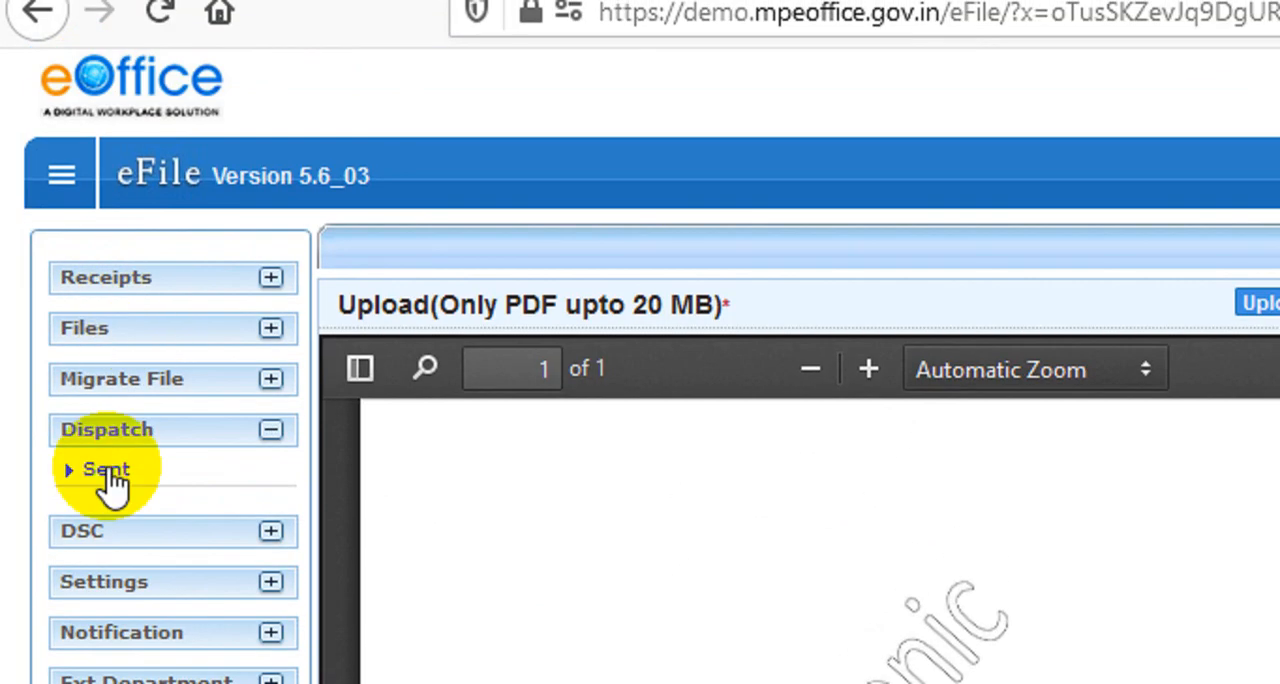
pyautogui.click(105, 440)
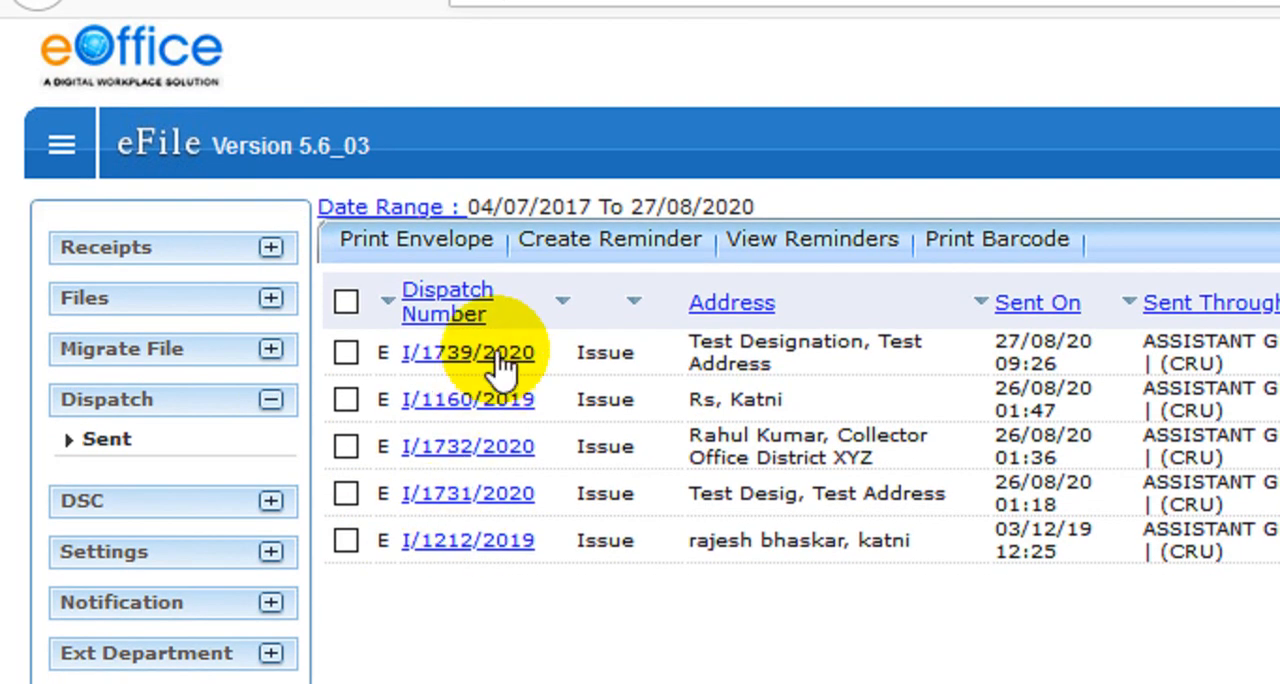
pyautogui.click(495, 355)
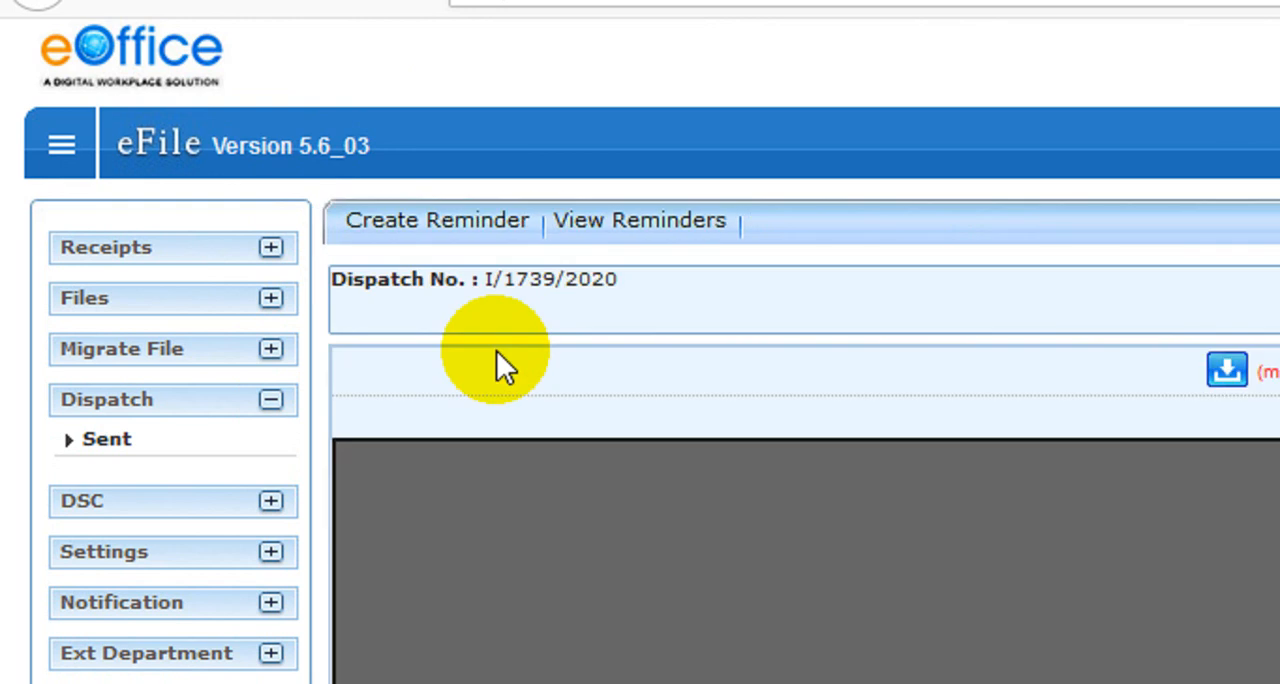
# Look through the dispatched letter of I/1739/2020, including the file number at its head
pyautogui.scroll(-5, 720, 563)
pyautogui.scroll(-8, 720, 515)
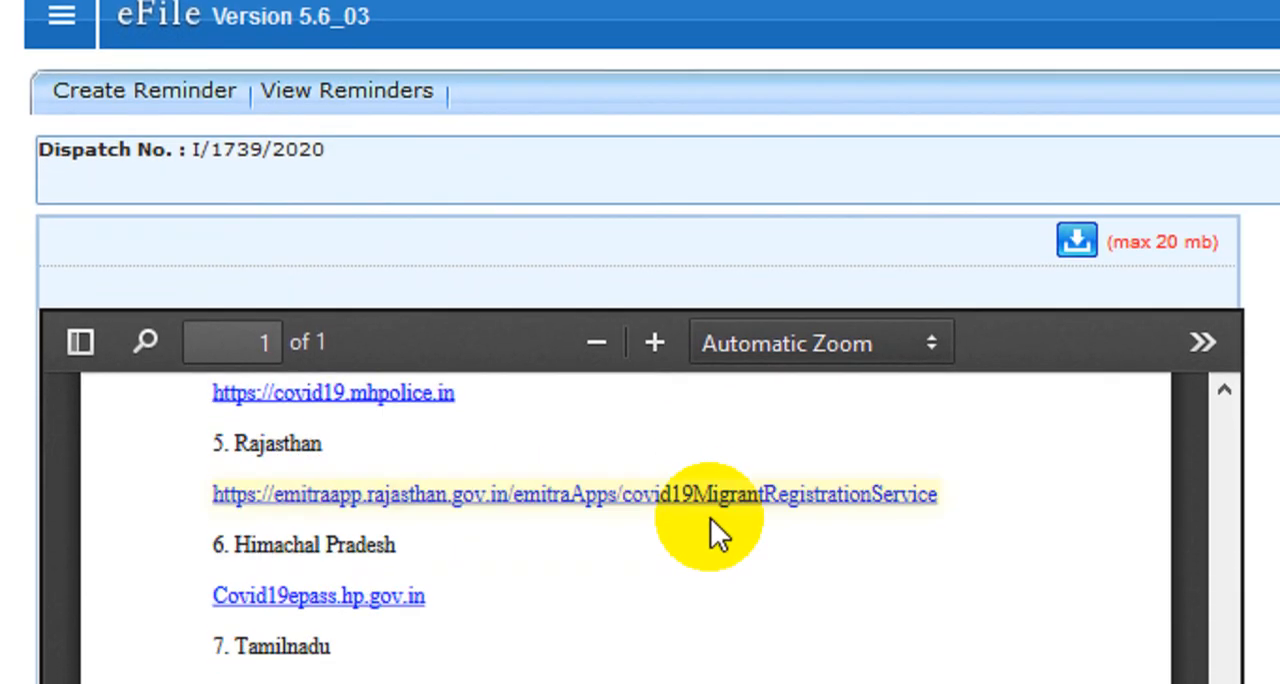
pyautogui.scroll(4, 708, 530)
pyautogui.scroll(2, 723, 497)
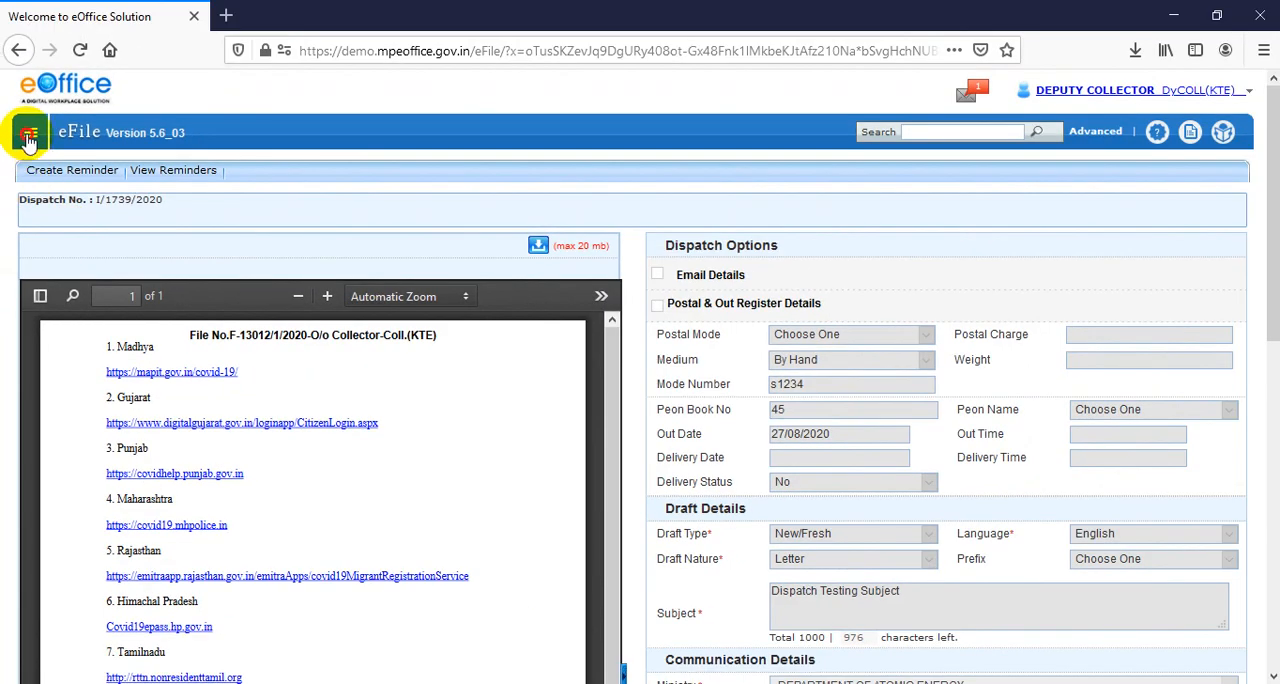
# Return to the receipts' Browse and Diarise form and examine its contact, category, subject, enclosure and acknowledgement fields
pyautogui.click(29, 140)
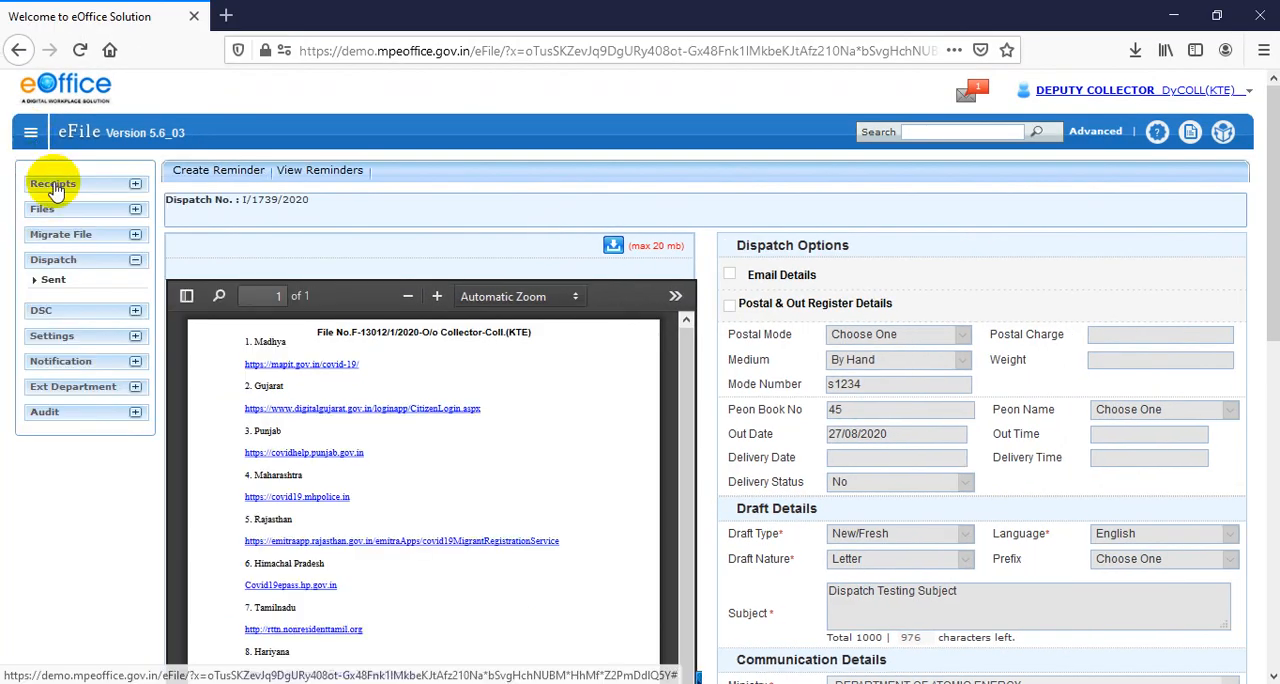
pyautogui.click(57, 282)
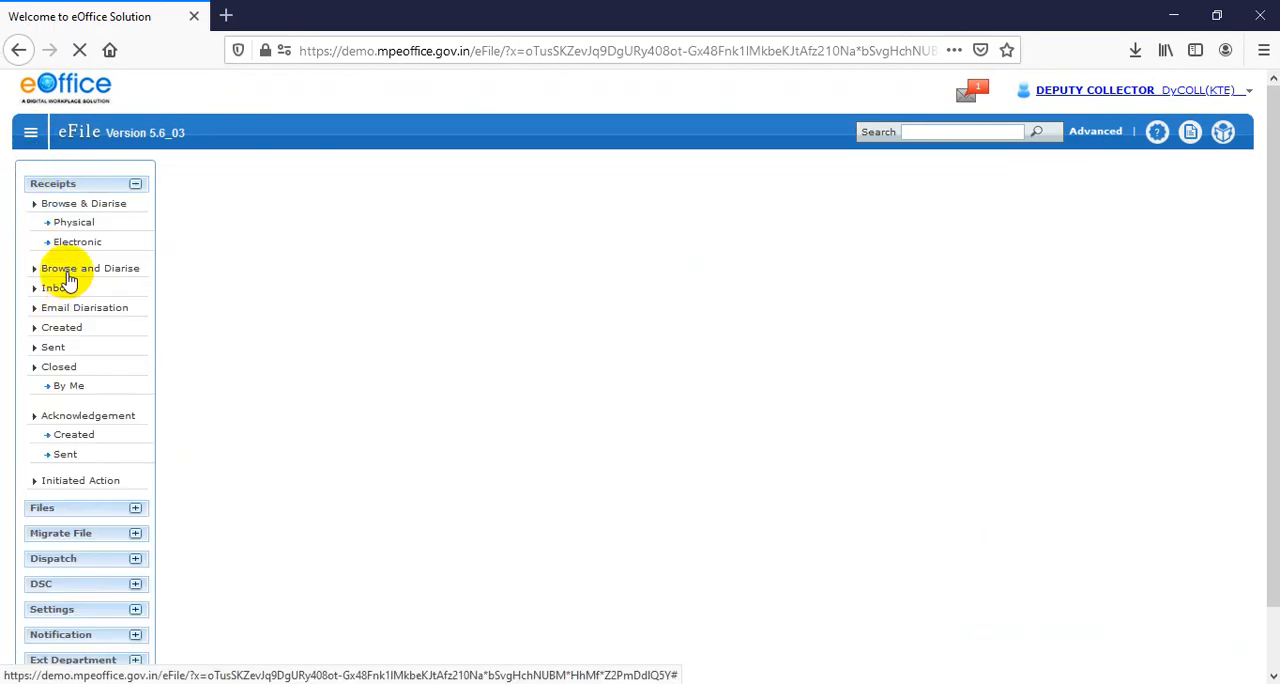
pyautogui.click(60, 287)
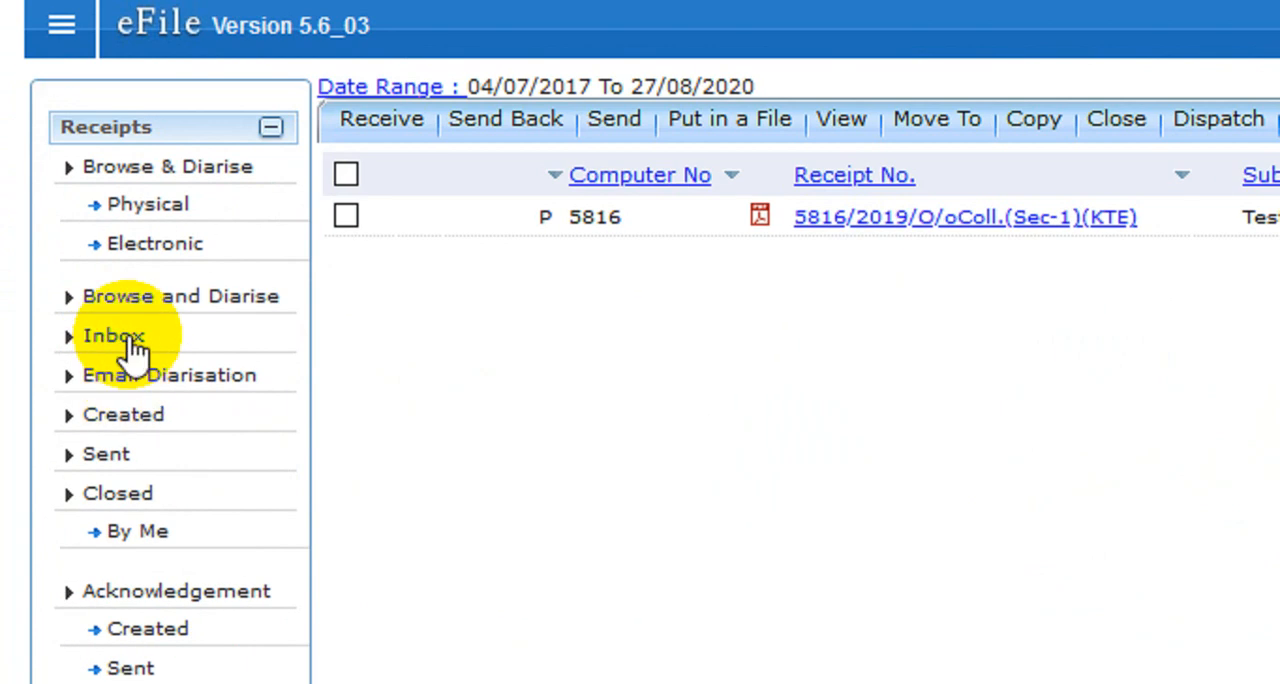
pyautogui.click(147, 308)
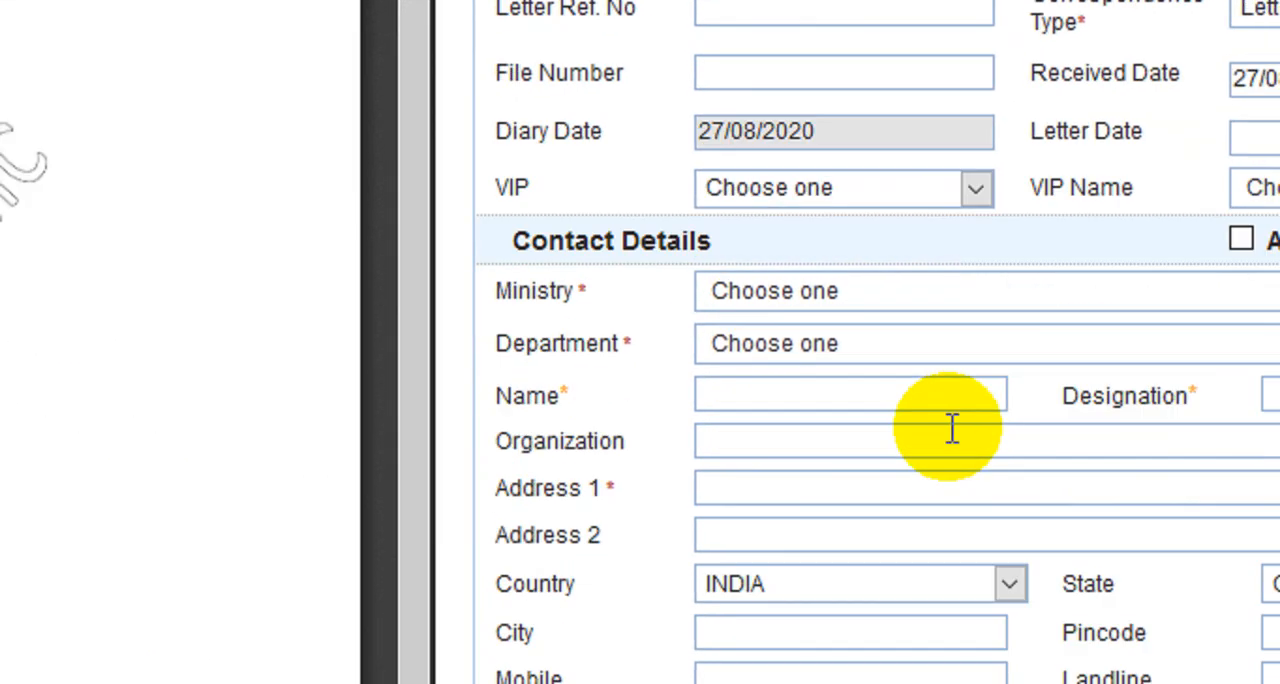
pyautogui.scroll(-3, 869, 455)
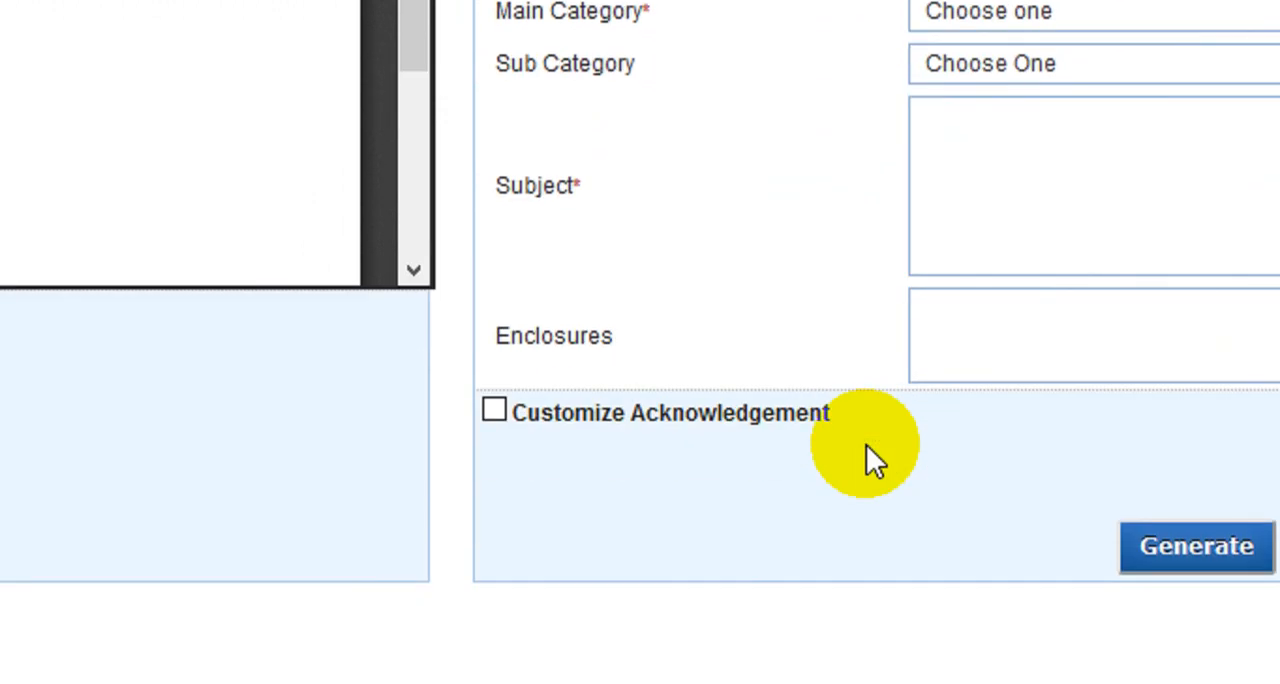
pyautogui.scroll(5, 974, 451)
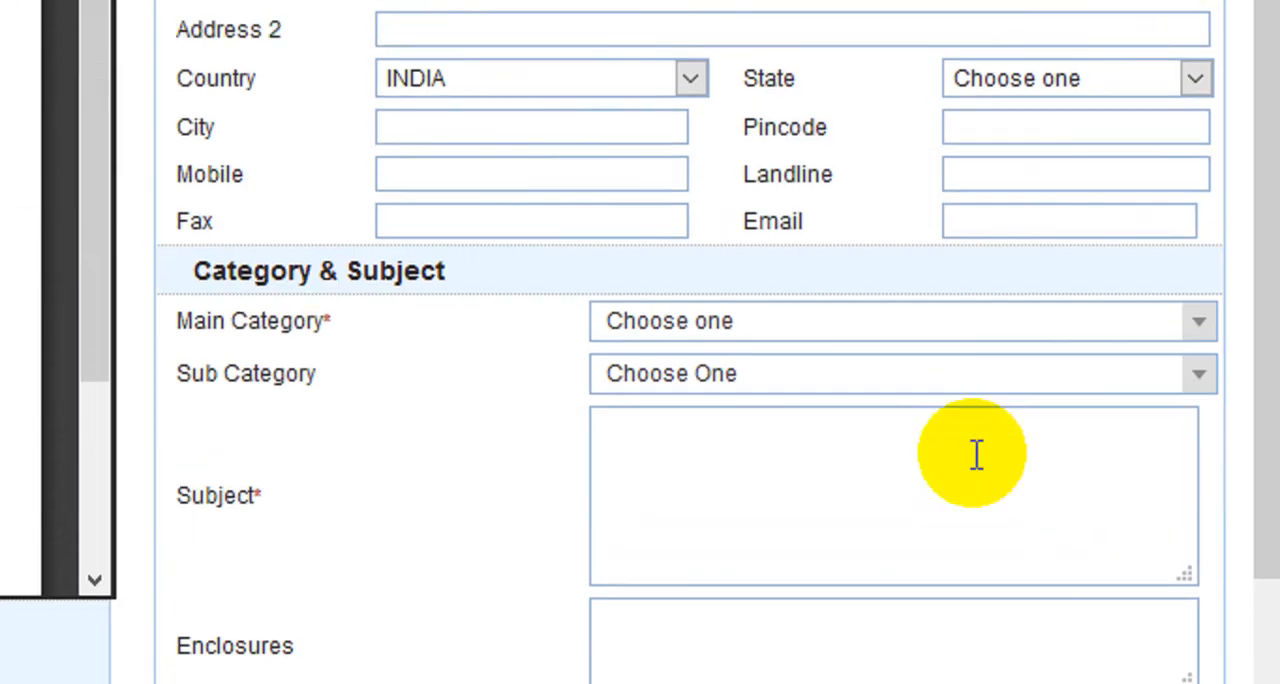